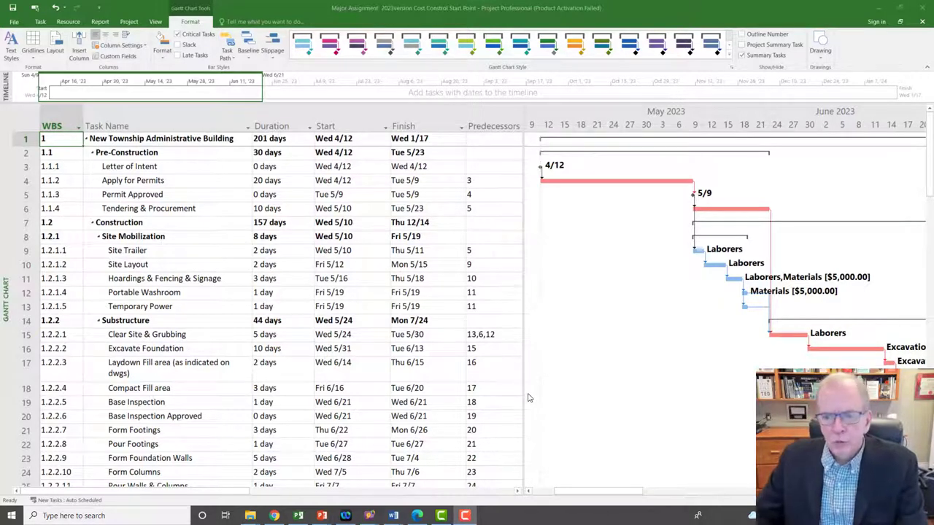
left_click_drag(580, 492, 626, 494)
scroll(621, 476, "down", 2)
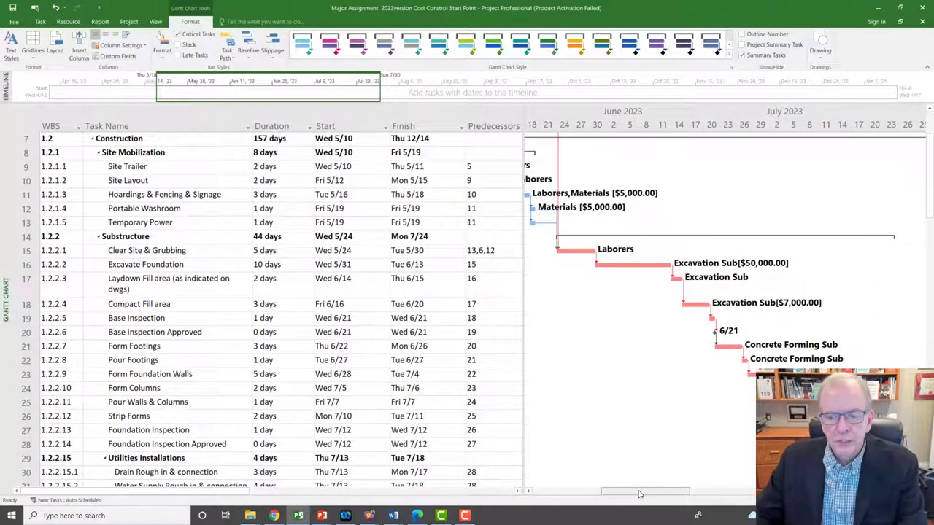
left_click_drag(630, 494, 637, 494)
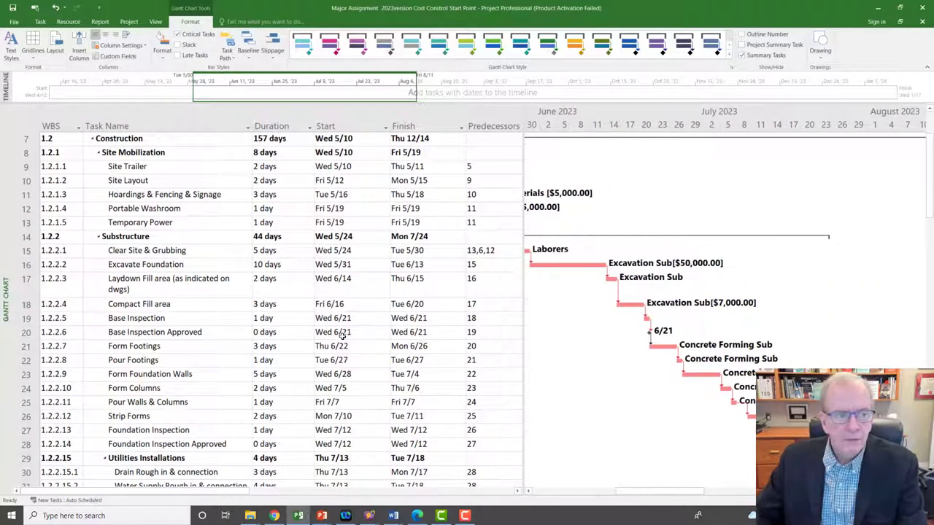
scroll(239, 284, "up", 2)
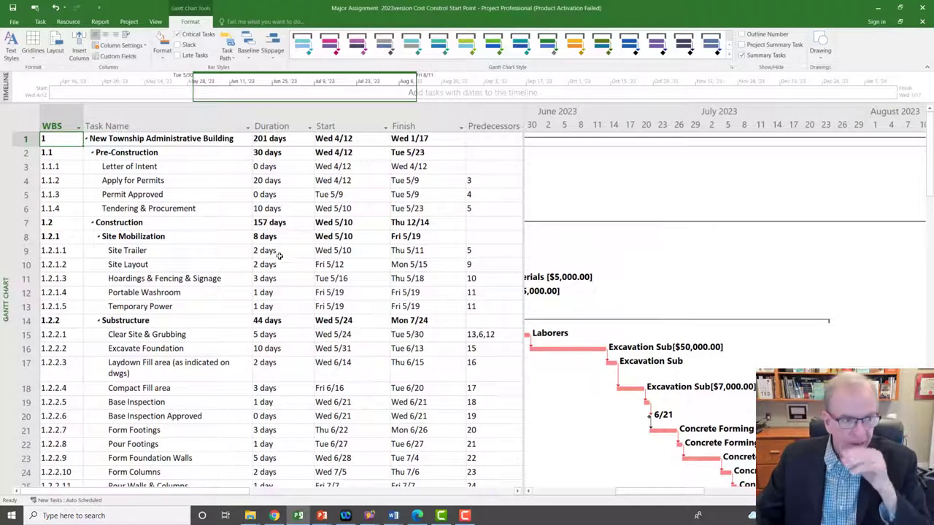
left_click_drag(628, 492, 602, 497)
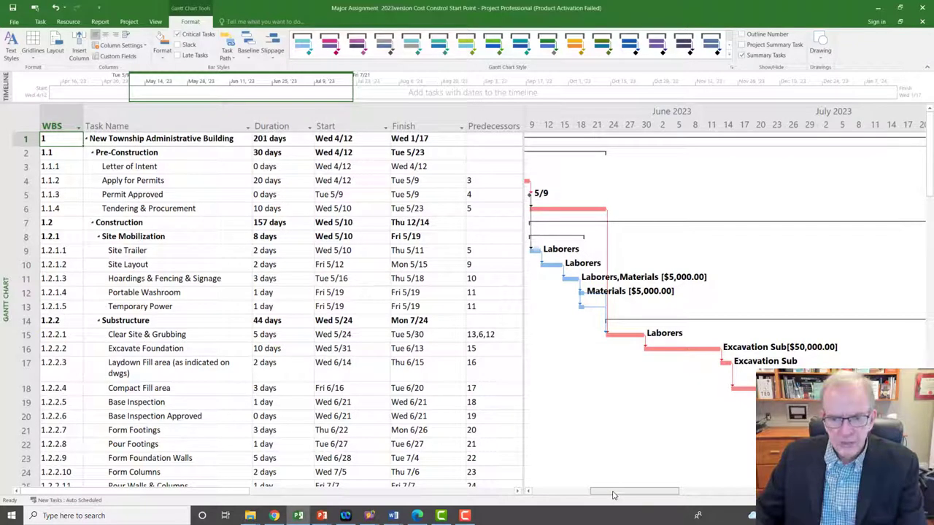
left_click_drag(613, 496, 591, 493)
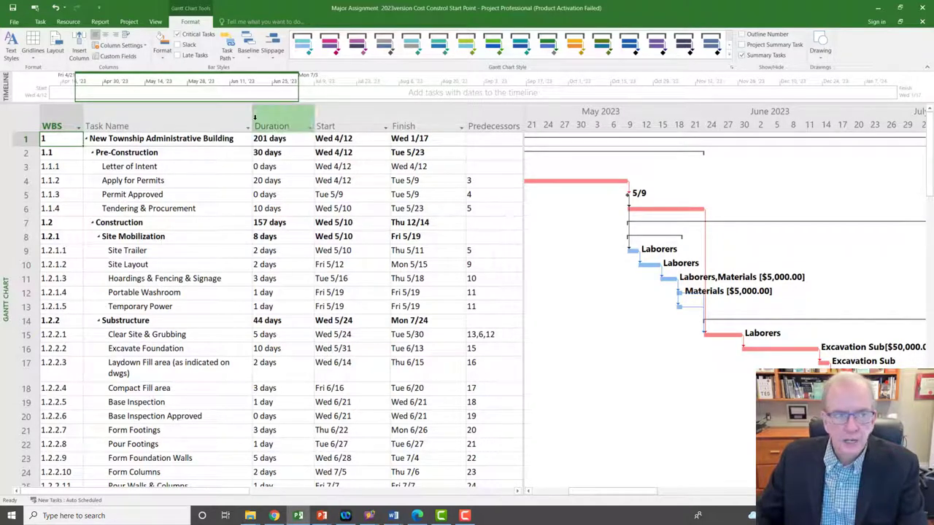
Set the baseline for the entire project.
left_click(129, 22)
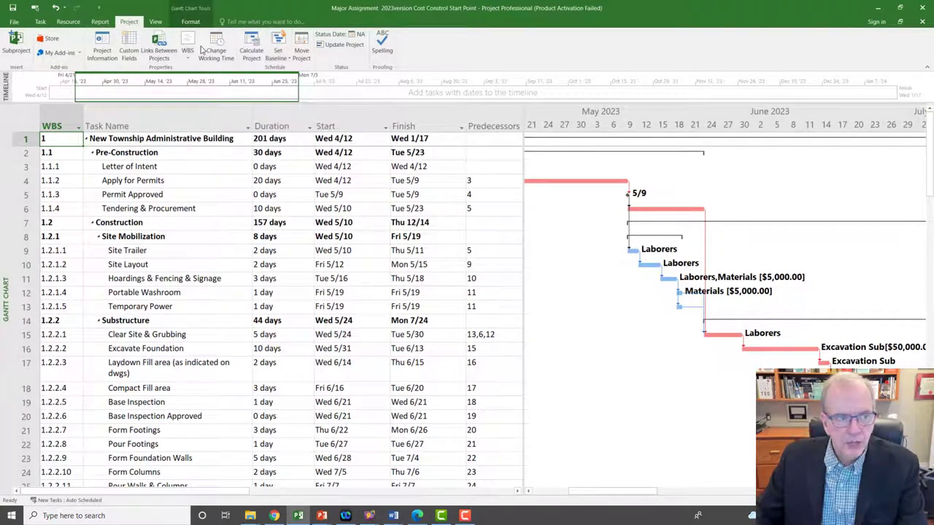
left_click(276, 58)
left_click(294, 68)
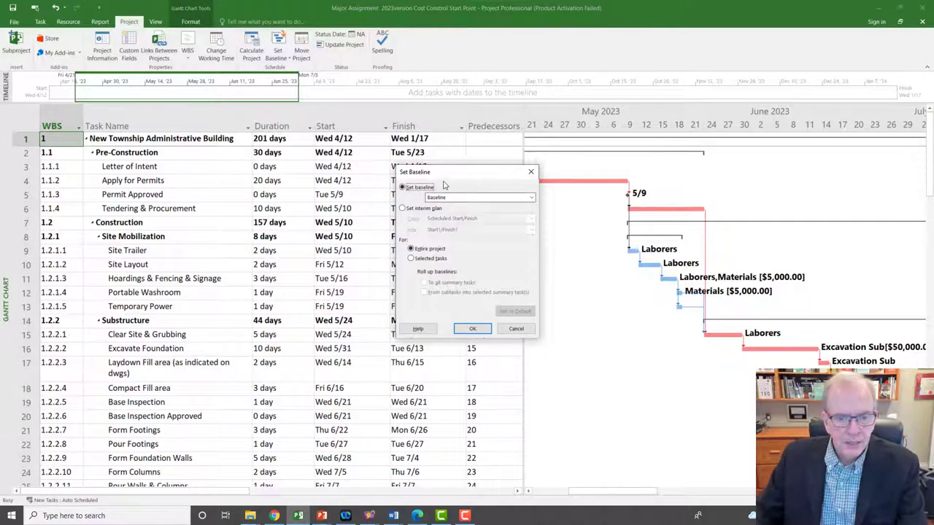
left_click(472, 328)
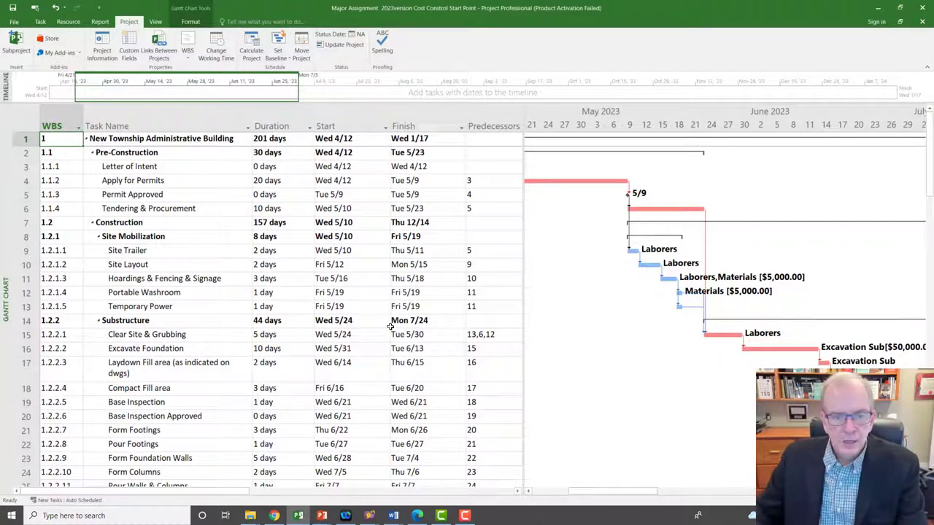
Switch the task table to Variance and select the Baseline Finish and Baseline Start columns in turn for review.
right_click(22, 115)
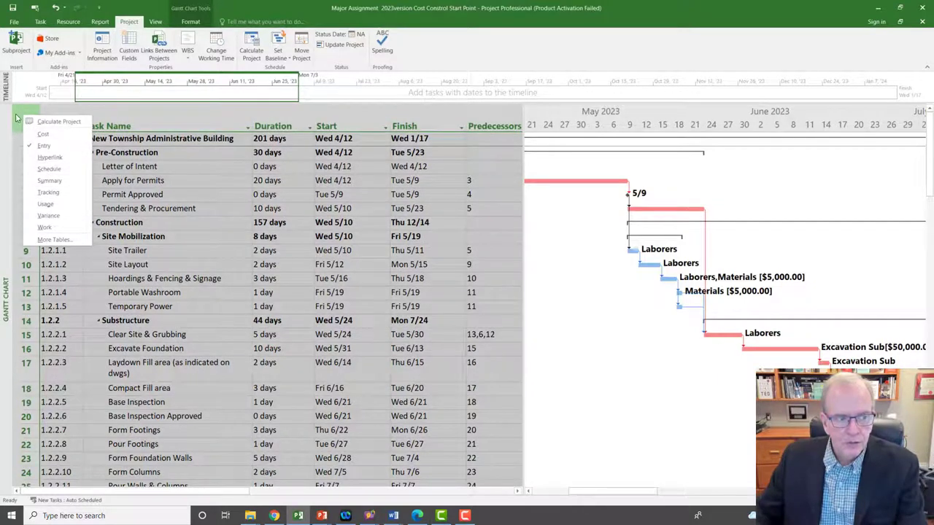
left_click(17, 115)
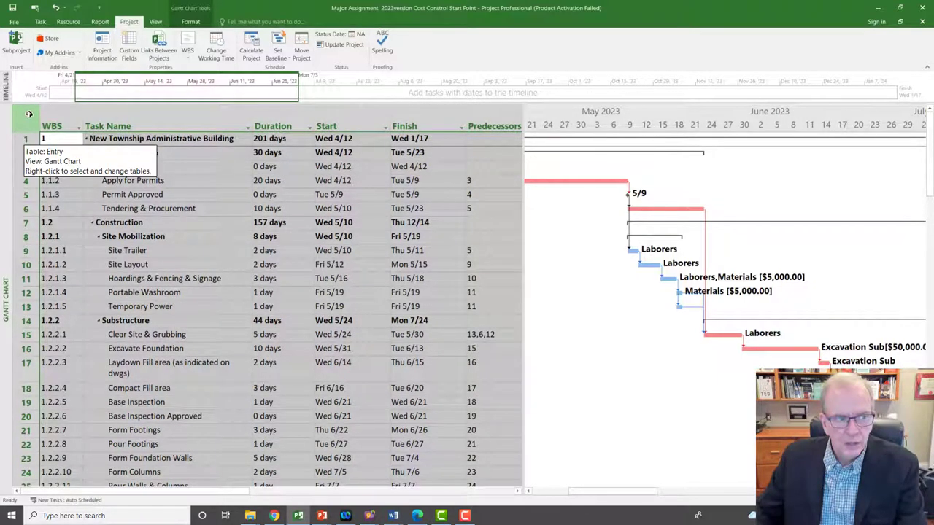
right_click(29, 114)
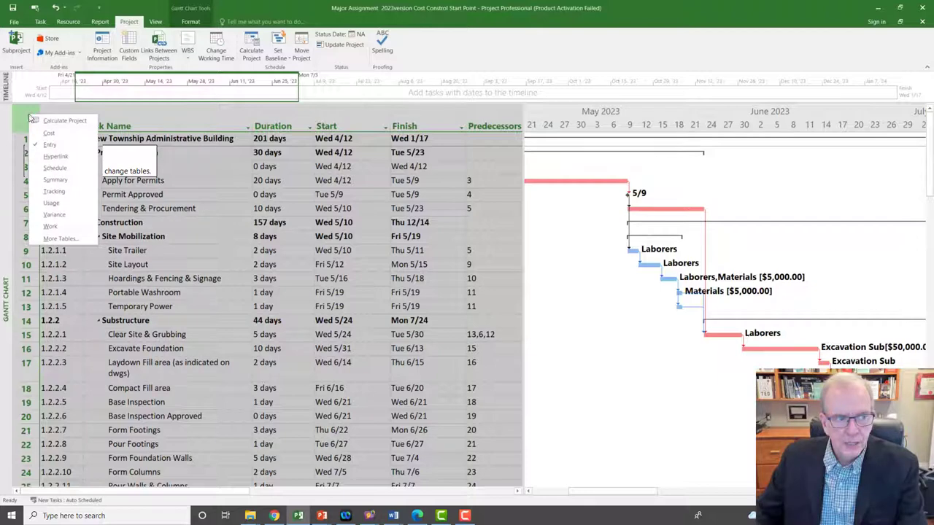
left_click(49, 215)
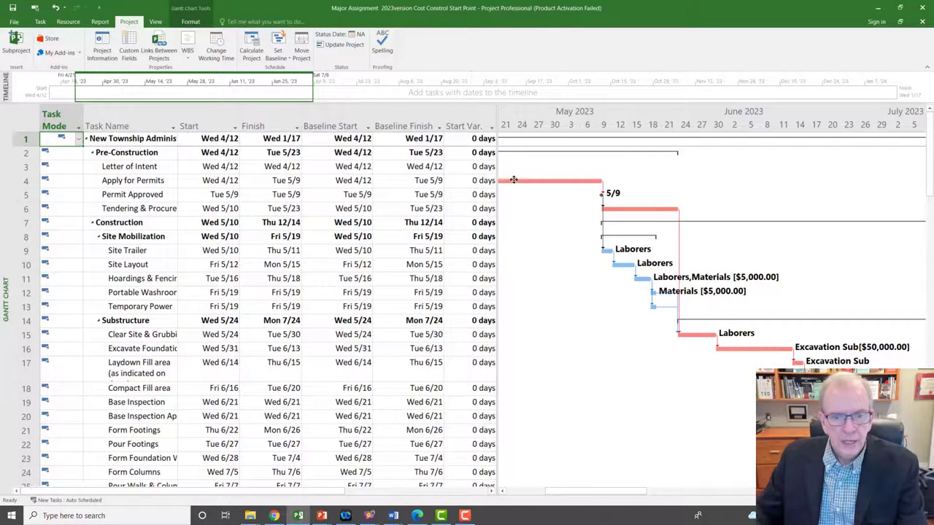
left_click(429, 126)
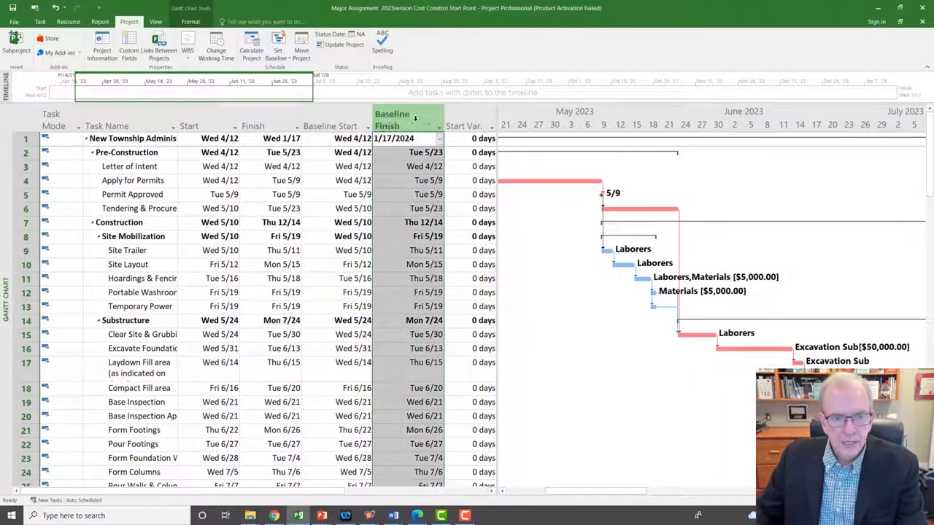
left_click(337, 120)
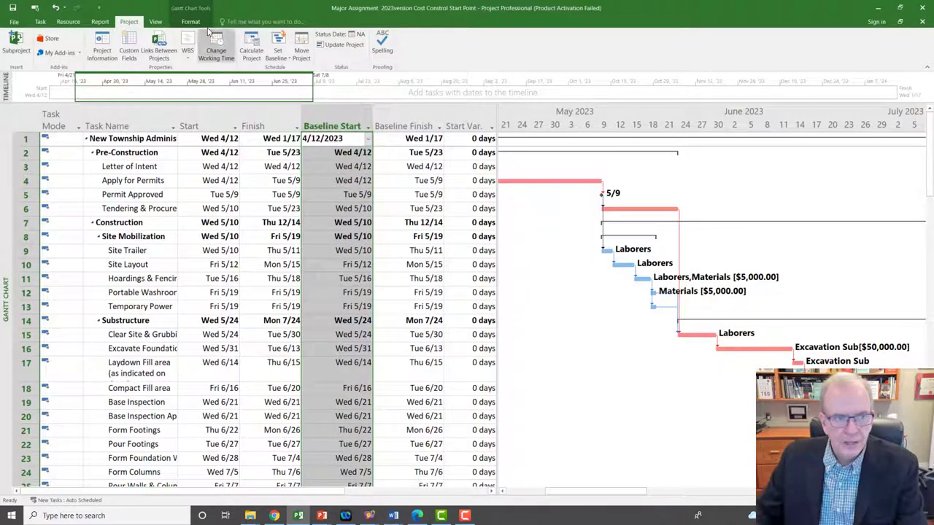
Check in the Set Baseline options when the project baseline was last saved, and close them without setting it again.
left_click(277, 58)
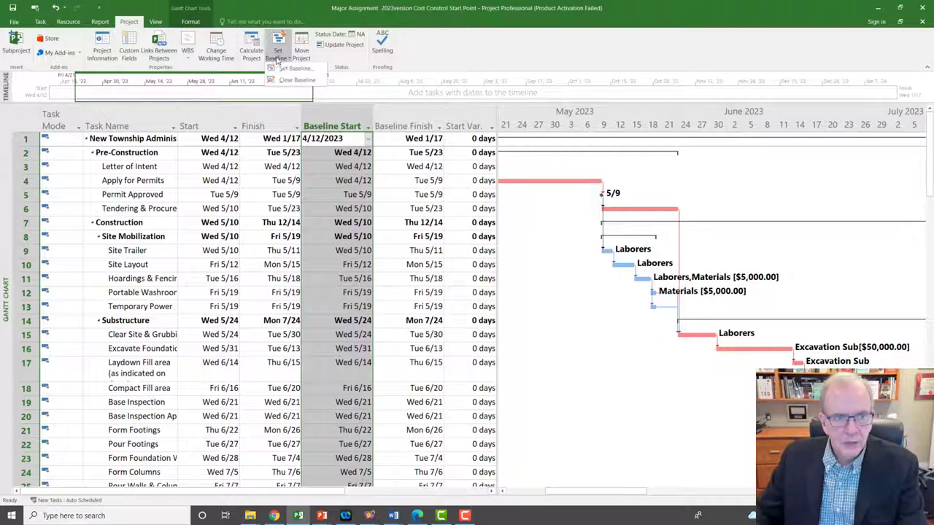
left_click(293, 68)
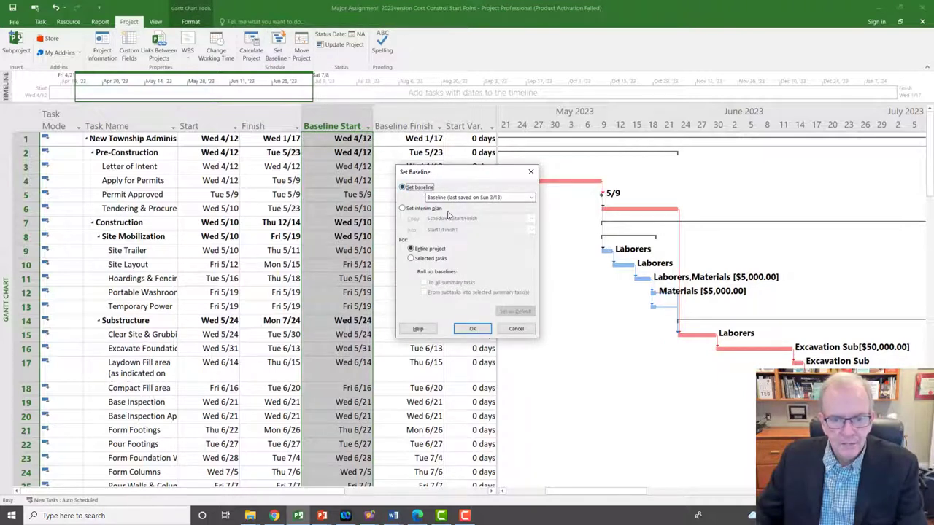
left_click(530, 174)
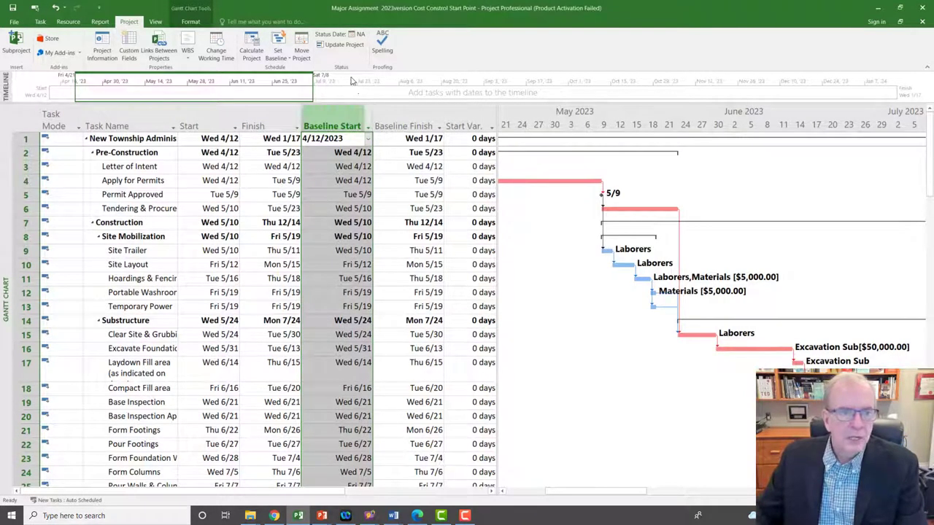
Set the project's status date to 5/19/2023 and recheck it in the project information.
left_click(107, 44)
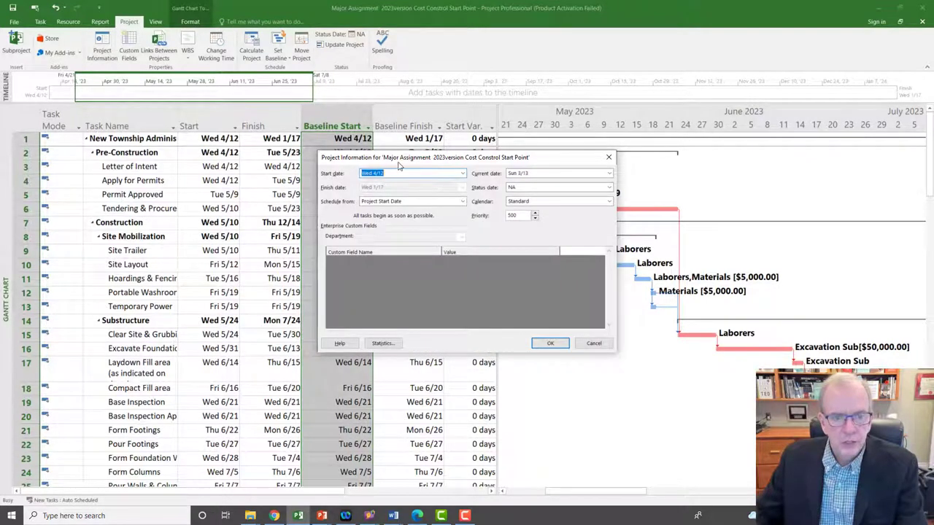
left_click_drag(392, 162, 221, 170)
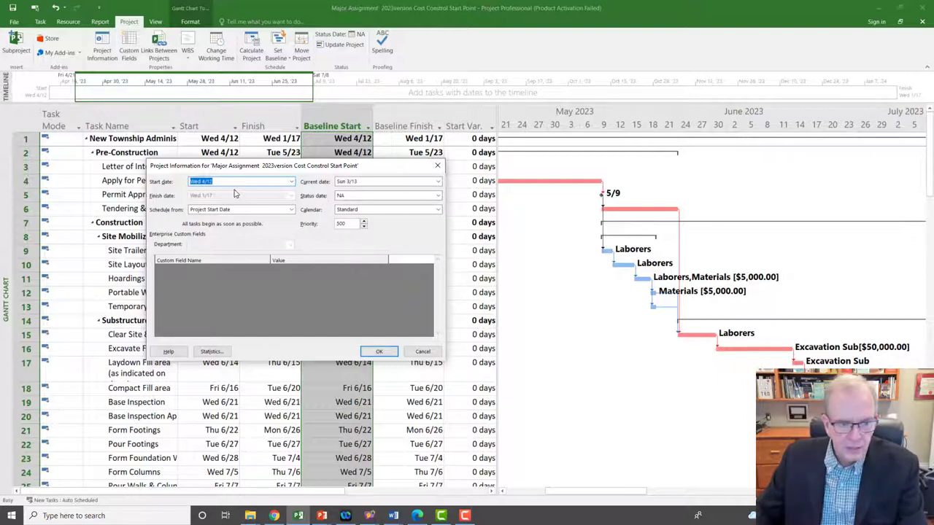
left_click(438, 197)
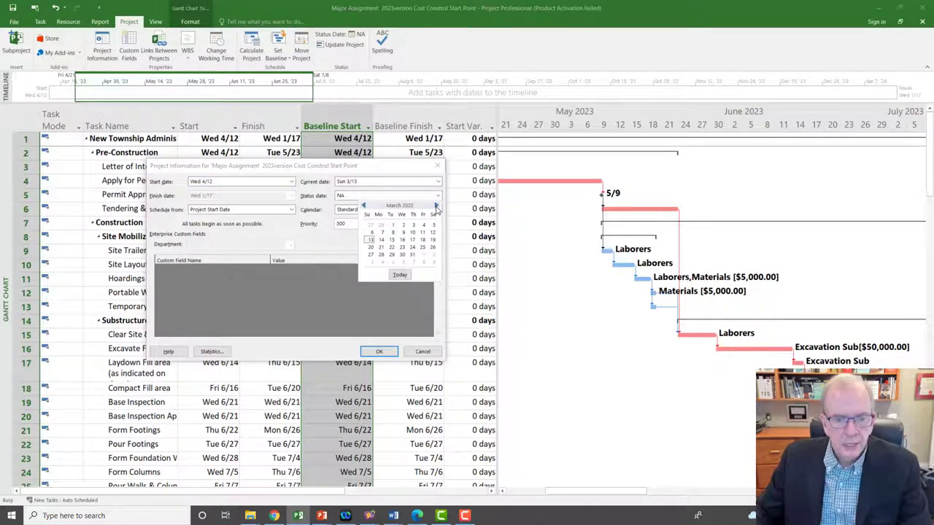
left_click(436, 207)
left_click(437, 207)
left_click(436, 207)
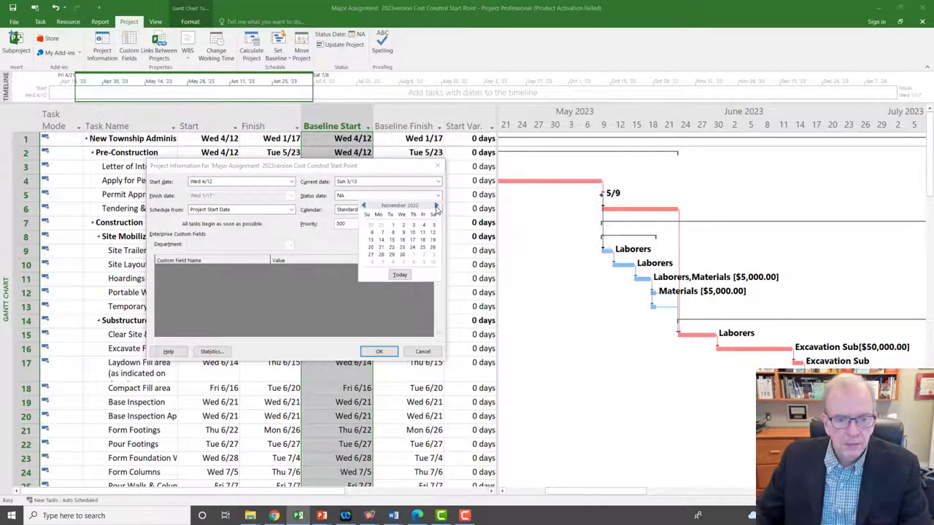
left_click(436, 206)
left_click(437, 206)
left_click(436, 206)
left_click(437, 206)
left_click(436, 206)
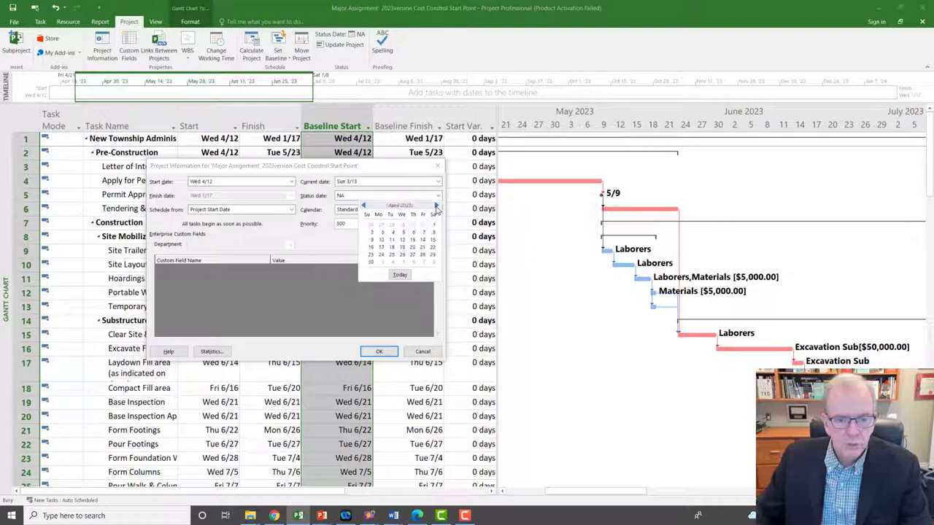
left_click(436, 206)
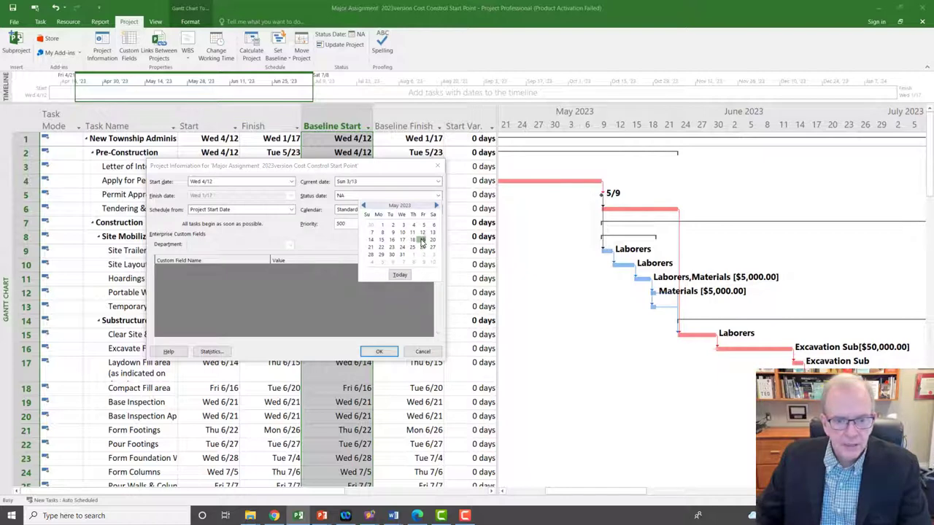
left_click(422, 241)
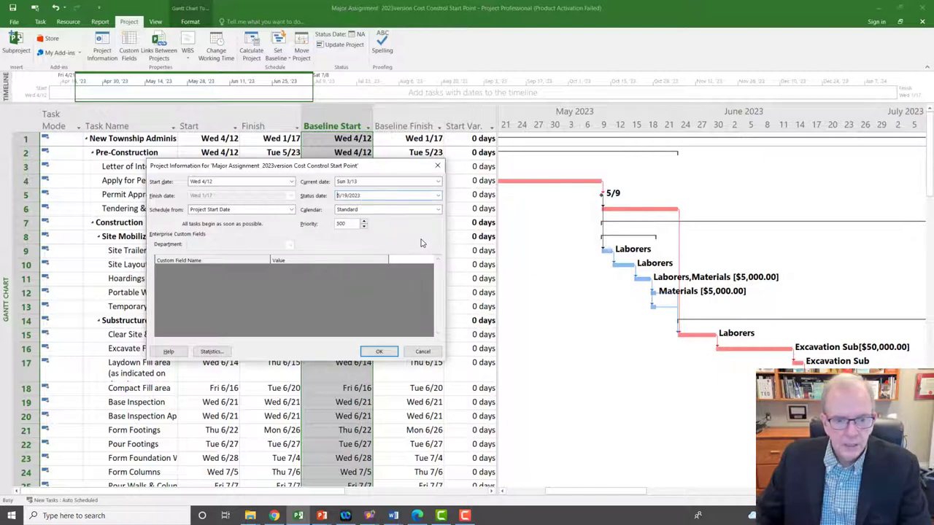
left_click(378, 352)
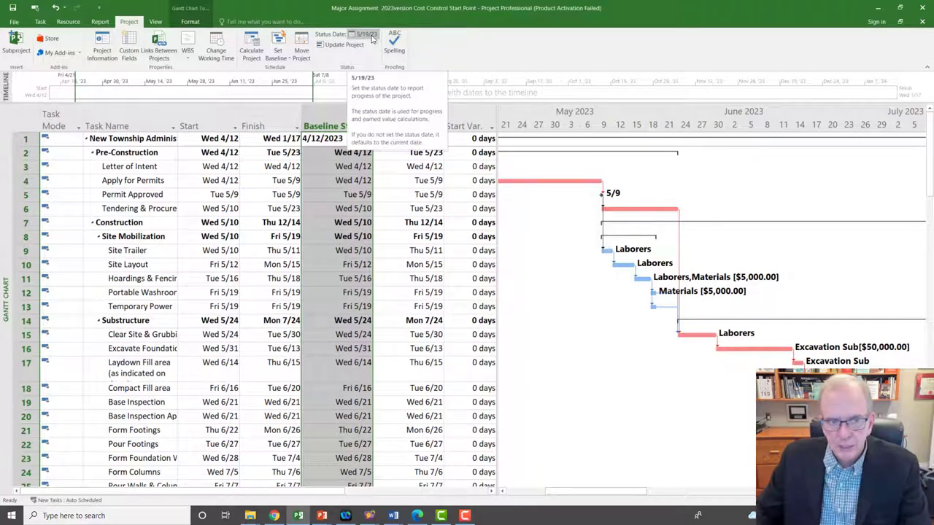
left_click(106, 52)
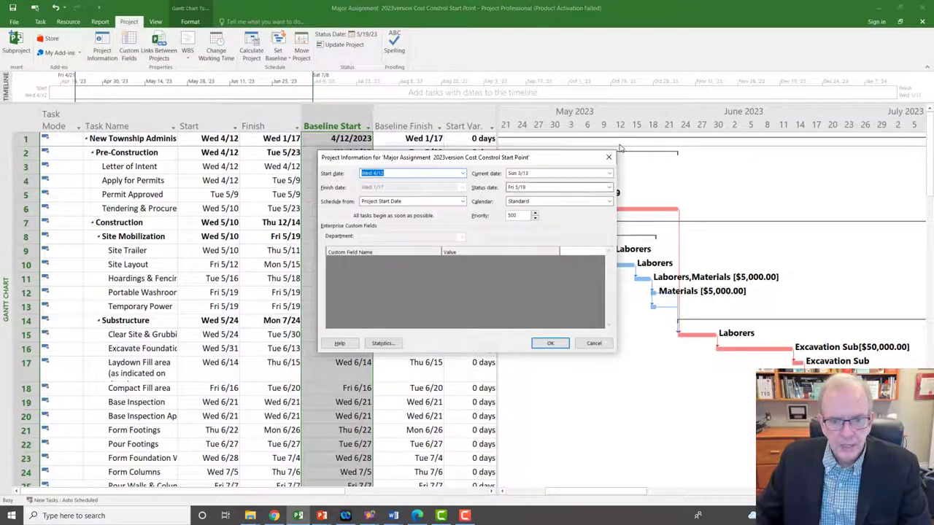
left_click(612, 158)
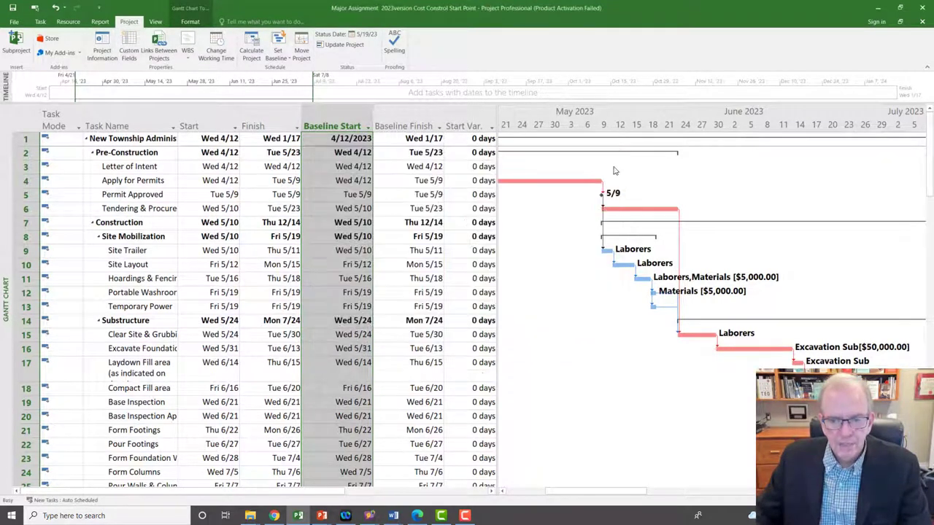
right_click(564, 370)
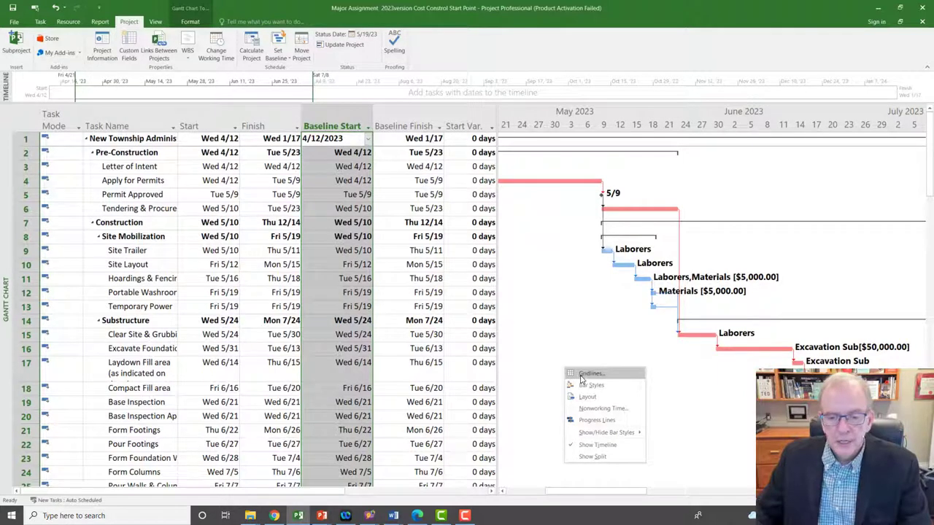
left_click(589, 374)
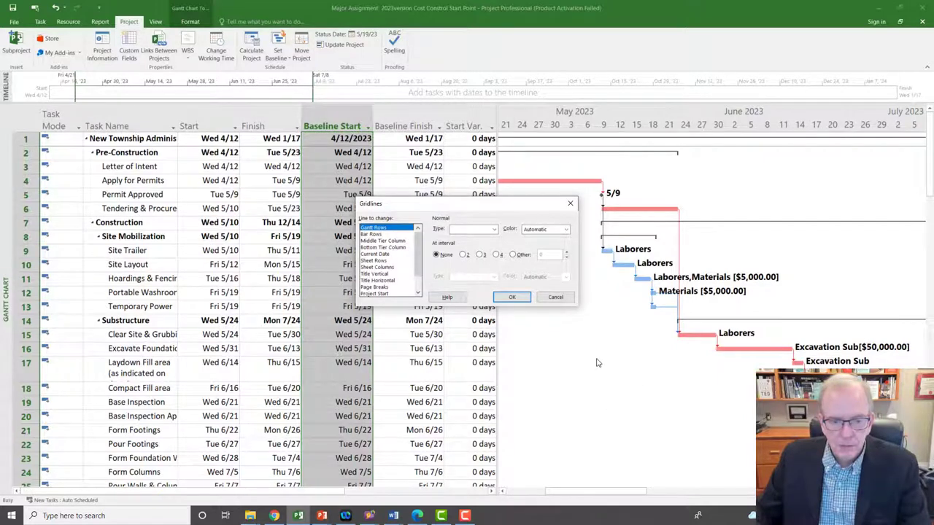
left_click(570, 204)
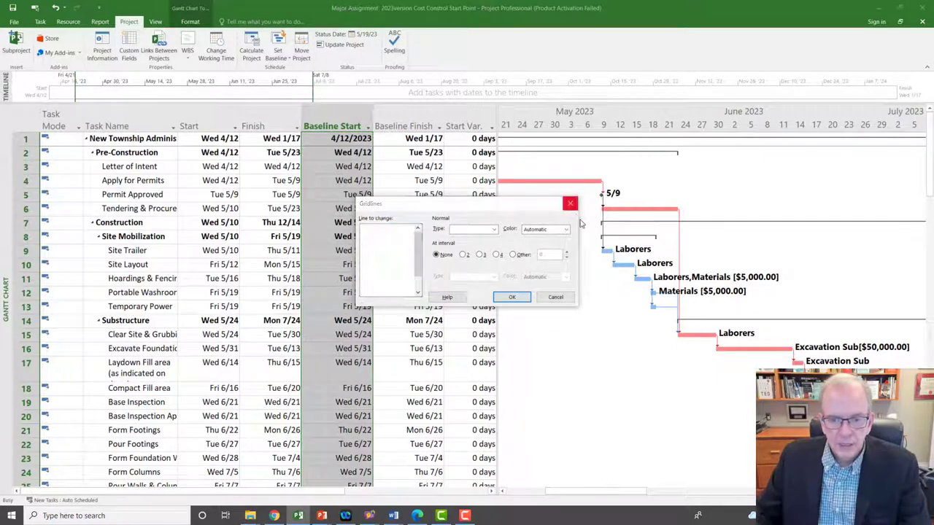
Format the Gantt chart's Status Date gridline as a solid red line.
right_click(602, 329)
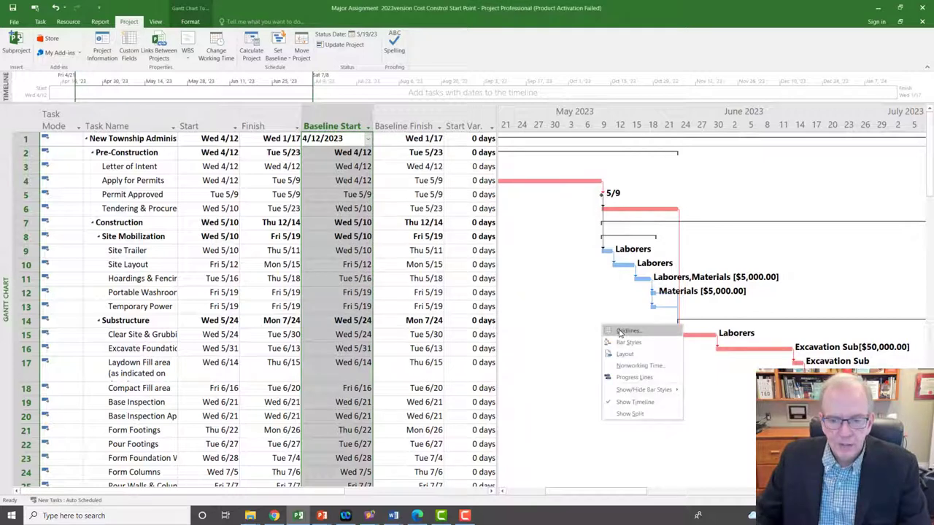
left_click(619, 329)
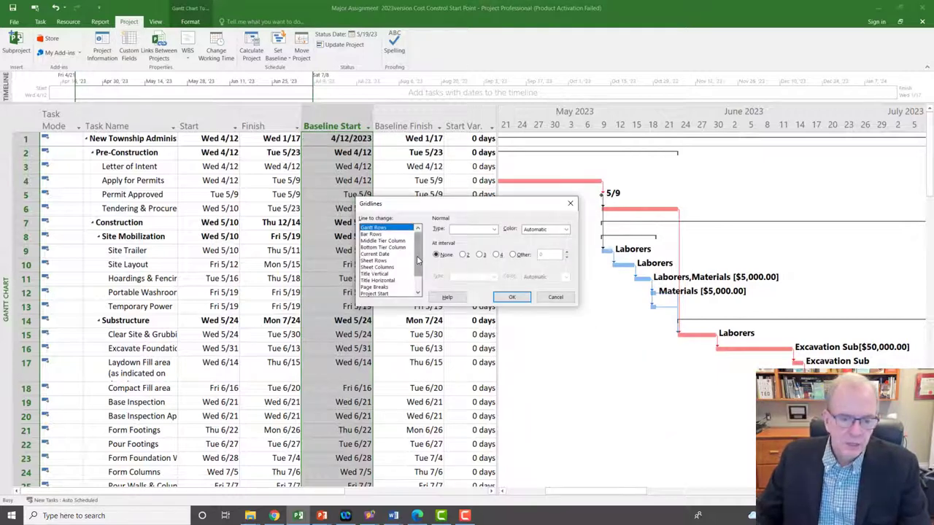
scroll(415, 276, "down", 1)
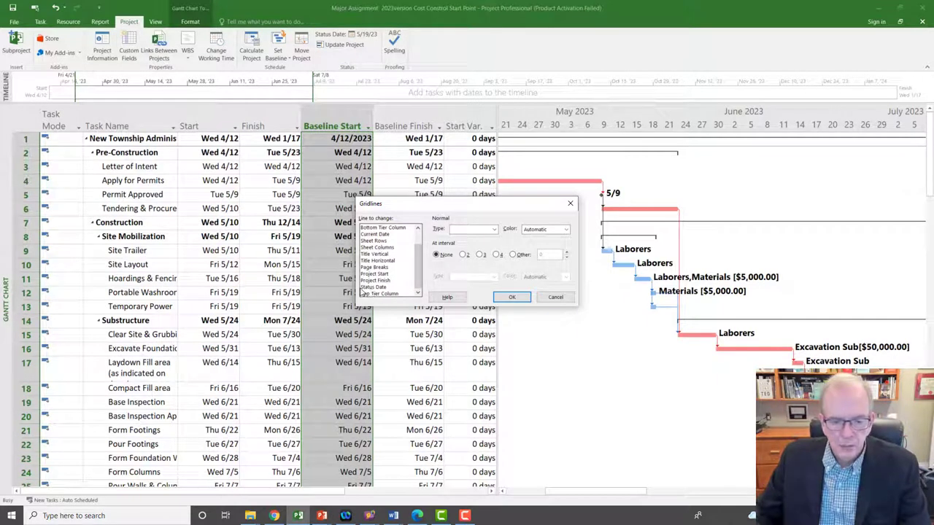
left_click(374, 288)
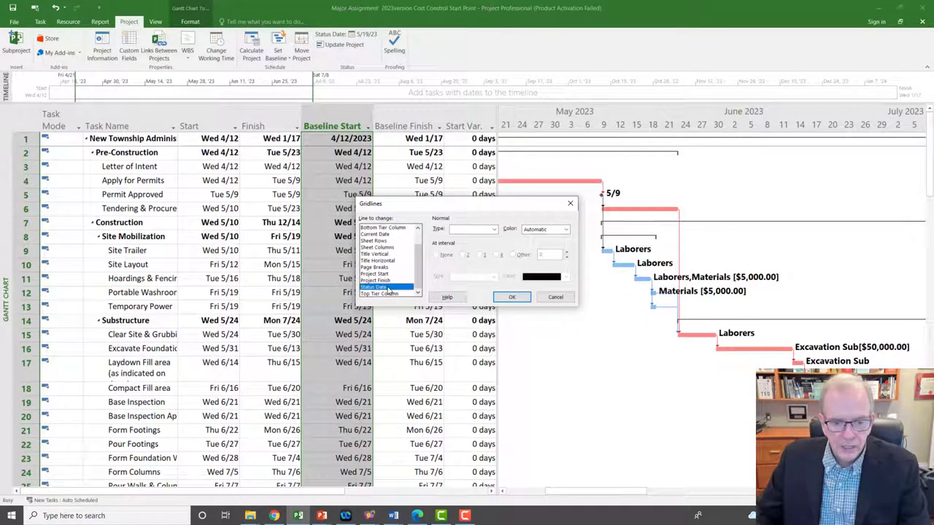
left_click(496, 230)
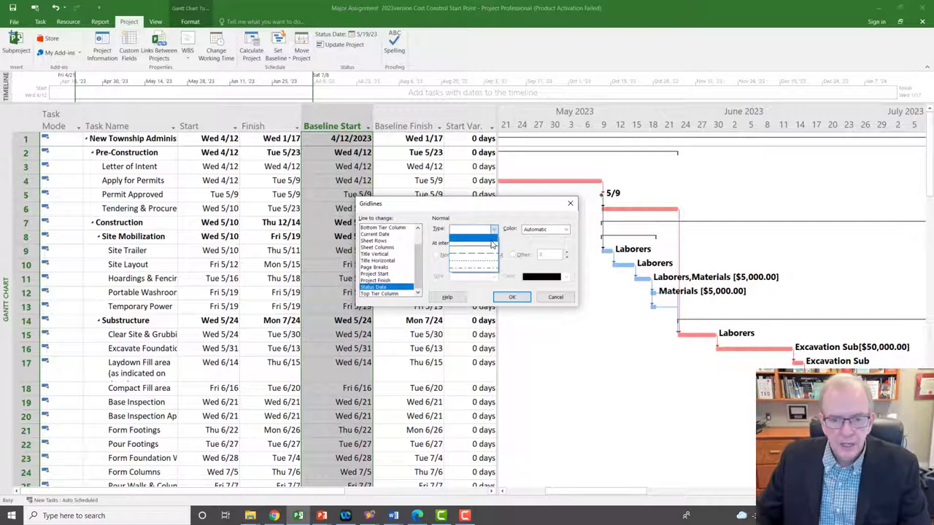
left_click(494, 245)
left_click(563, 229)
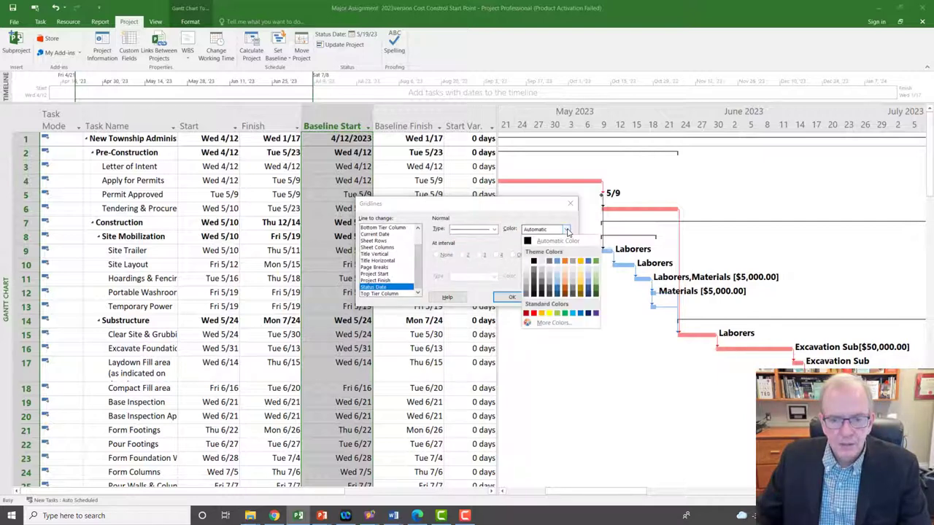
left_click(534, 313)
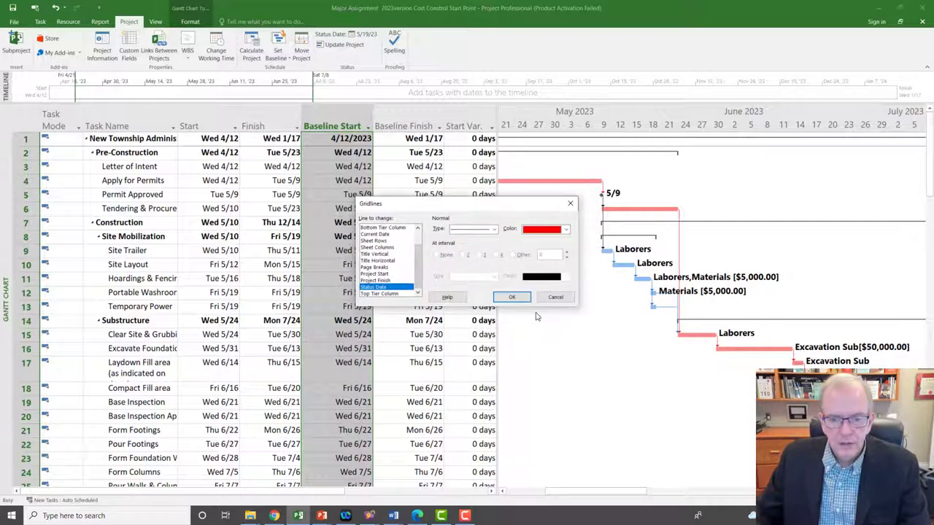
left_click(513, 298)
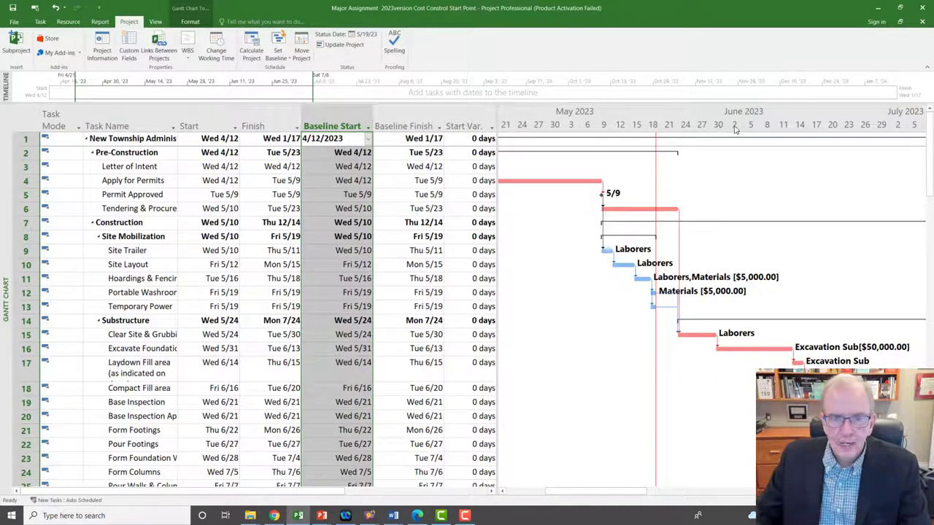
Set the Gantt chart timescale to Days and bring the days around the status date line into view.
left_click(156, 22)
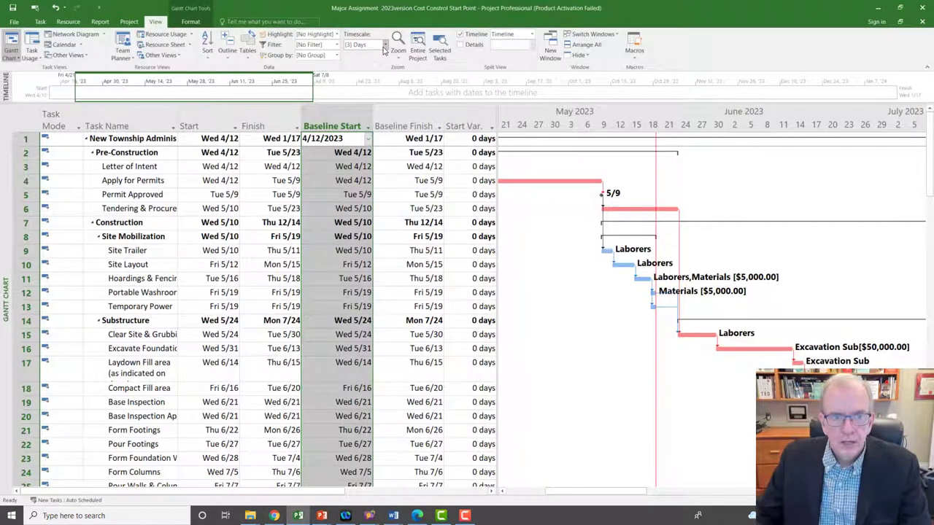
left_click(385, 46)
left_click(379, 74)
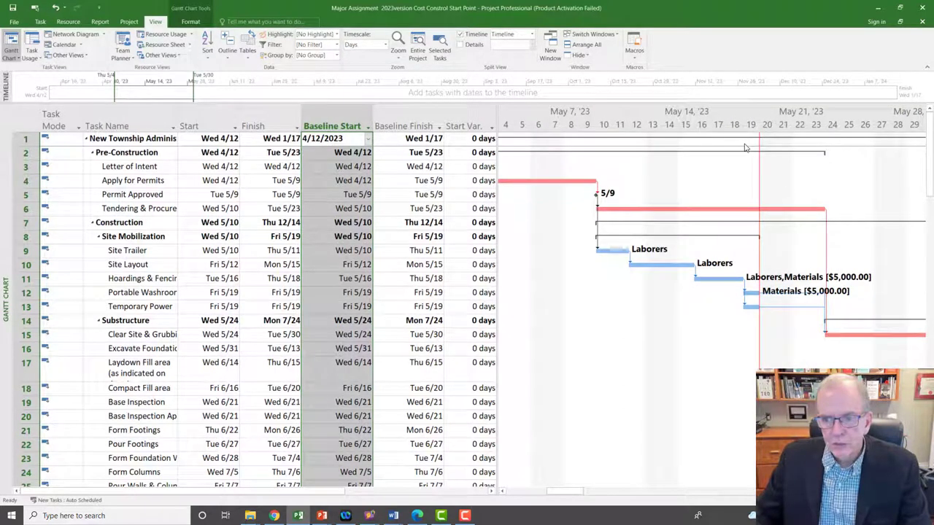
mouse_move(558, 496)
left_mouse_down()
mouse_move(577, 496)
mouse_move(567, 499)
left_mouse_up()
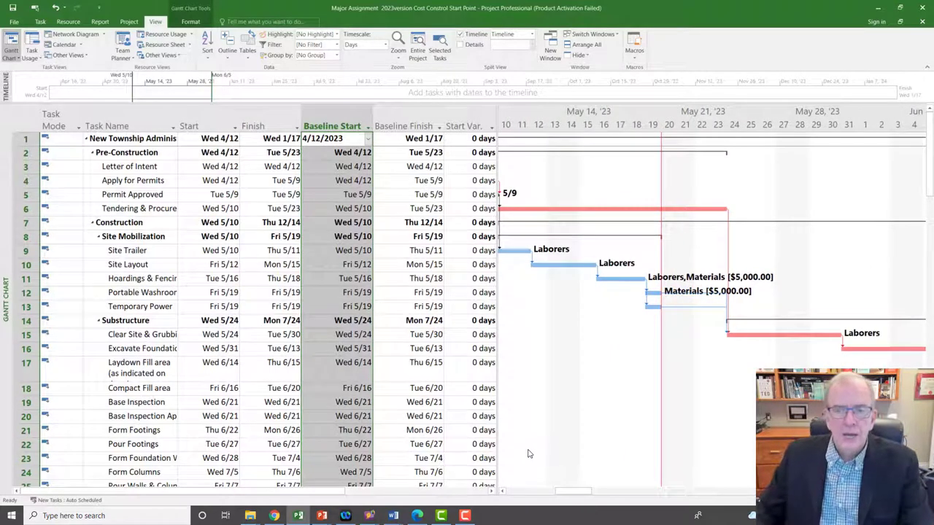
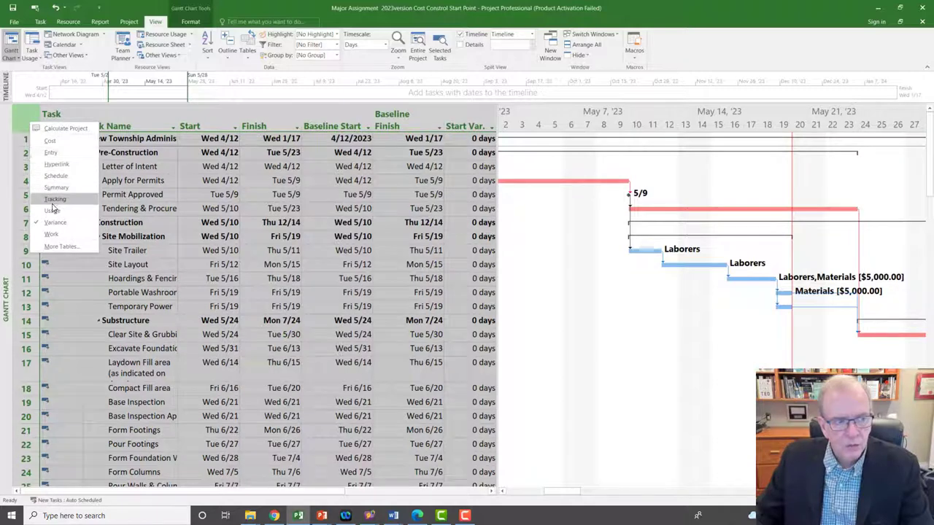
Switch the task table to Tracking and select the Act. Start and Act. Finish columns in turn for review.
left_click(52, 201)
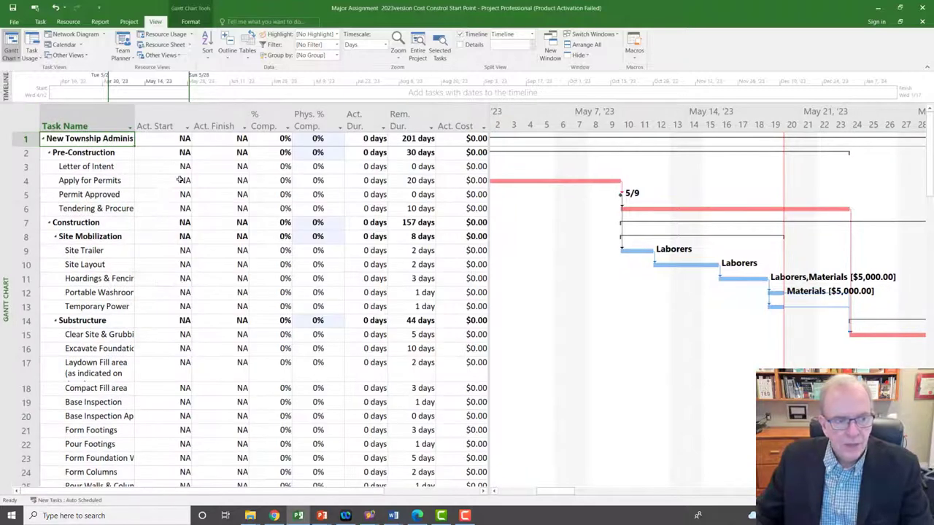
left_click(153, 126)
left_click(210, 125)
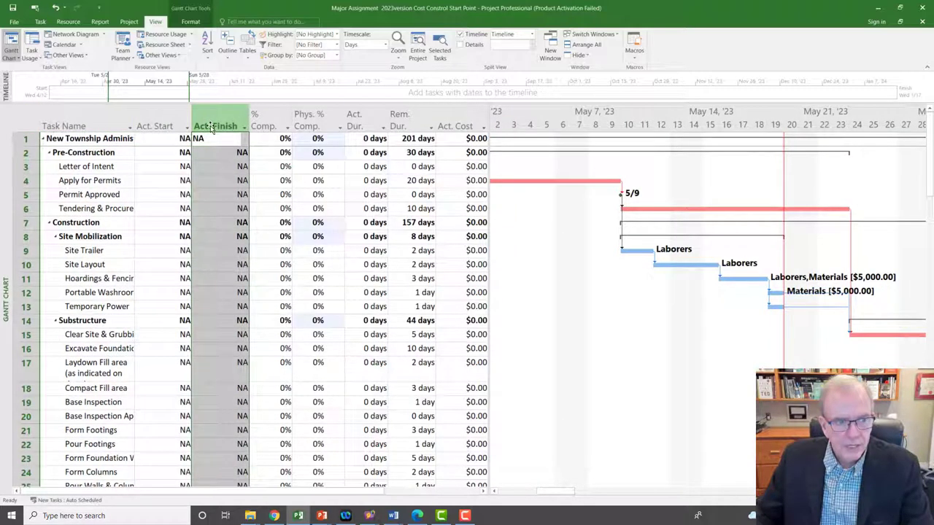
Record the Letter of Intent task's actual start as 4/12/2023 and set it to 100% complete.
left_click(173, 167)
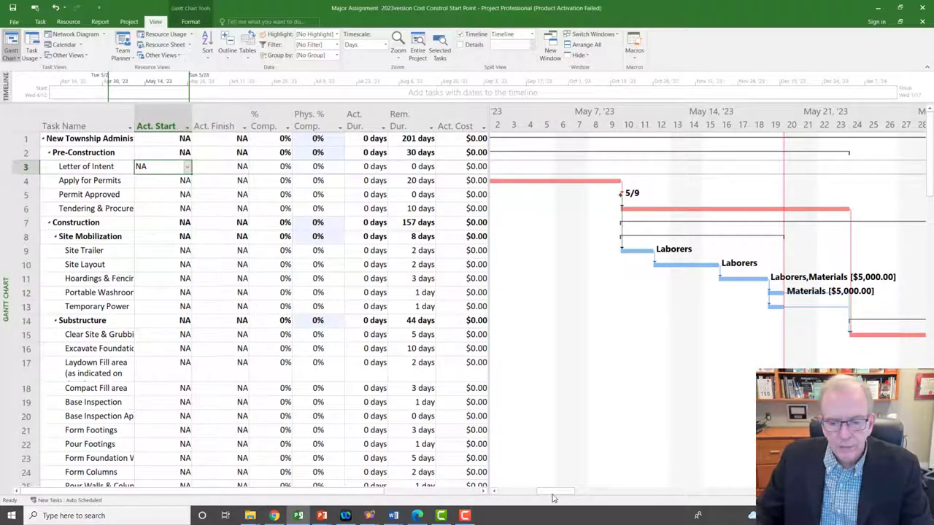
left_click_drag(553, 497, 519, 496)
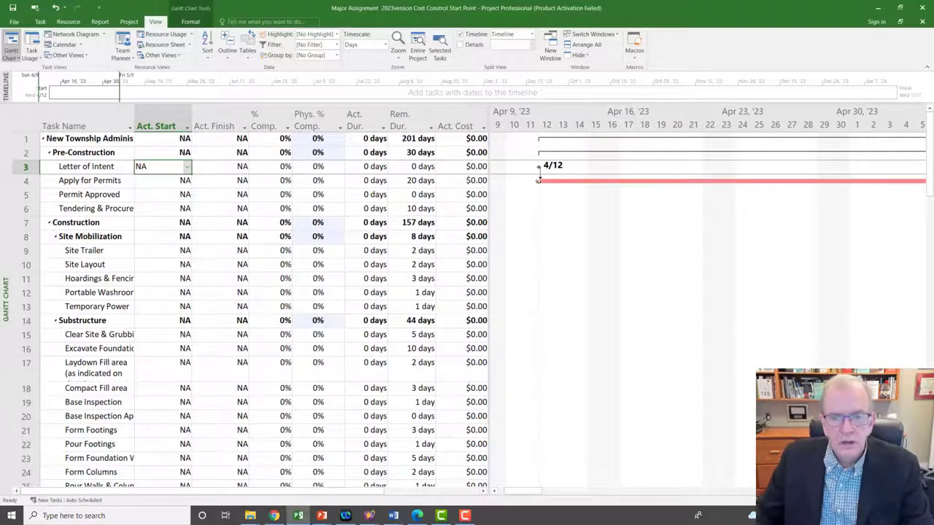
mouse_move(538, 179)
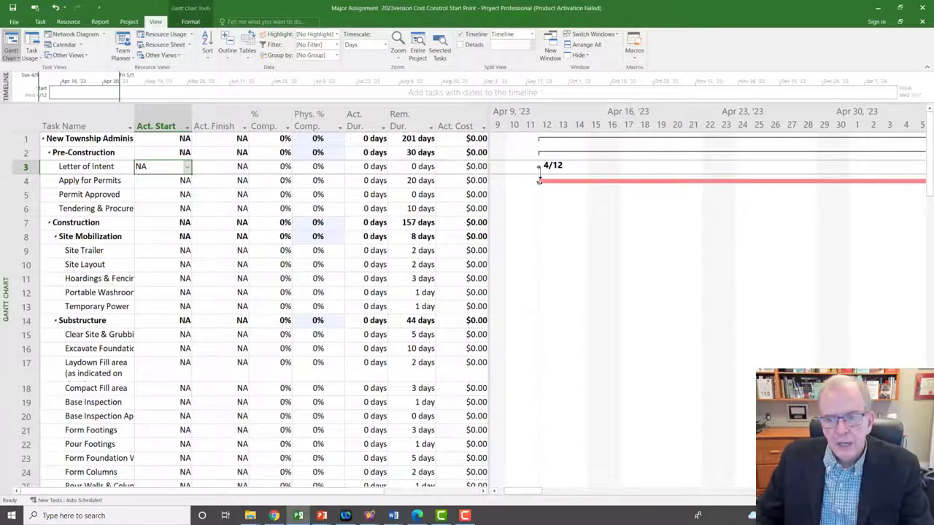
left_click(187, 168)
left_click(186, 180)
left_click(186, 180)
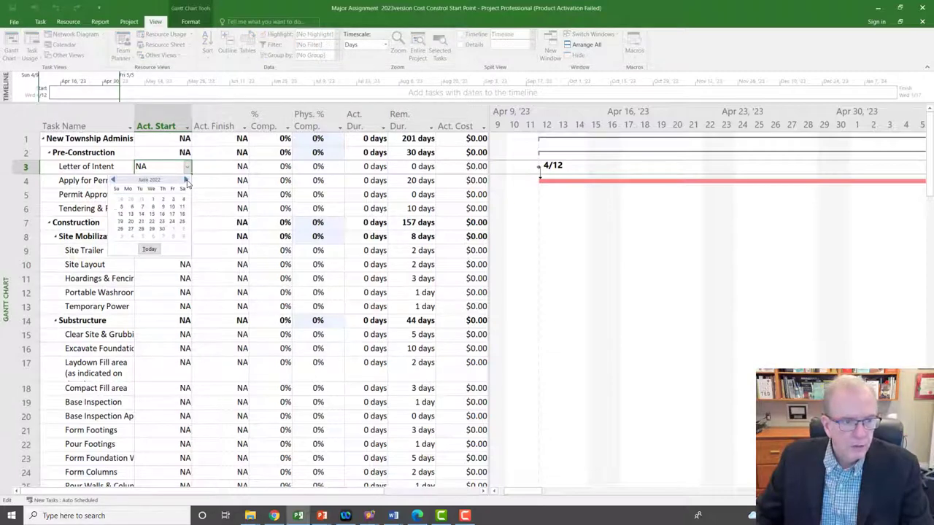
left_click(186, 180)
left_click(186, 180)
left_click(186, 181)
left_click(186, 181)
left_click(186, 181)
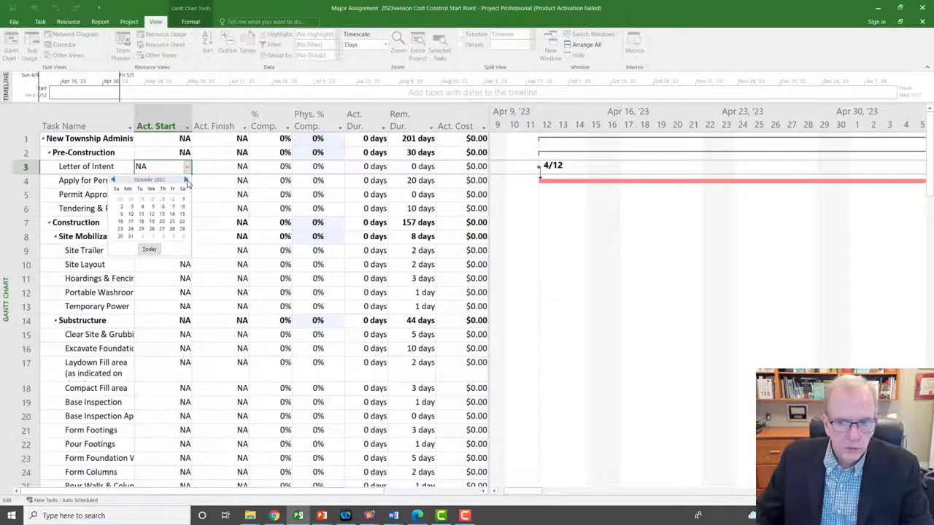
left_click(186, 180)
left_click(186, 180)
left_click(187, 180)
left_click(186, 181)
left_click(186, 181)
left_click(186, 180)
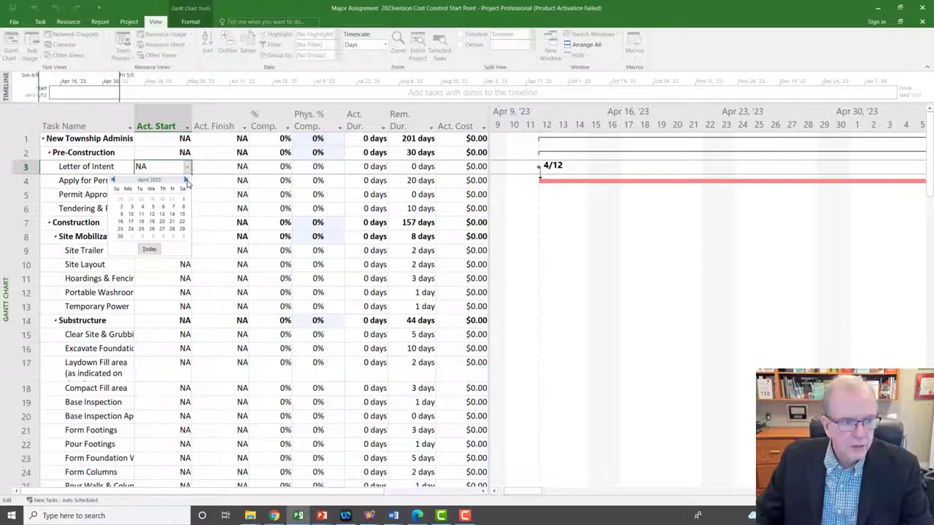
left_click(151, 214)
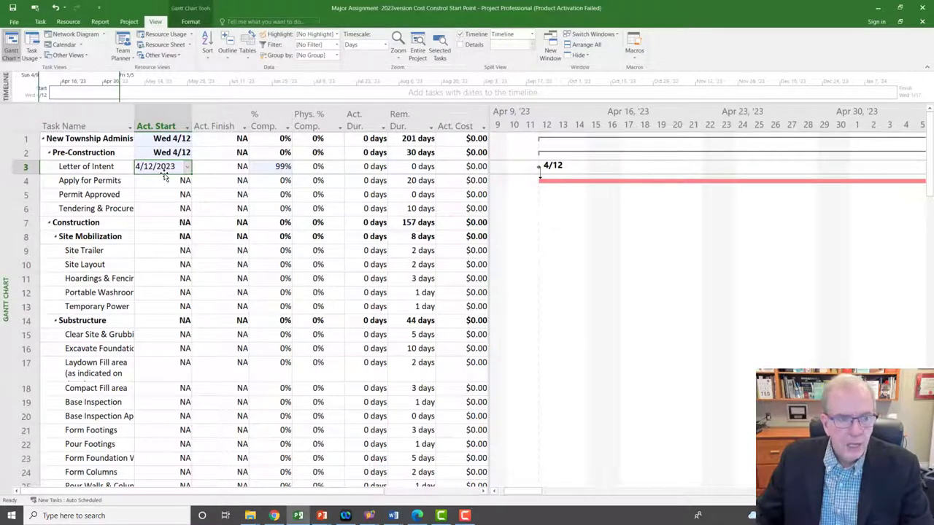
left_click(286, 166)
left_click(287, 164)
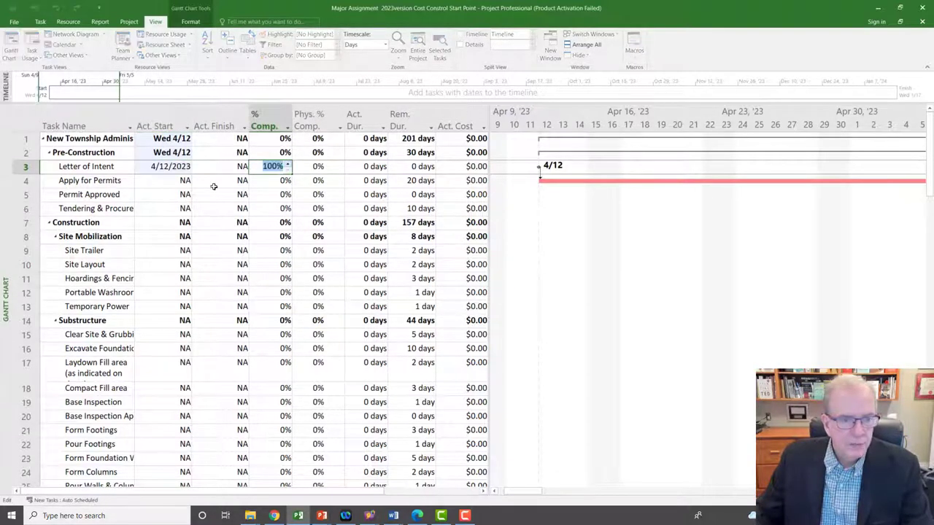
Record the Apply for Permits task's actual start as 4/12/2023.
left_click(178, 183)
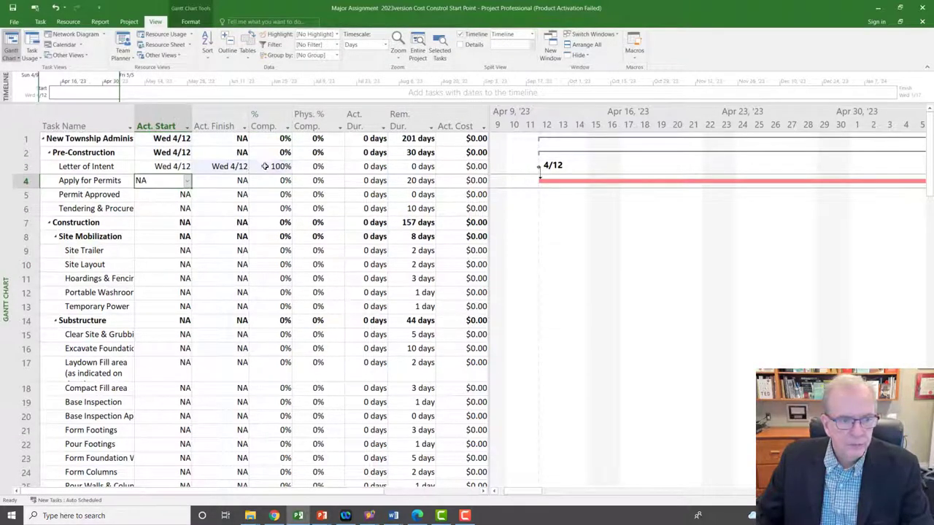
left_click(187, 181)
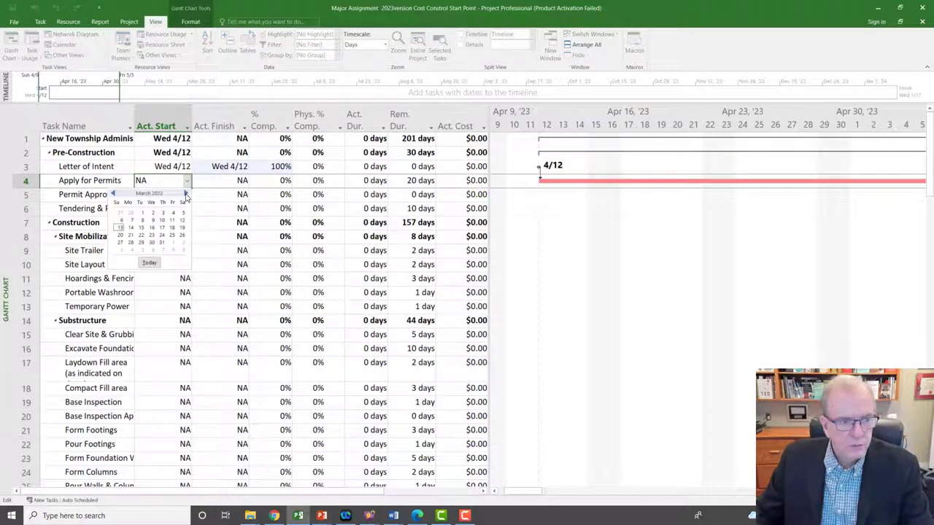
left_click(185, 194)
left_click(186, 194)
left_click(186, 195)
left_click(186, 194)
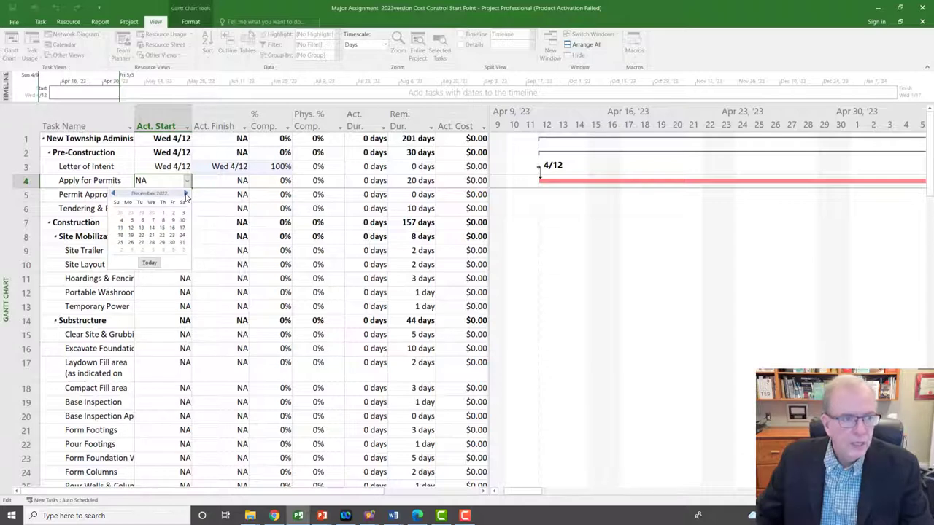
left_click(186, 194)
left_click(185, 194)
left_click(186, 194)
left_click(186, 195)
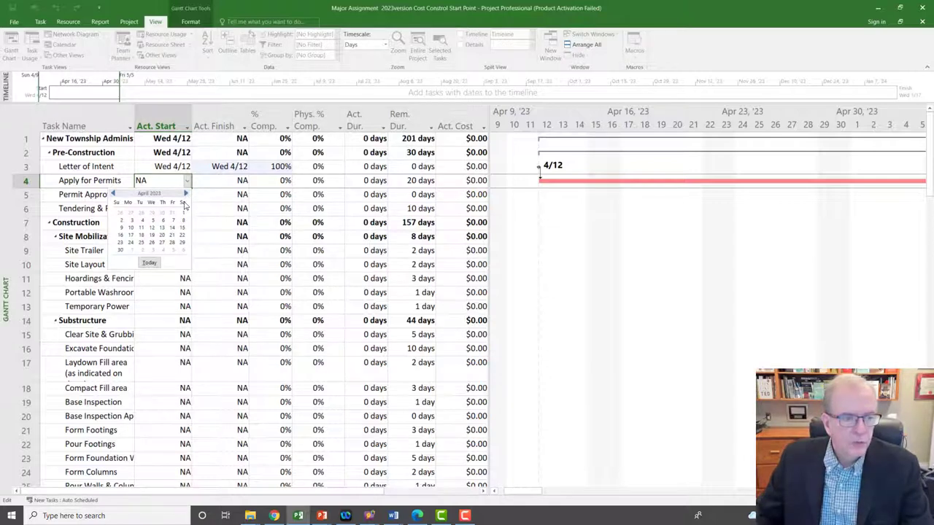
left_click(152, 228)
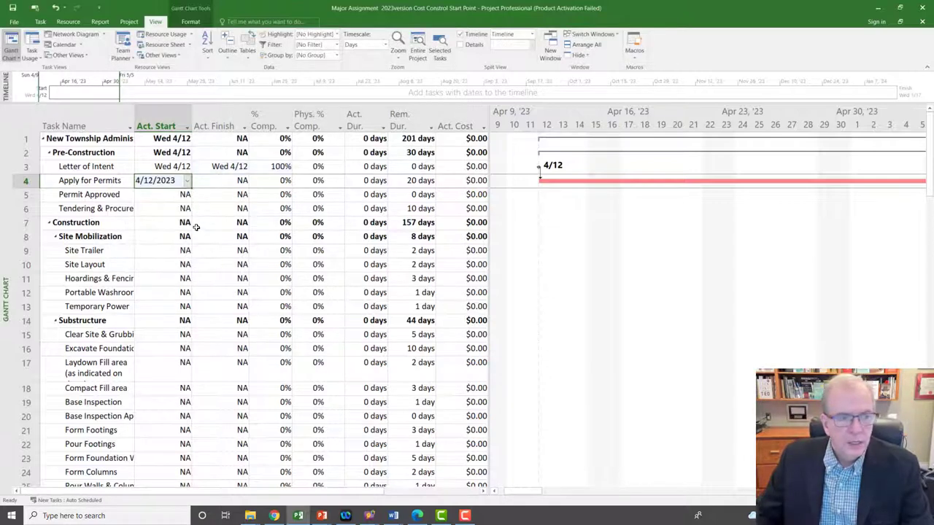
Mark the Apply for Permits task as 50% complete using the preset progress options.
left_click(266, 181)
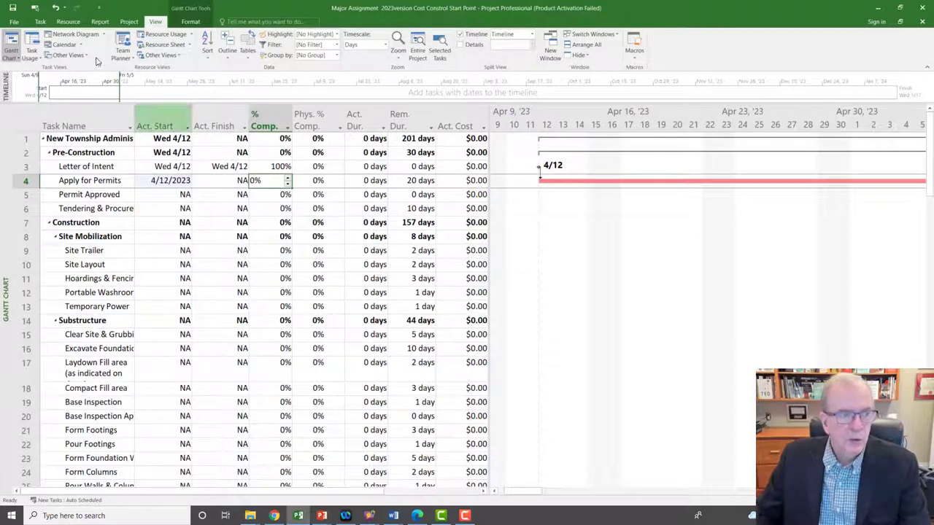
left_click(40, 22)
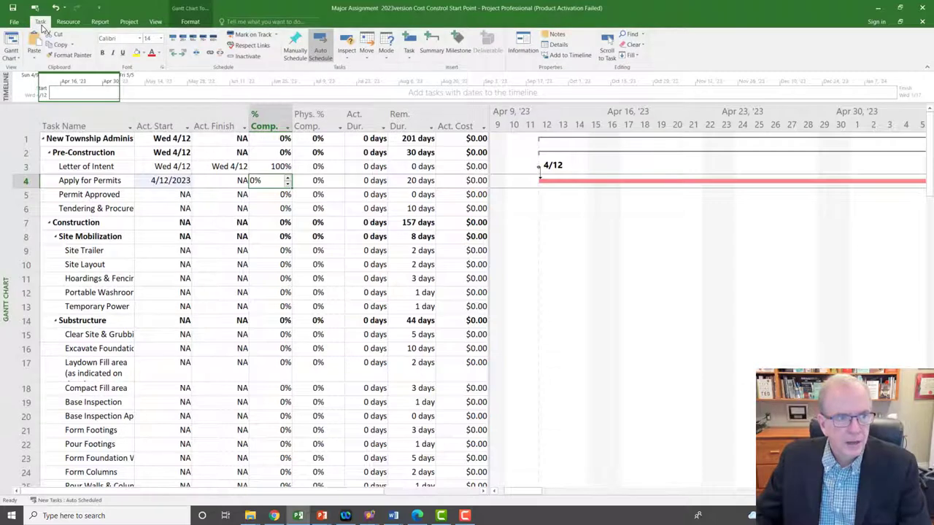
left_click(192, 41)
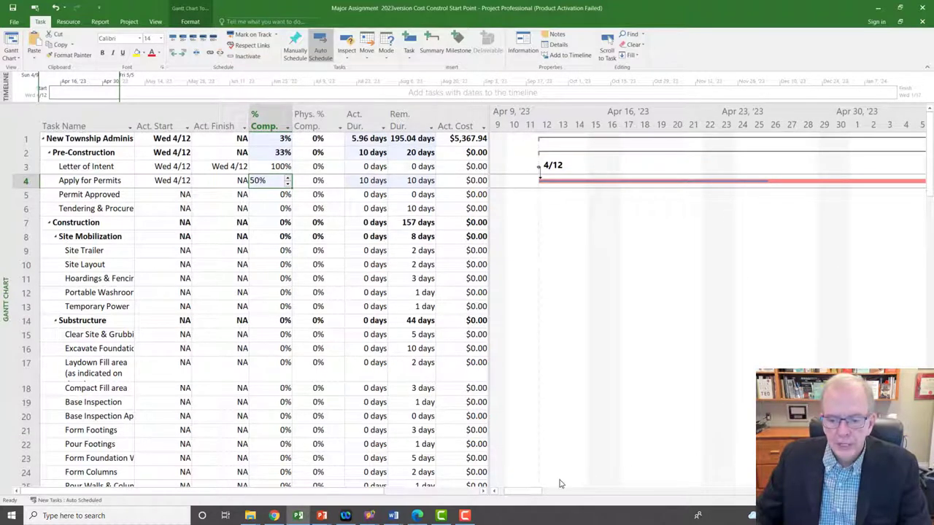
Set the Apply for Permits task's percent complete to 100.
mouse_move(530, 493)
left_mouse_down()
mouse_move(548, 495)
mouse_move(536, 493)
left_mouse_up()
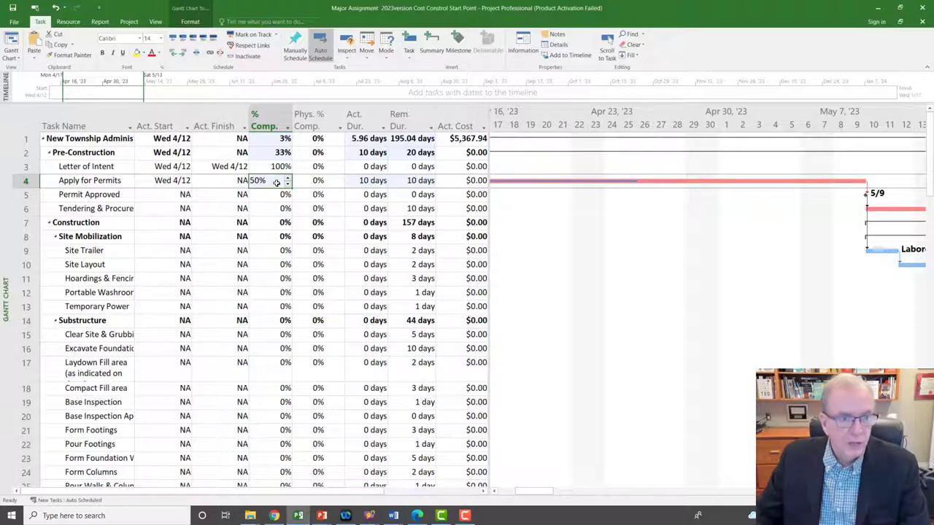
type("100")
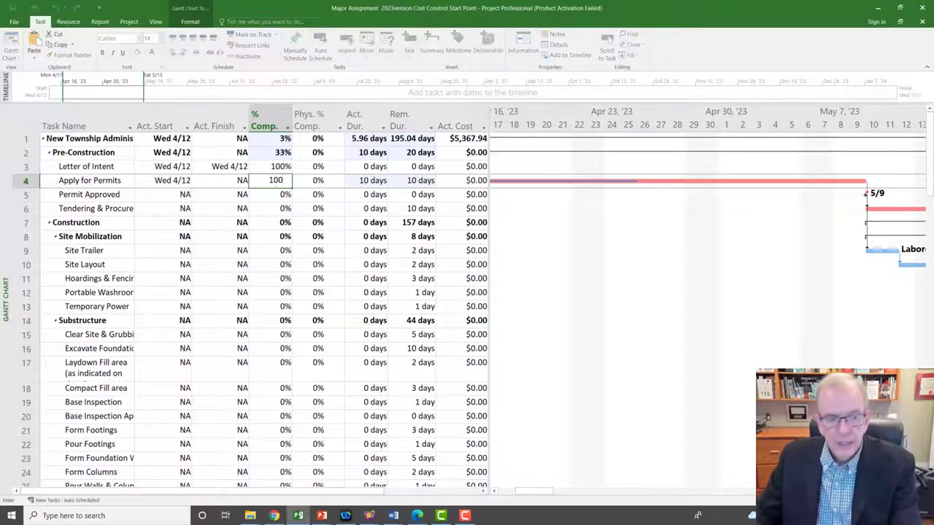
key("Return")
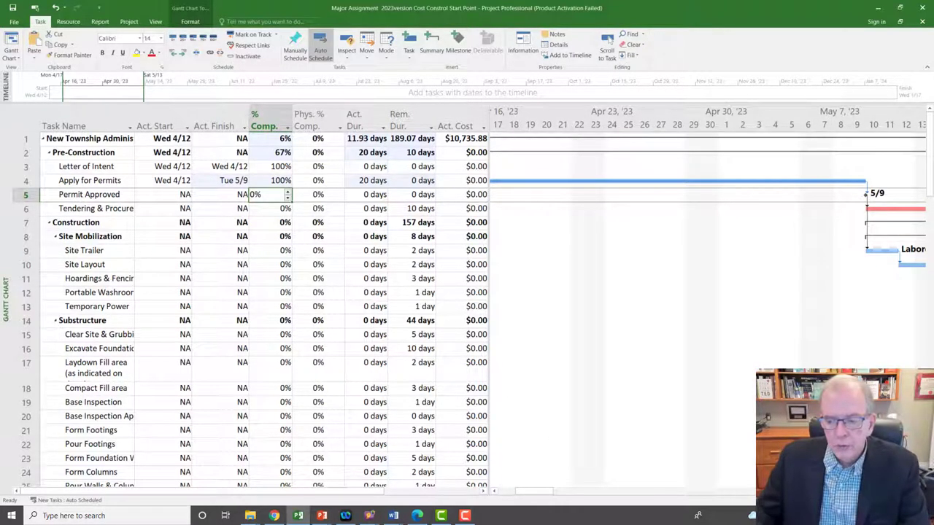
Select the tendering task in row 6 by its Gantt bar to compare it with the status date line.
scroll(708, 299, "right", 8)
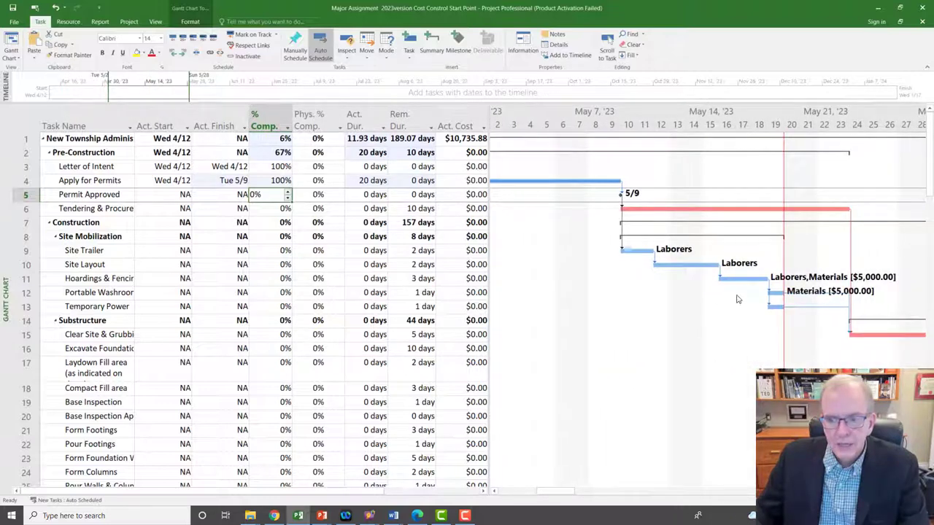
left_click(628, 210)
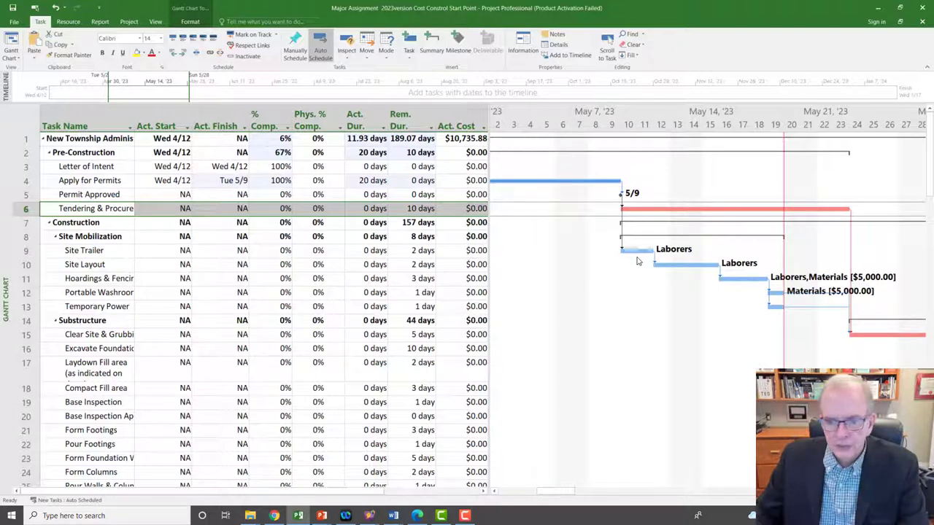
Record the Site Trailer task's actual start as 5/19/2023.
left_click(183, 252)
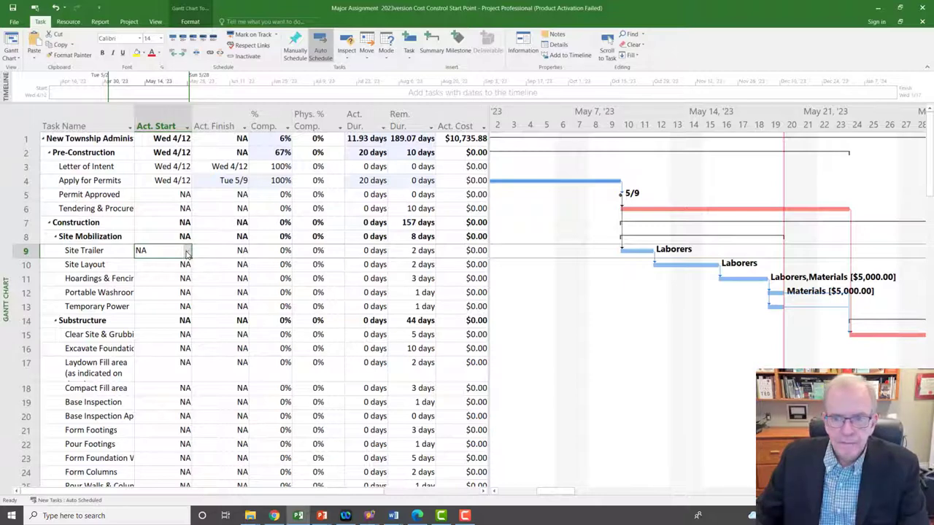
left_click(188, 253)
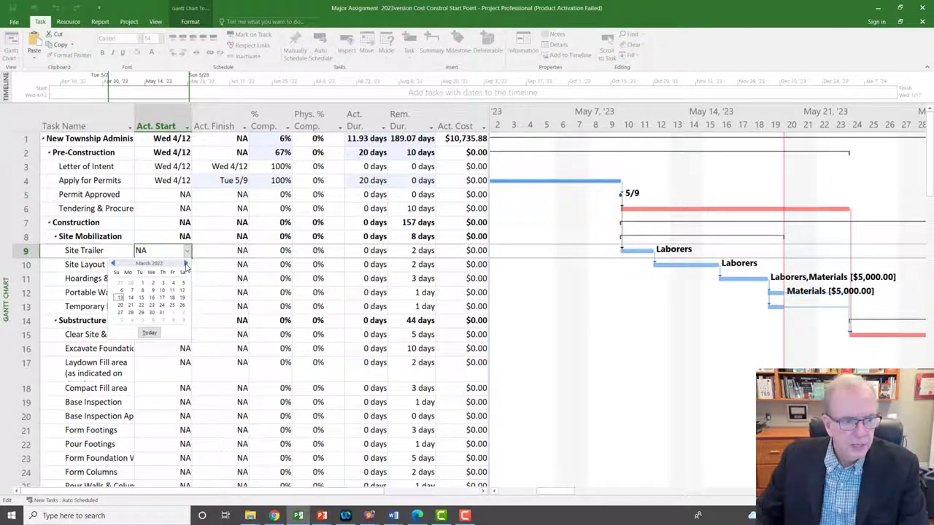
left_click(186, 264)
left_click(186, 264)
left_click(186, 264)
left_click(186, 264)
double_click(186, 264)
left_click(186, 264)
double_click(186, 264)
double_click(186, 264)
double_click(186, 264)
left_click(186, 264)
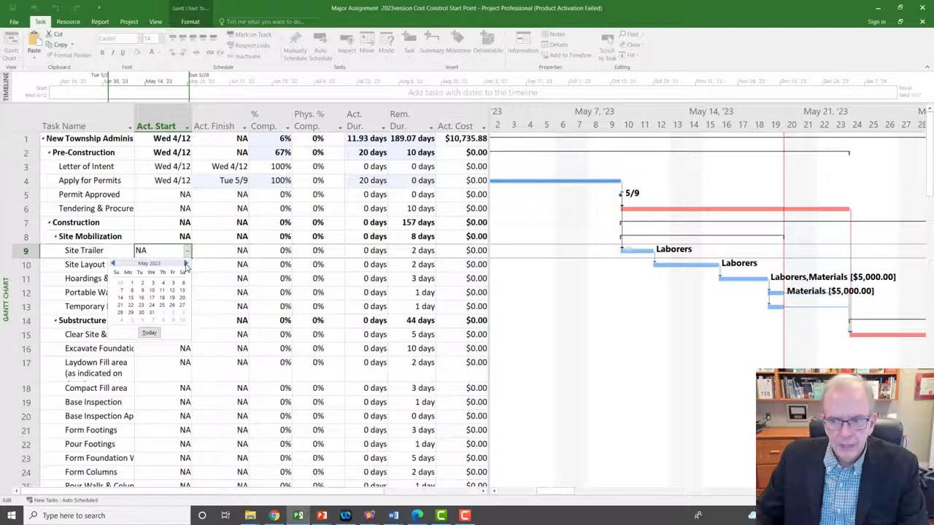
left_click(172, 298)
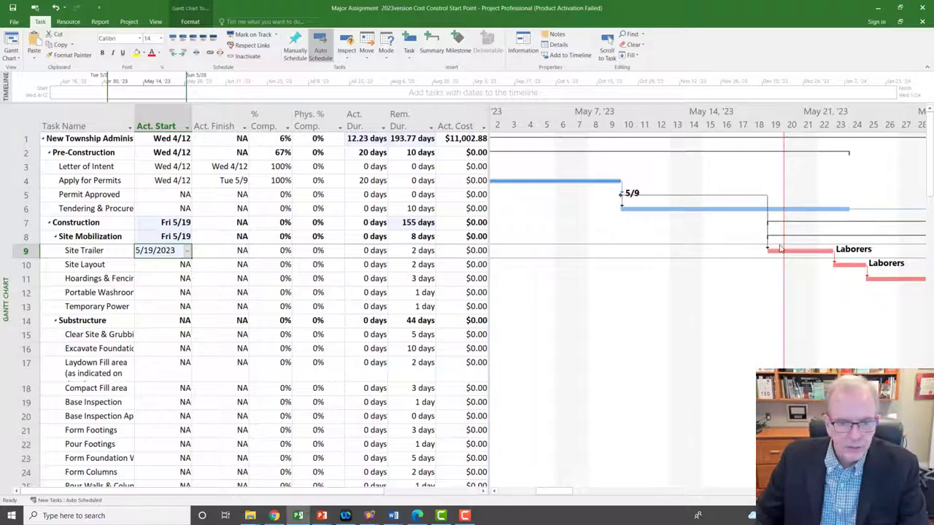
Show the Entry table with its Predecessors column and check the Site Trailer task's predecessor against the Gantt bars.
left_click(38, 122)
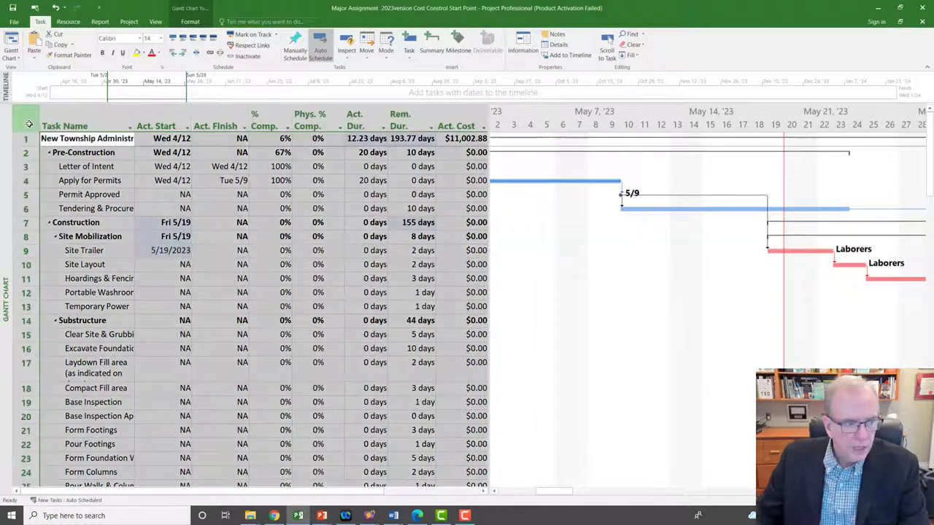
right_click(31, 124)
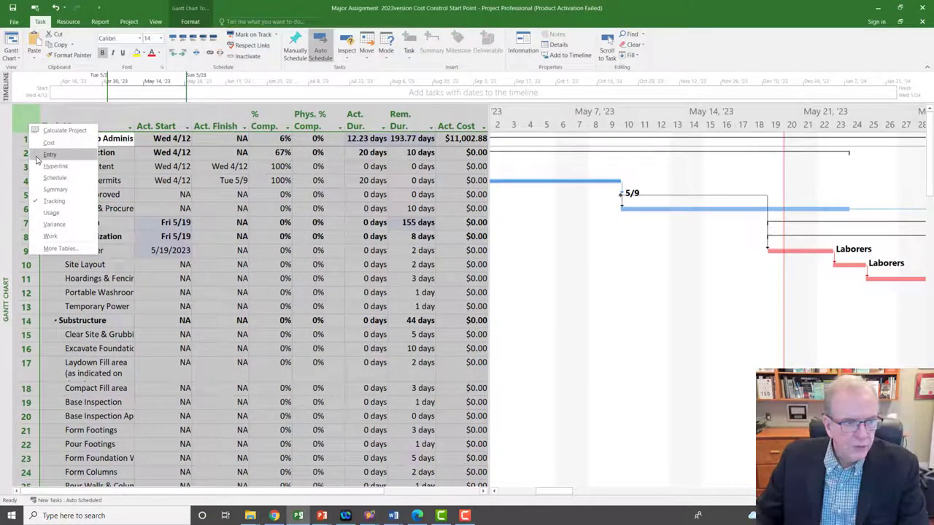
left_click(44, 155)
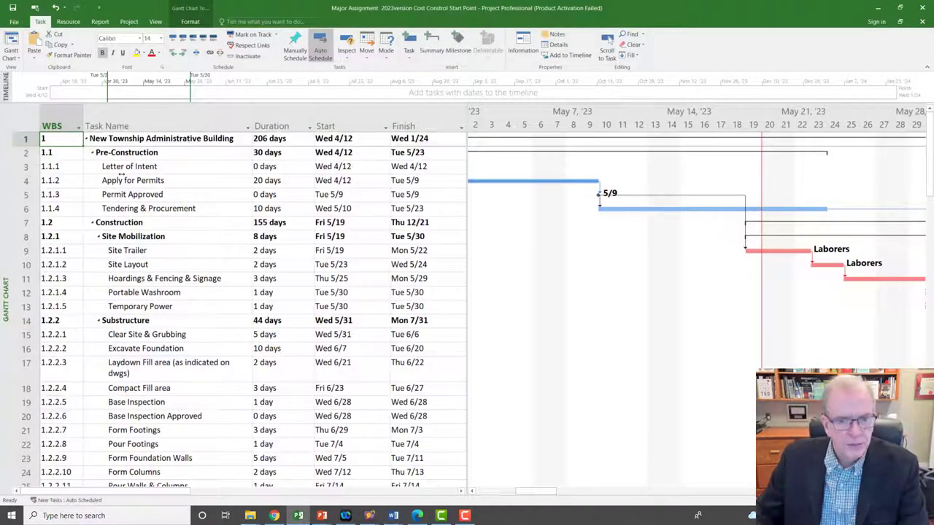
left_click_drag(467, 162, 552, 157)
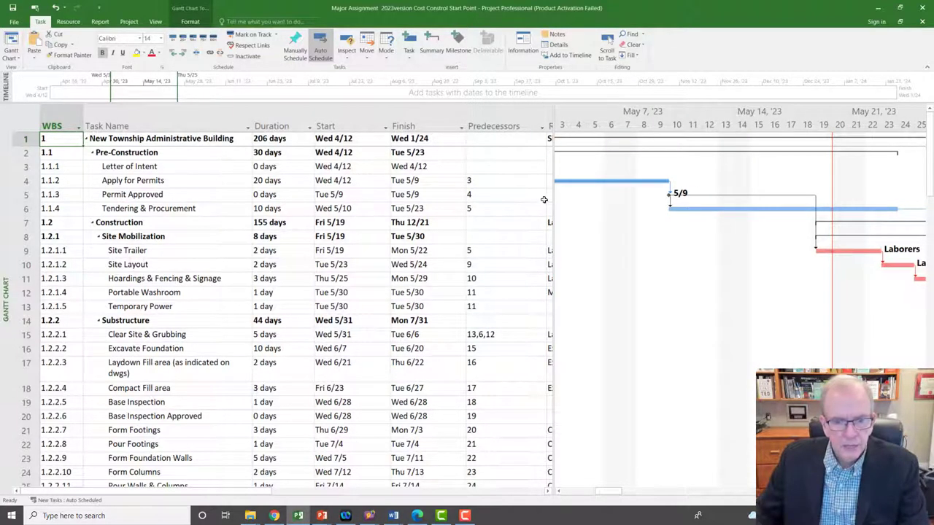
left_click(511, 252)
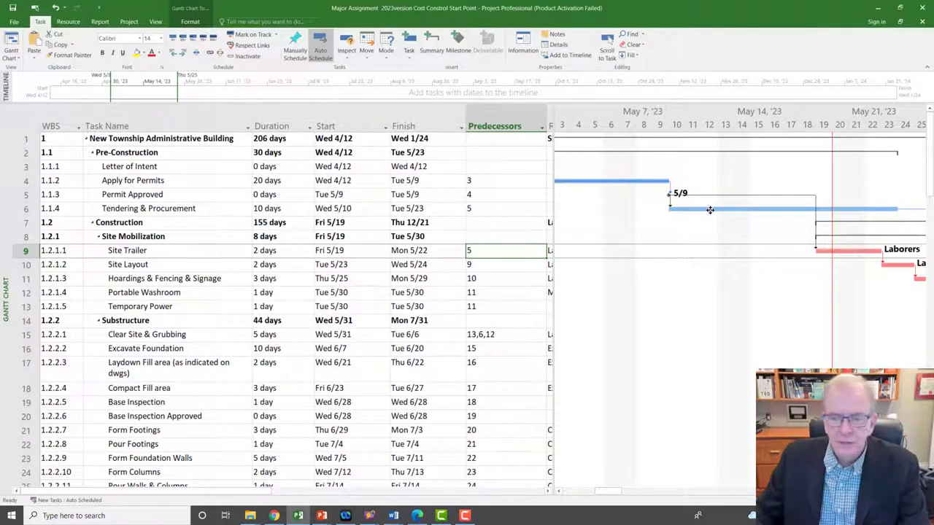
mouse_move(710, 210)
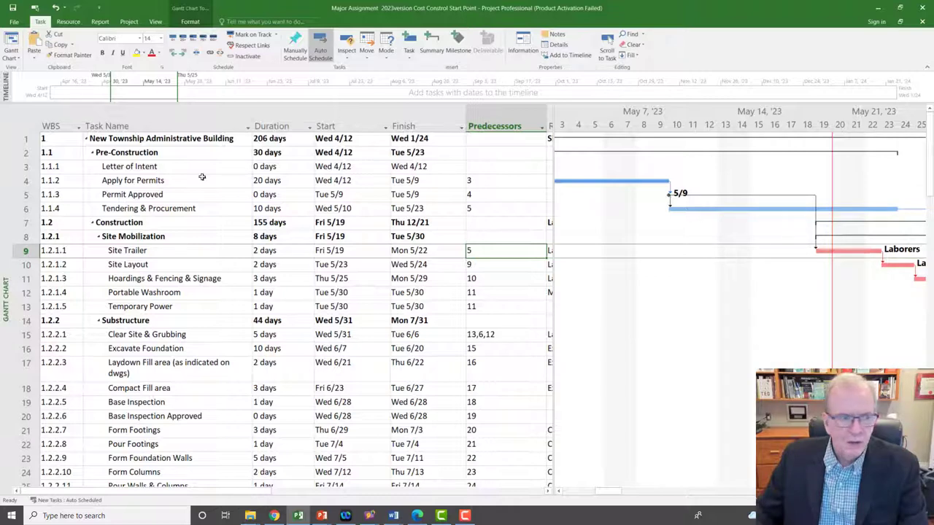
Return to the Tracking table and mark all tasks in the project as on track.
right_click(26, 128)
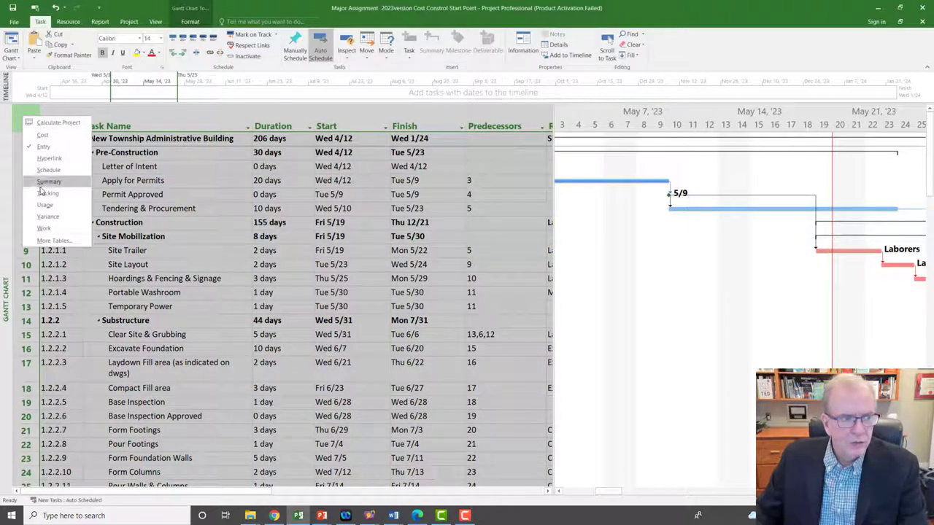
left_click(47, 193)
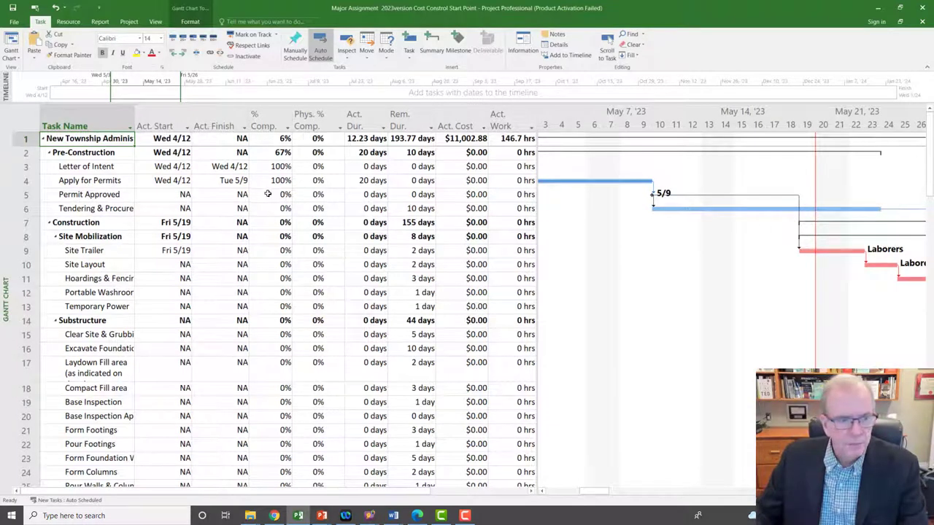
left_click(232, 209)
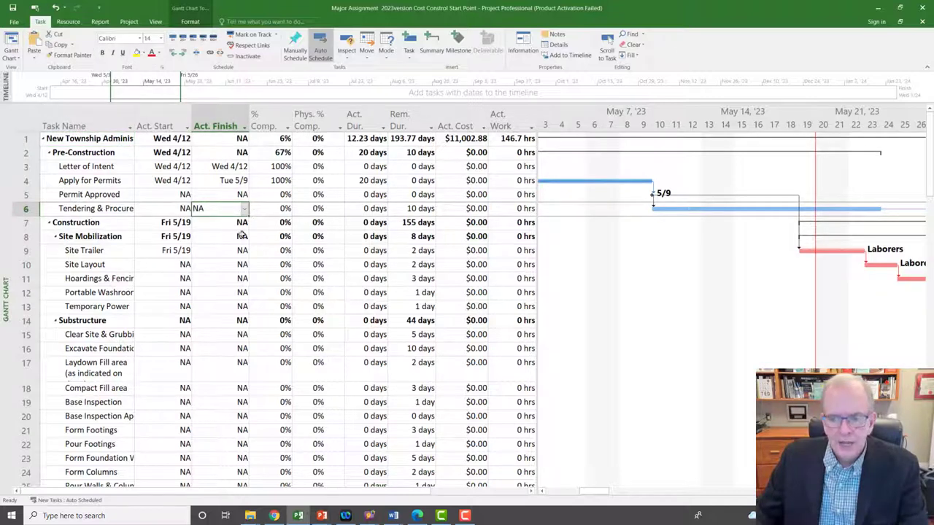
left_click(230, 250)
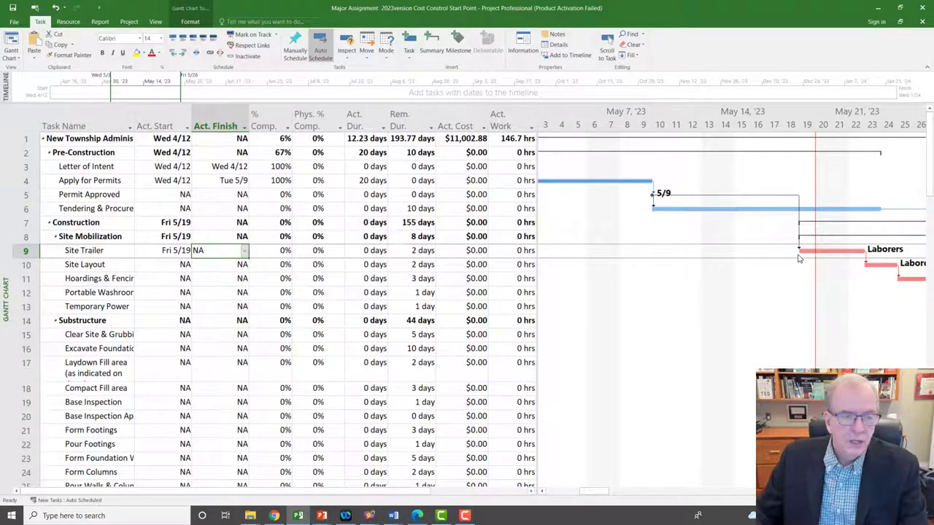
left_click(23, 121)
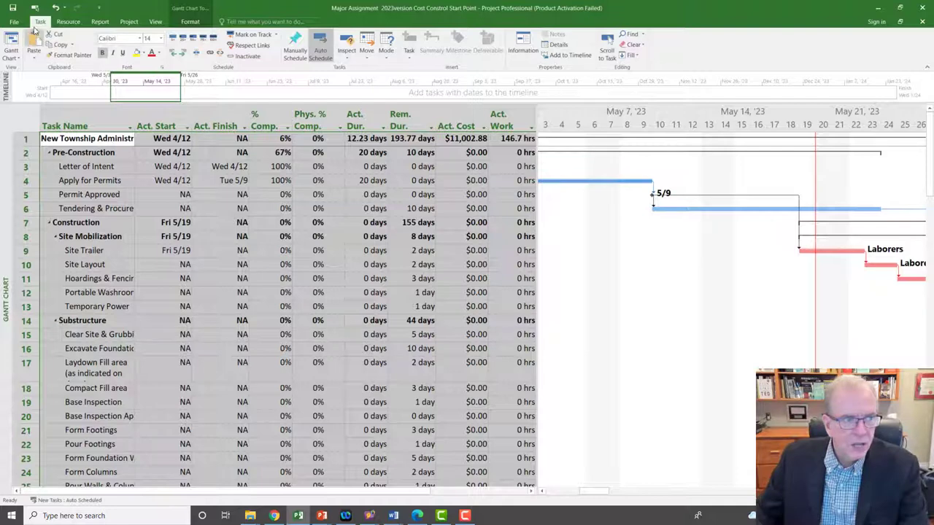
left_click(249, 37)
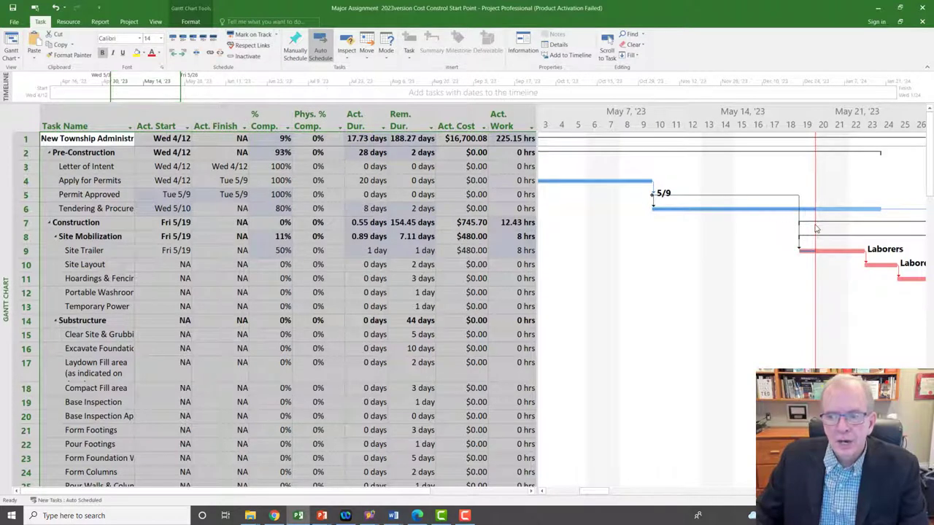
Review the Tendering & Procurement task's percent complete, actual duration and remaining duration.
left_click(271, 209)
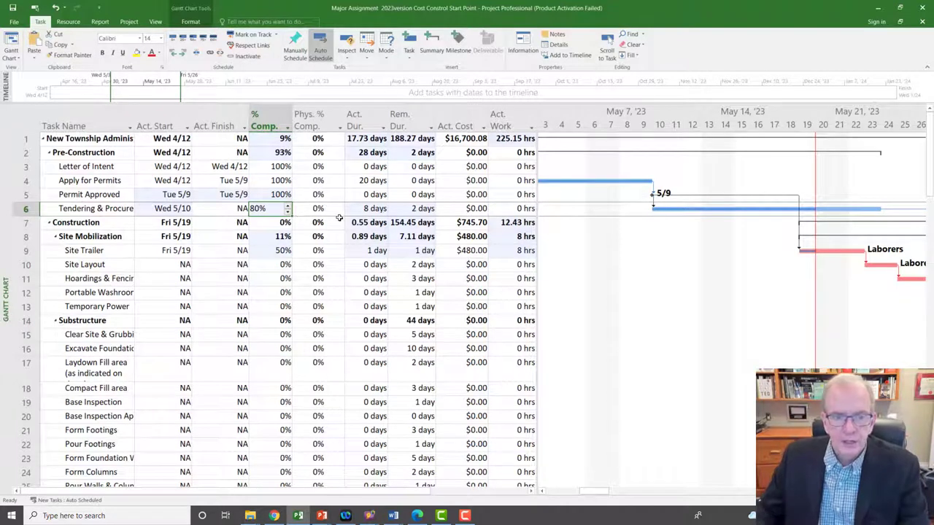
left_click(373, 209)
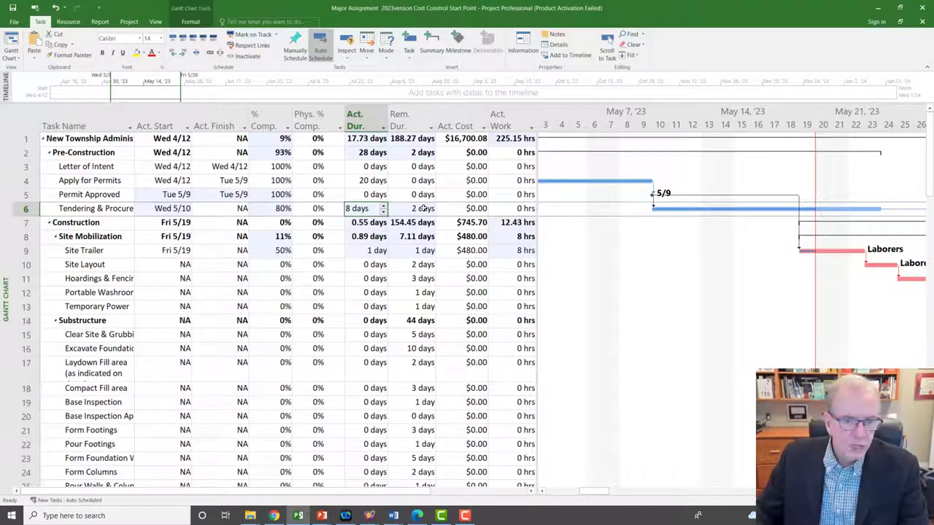
key("Tab")
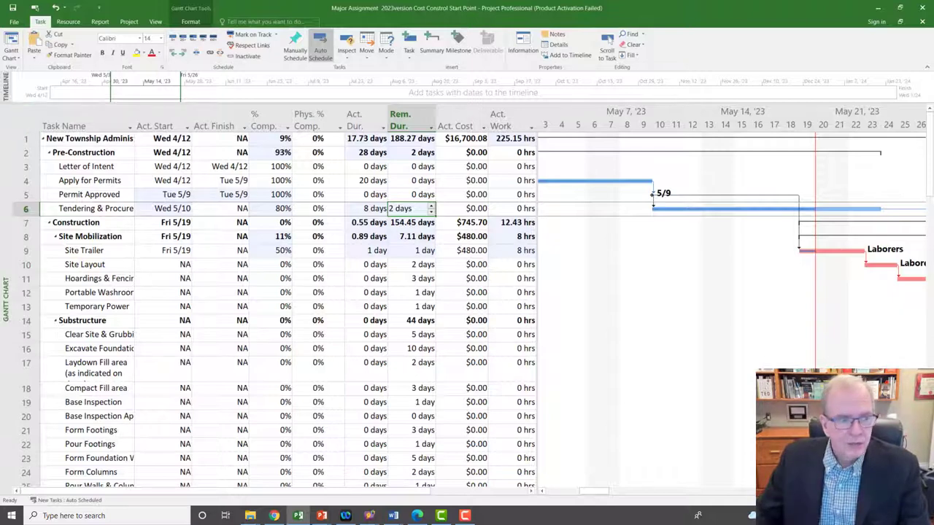
Show the Cost table, narrow the Task Name column, and compare the total cost, baseline and variance columns.
right_click(19, 114)
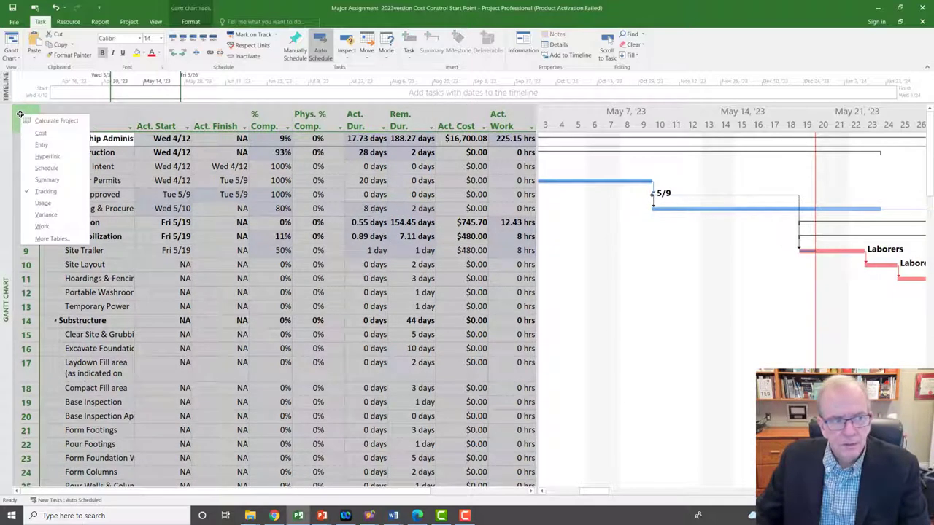
left_click(40, 133)
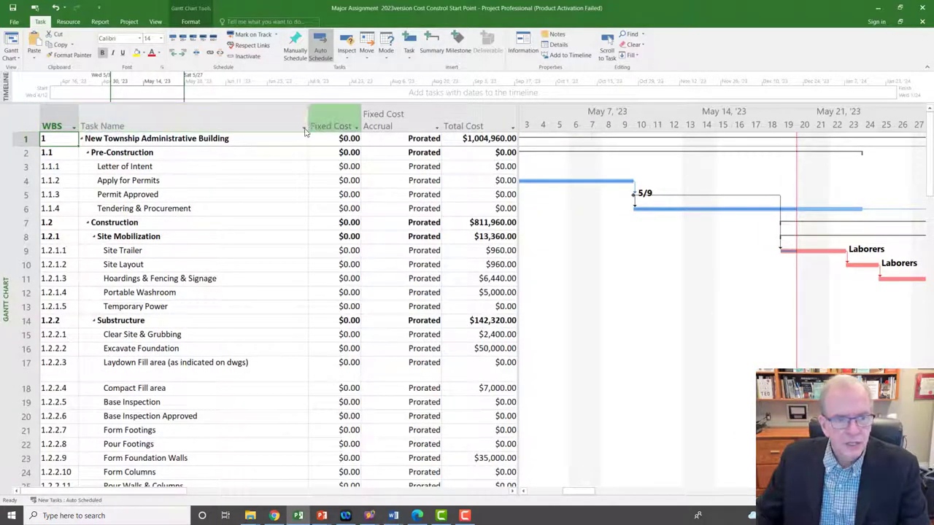
left_click_drag(307, 125, 259, 124)
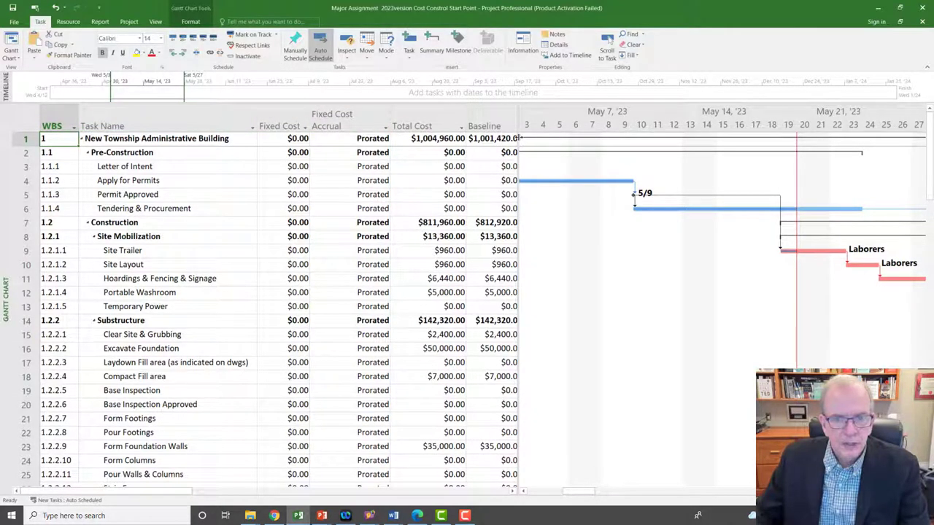
left_click_drag(519, 138, 604, 138)
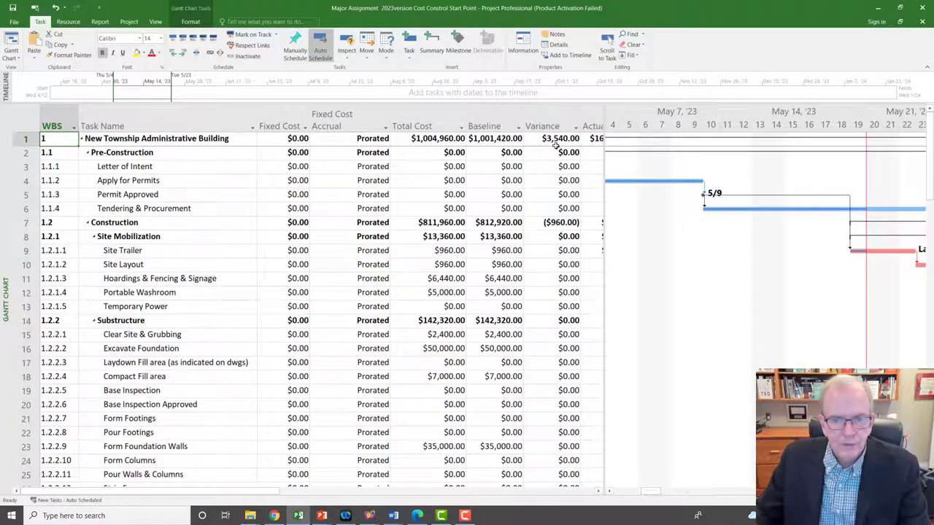
left_click_drag(604, 152, 547, 170)
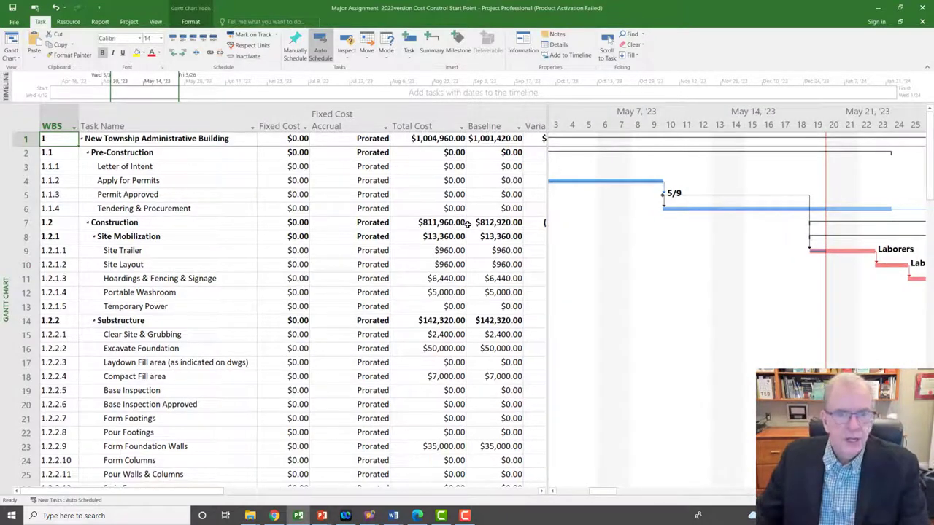
left_click(485, 127)
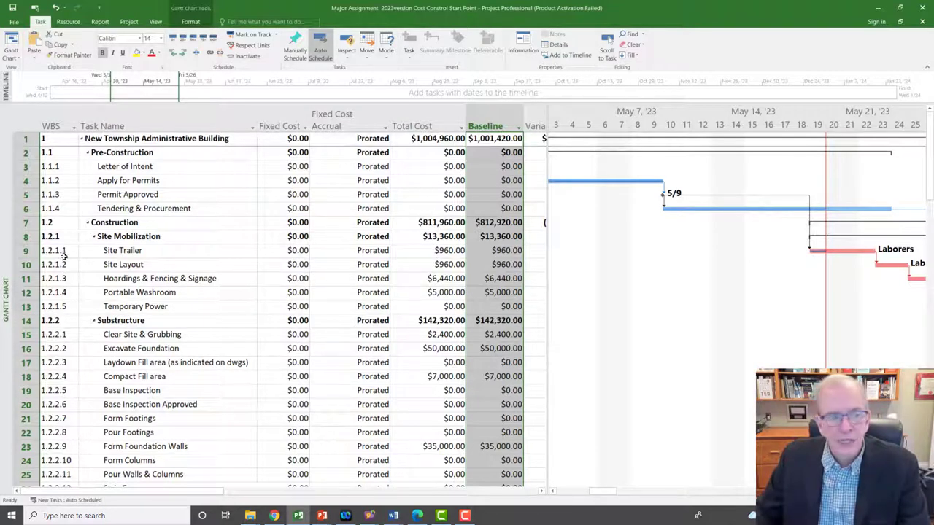
Switch to the Resource Sheet view and apply the Cost table to the resources.
right_click(3, 259)
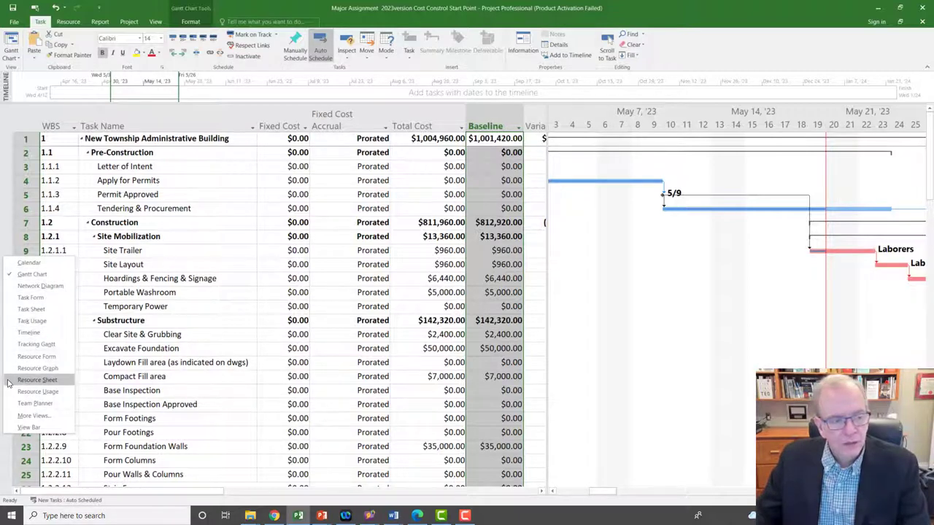
left_click(37, 380)
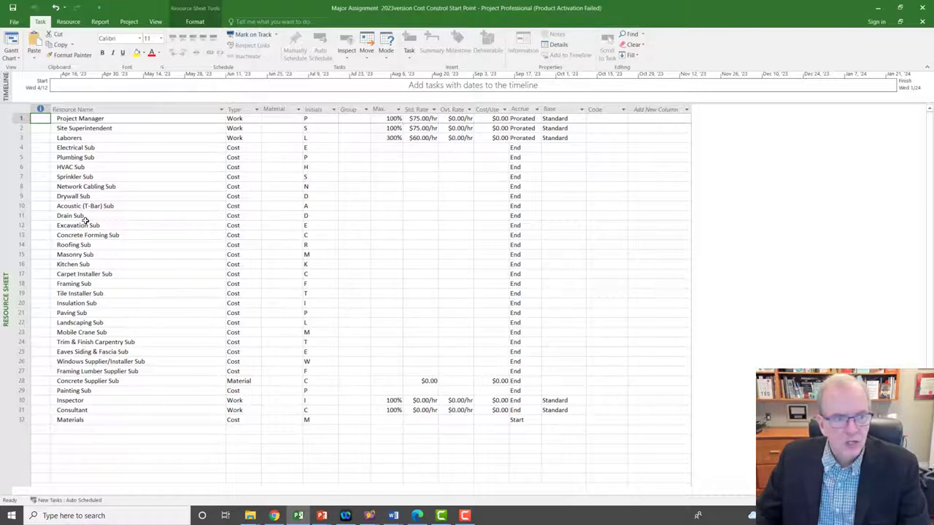
left_click(19, 109)
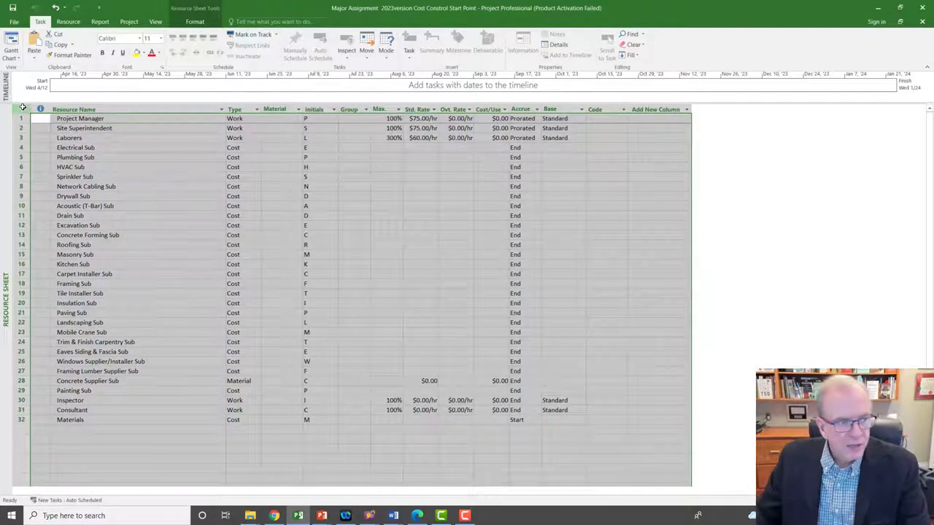
right_click(22, 108)
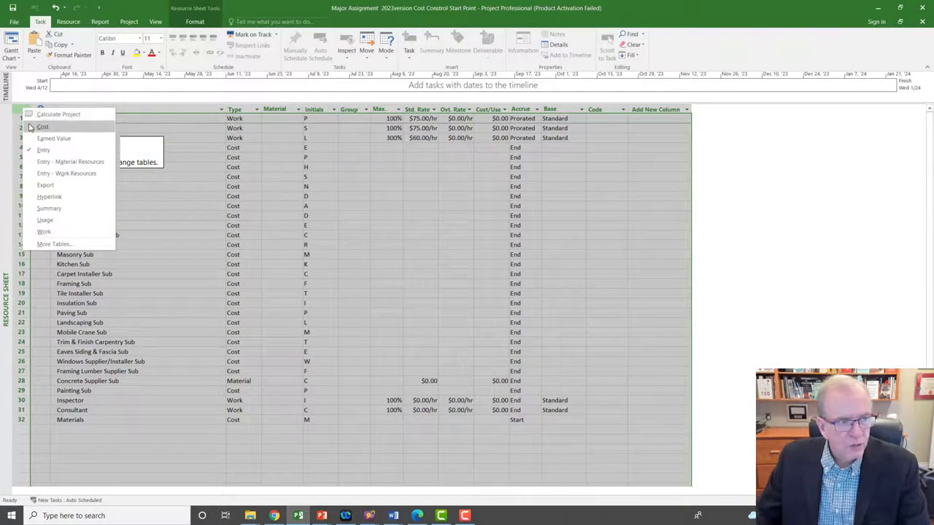
left_click(26, 127)
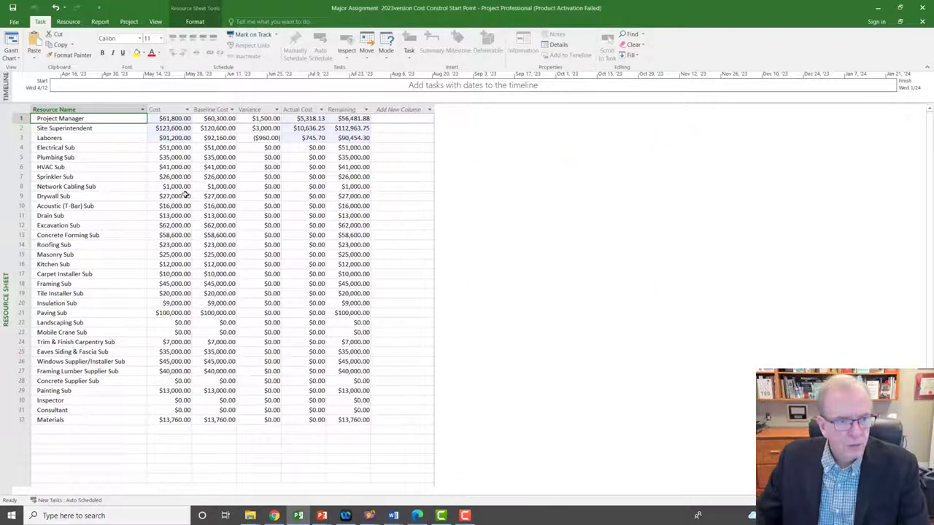
Examine the cost variances of the Laborers and Project Manager resources.
left_click(263, 138)
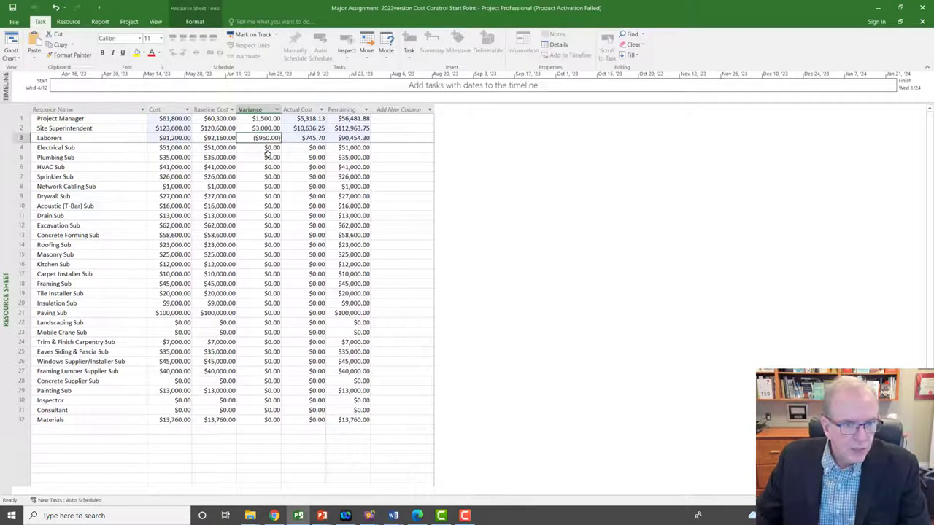
left_click(270, 118)
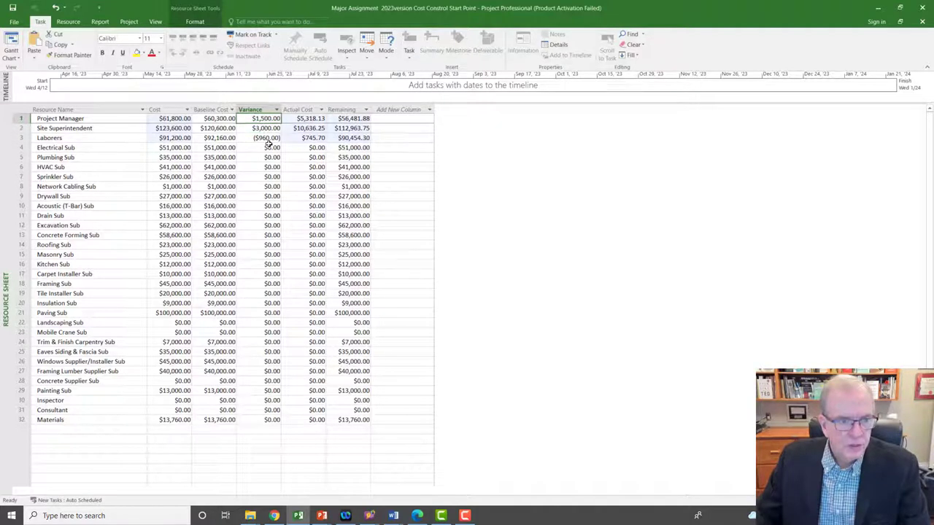
left_click(268, 139)
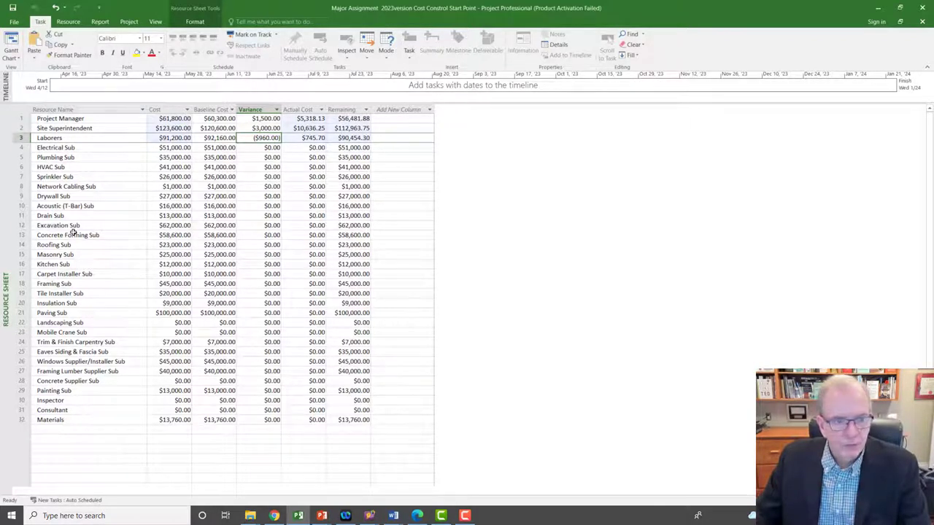
right_click(6, 209)
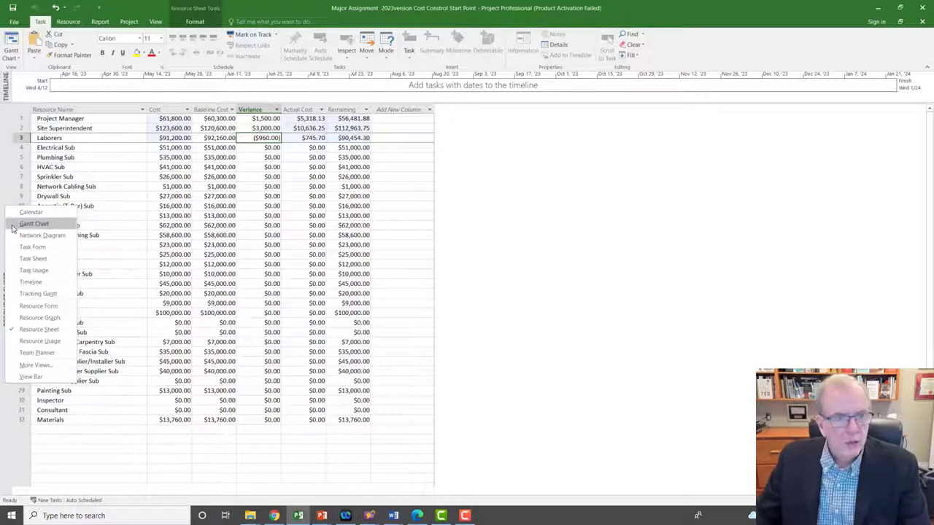
left_click(95, 167)
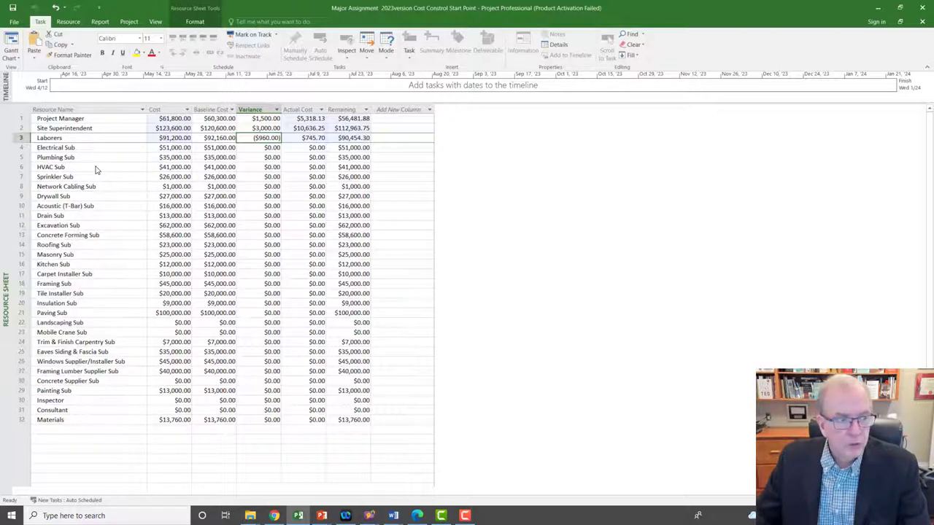
Apply the Entry table to the Resource Sheet.
left_click(26, 110)
right_click(25, 112)
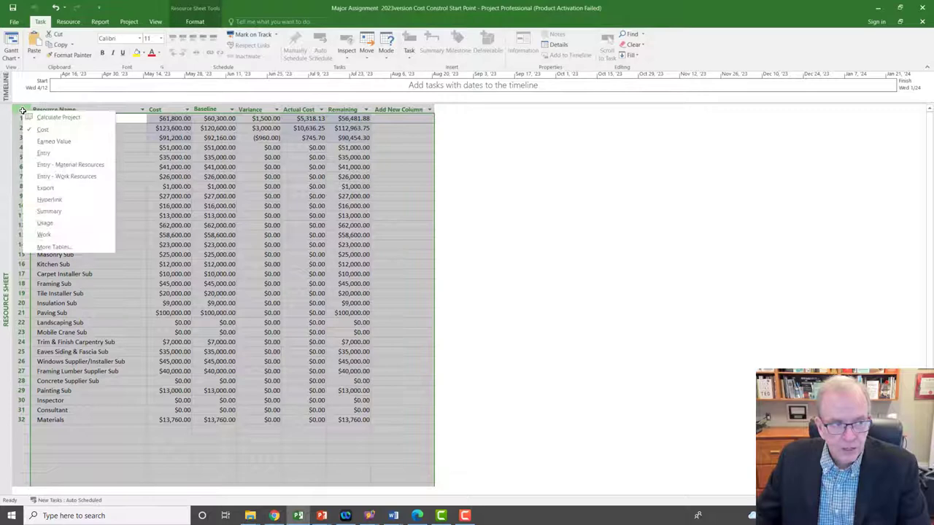
left_click(43, 153)
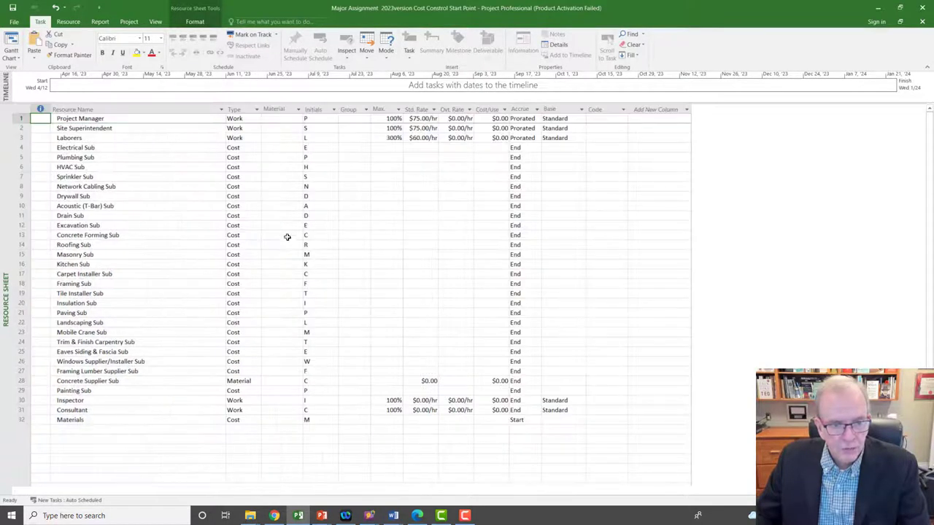
Switch to the Gantt Chart view and show the bars around the 5/19 status date.
right_click(4, 245)
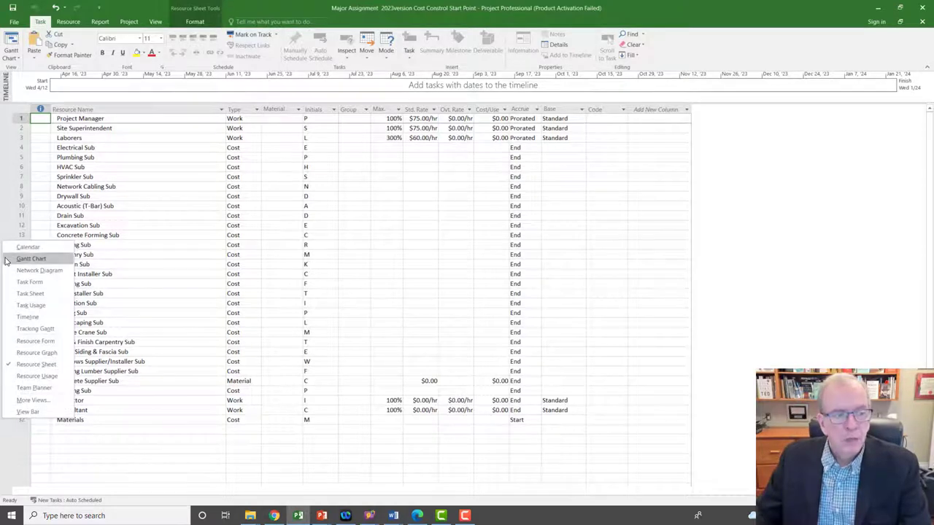
left_click(7, 260)
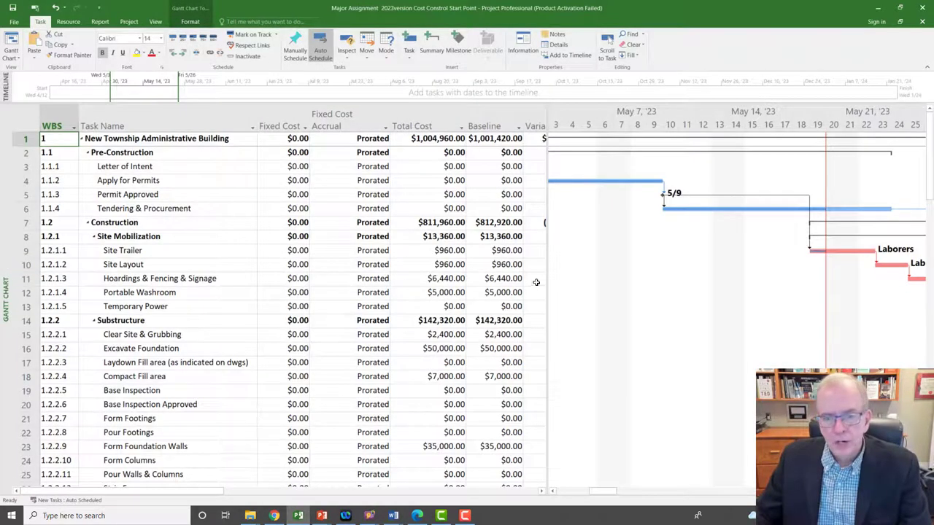
left_click_drag(546, 280, 537, 283)
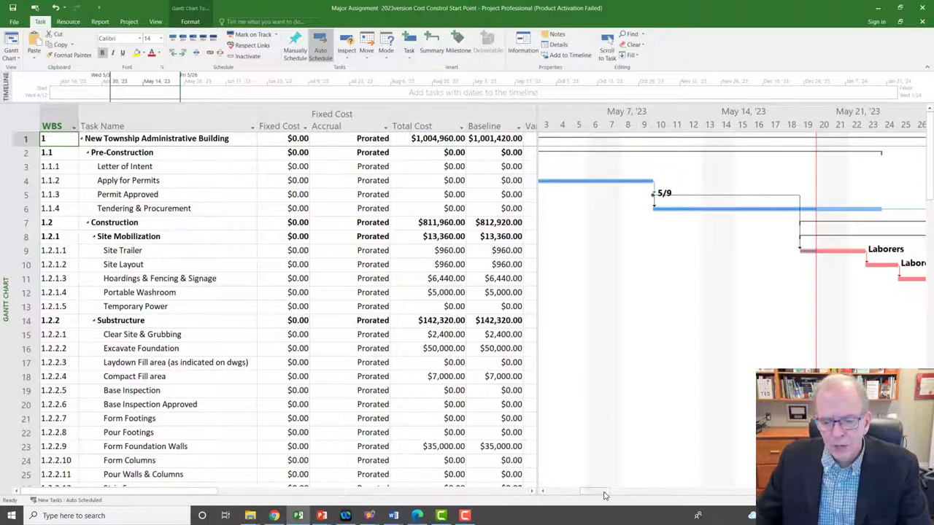
mouse_move(611, 494)
left_mouse_down()
mouse_move(624, 493)
mouse_move(610, 491)
left_mouse_up()
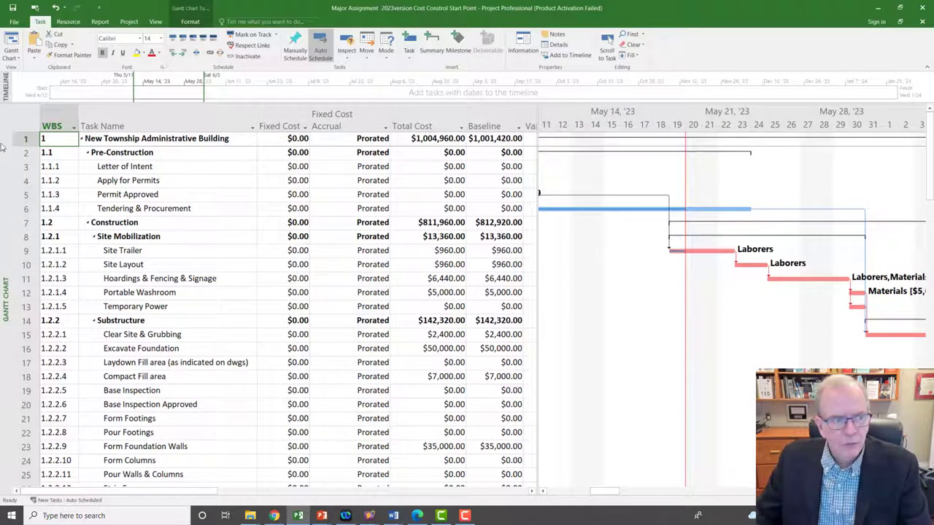
Apply the Variance table to the Gantt Chart and review the tasks' start and finish variances.
left_click(21, 117)
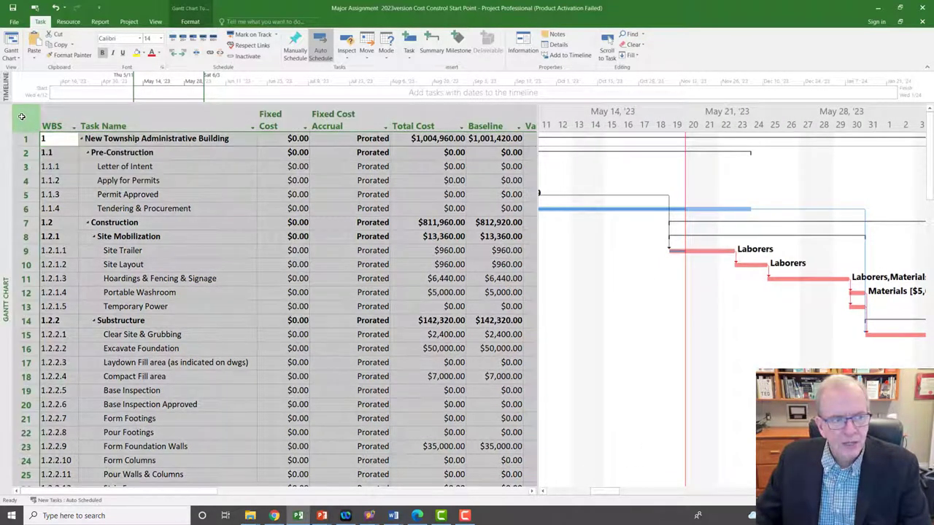
right_click(21, 117)
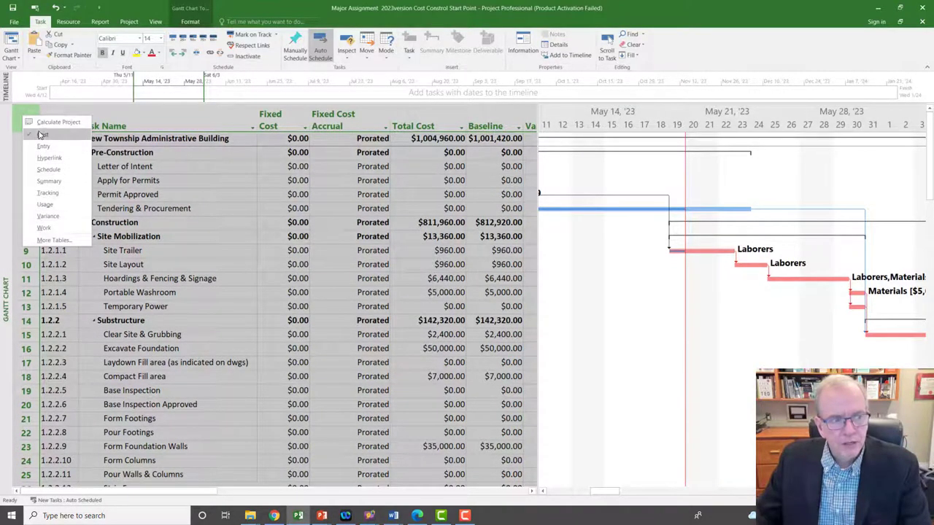
left_click(46, 217)
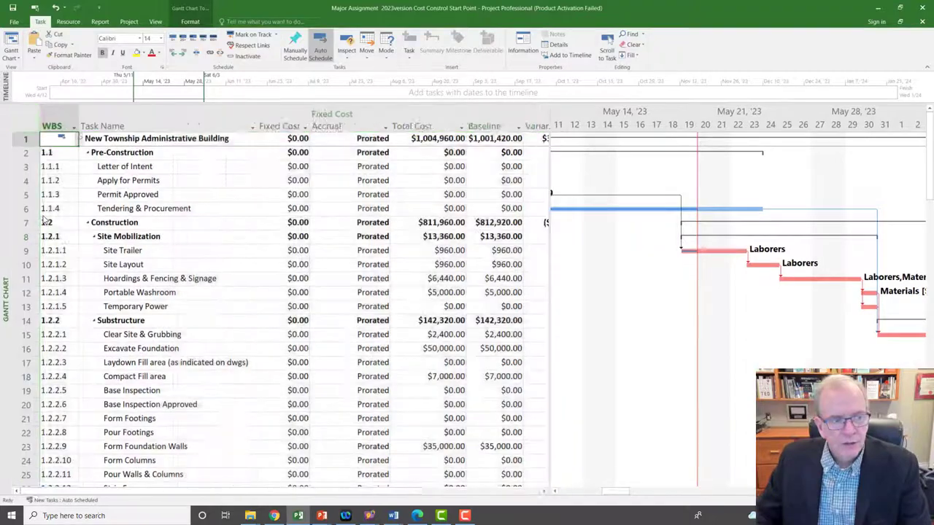
scroll(248, 255, "down", 14)
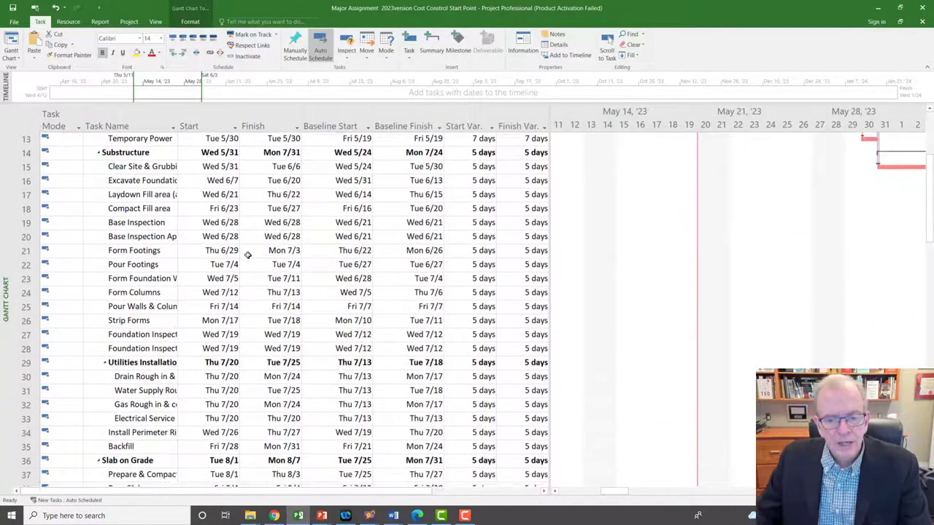
scroll(248, 254, "up", 14)
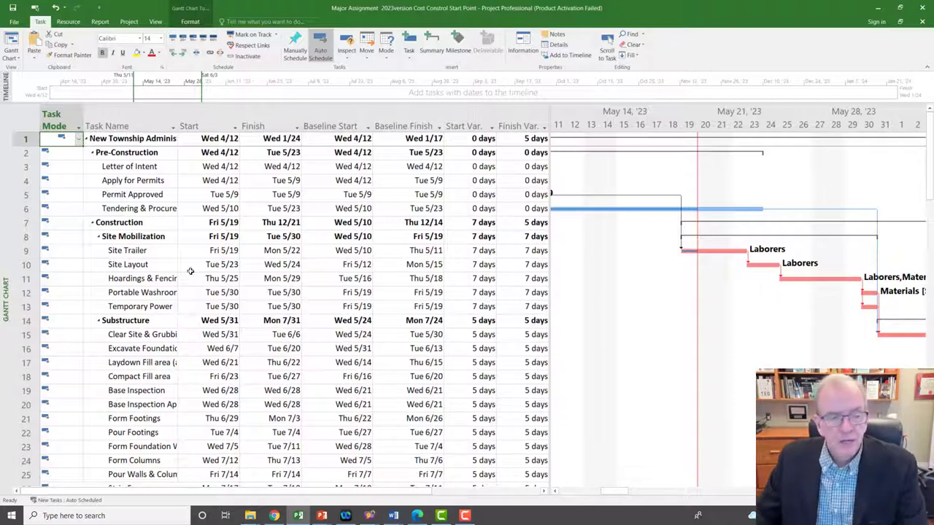
Add the note "Supply chain issue causing 7 day delay to activity and 5 day delay to CP" to the Site Trailer task.
left_click(141, 252)
double_click(141, 253)
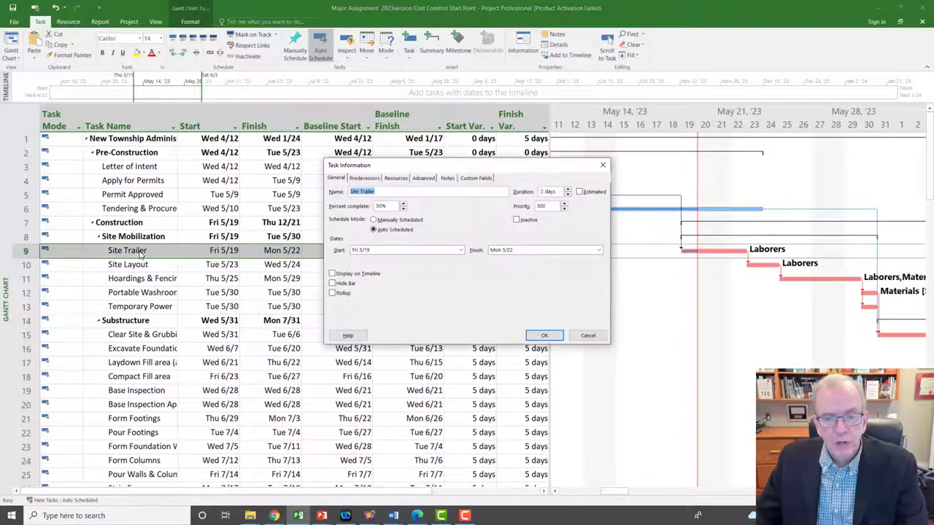
left_click_drag(380, 167, 328, 293)
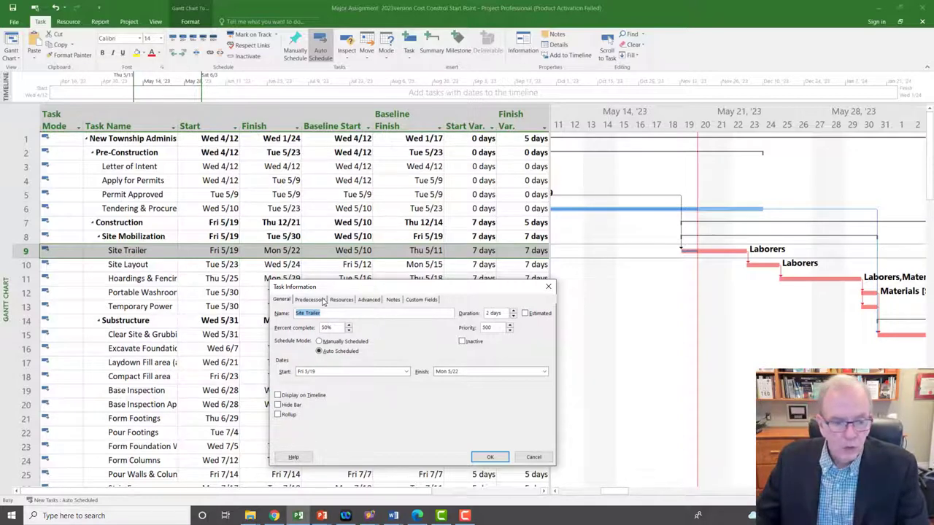
left_click(392, 302)
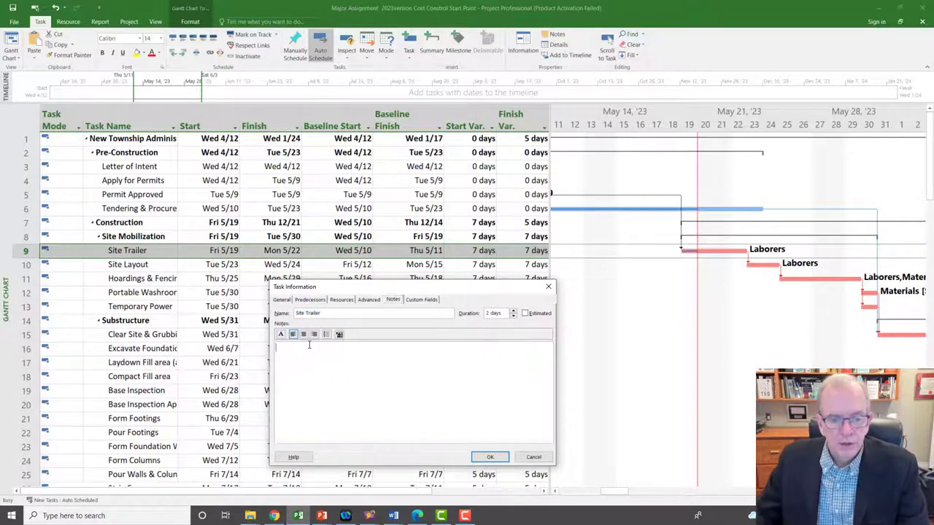
type("Sup")
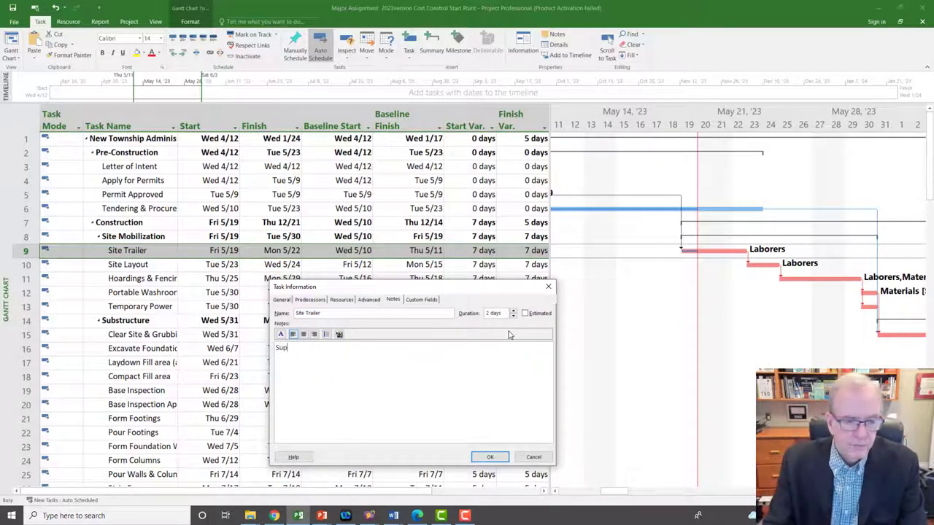
type("ply chain")
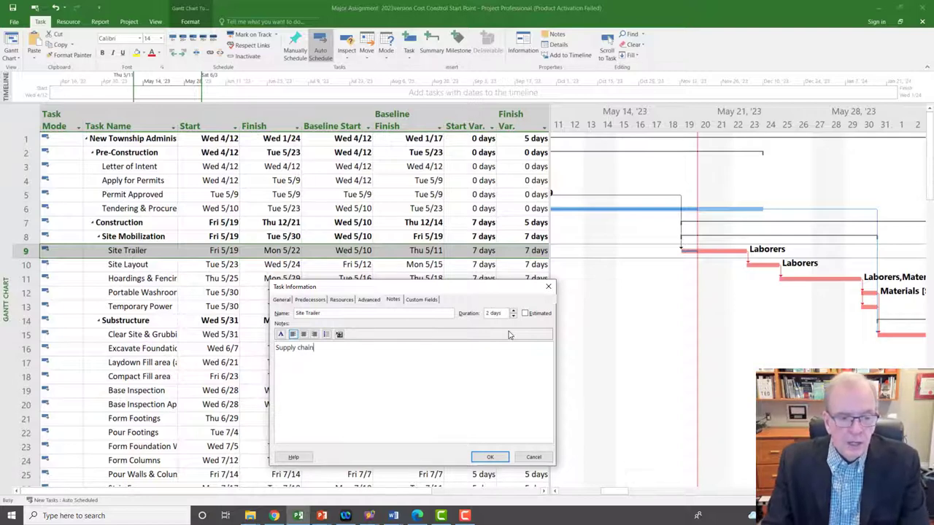
type(" issue c")
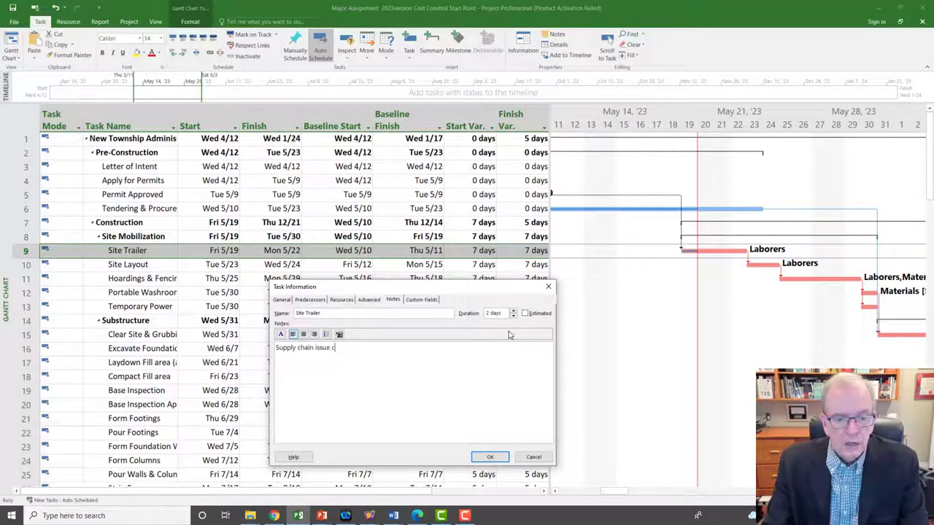
type("ausing 7 day del")
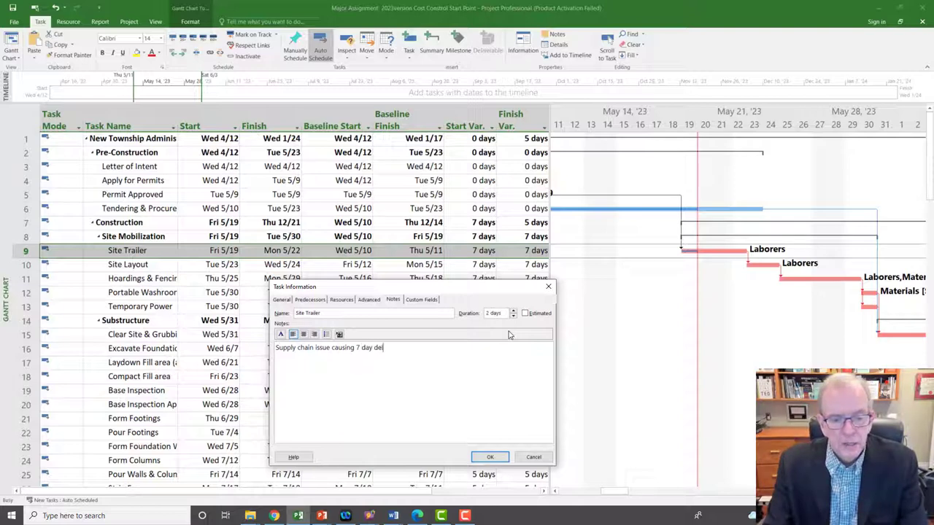
type("ay to activ")
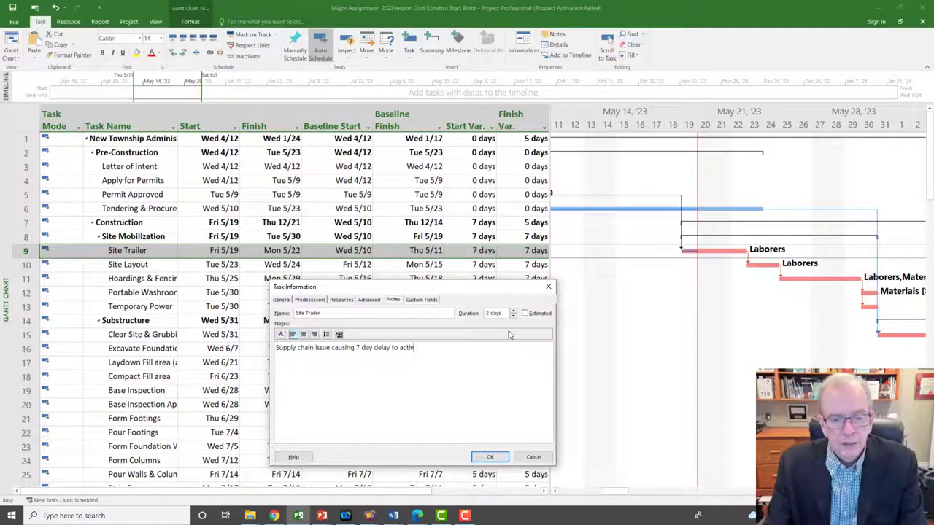
type("ity and ")
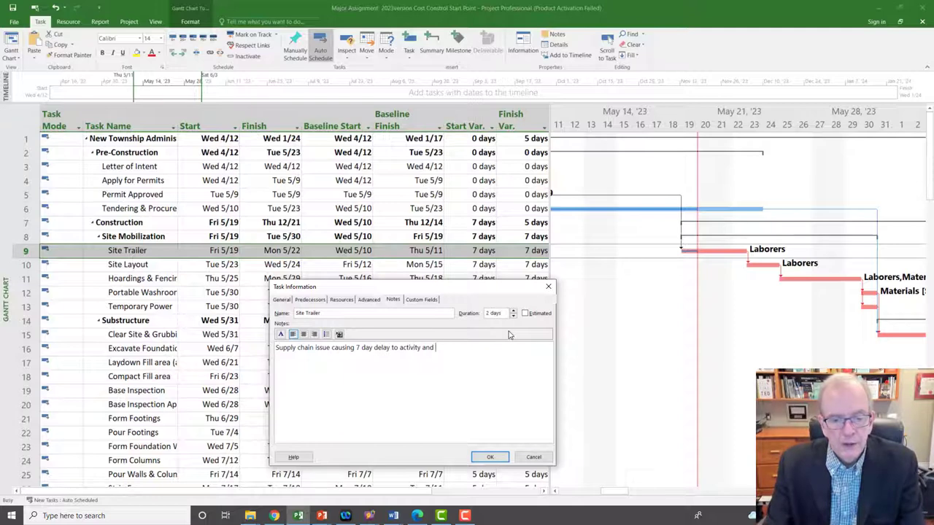
type("5 day del")
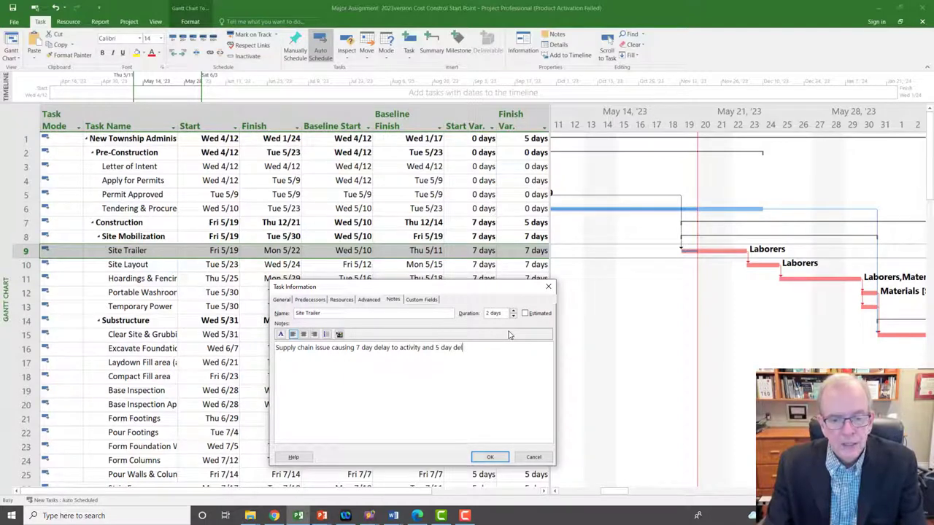
type("ay to CP")
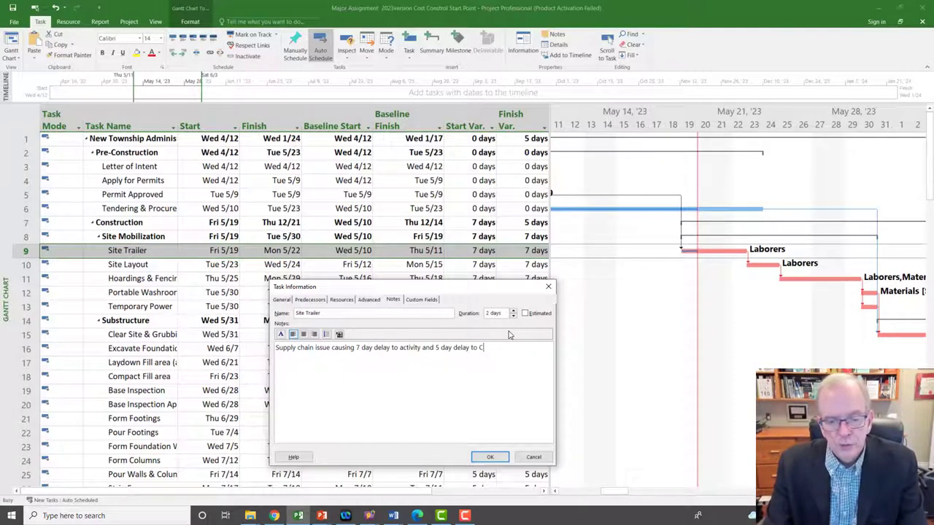
left_click(487, 457)
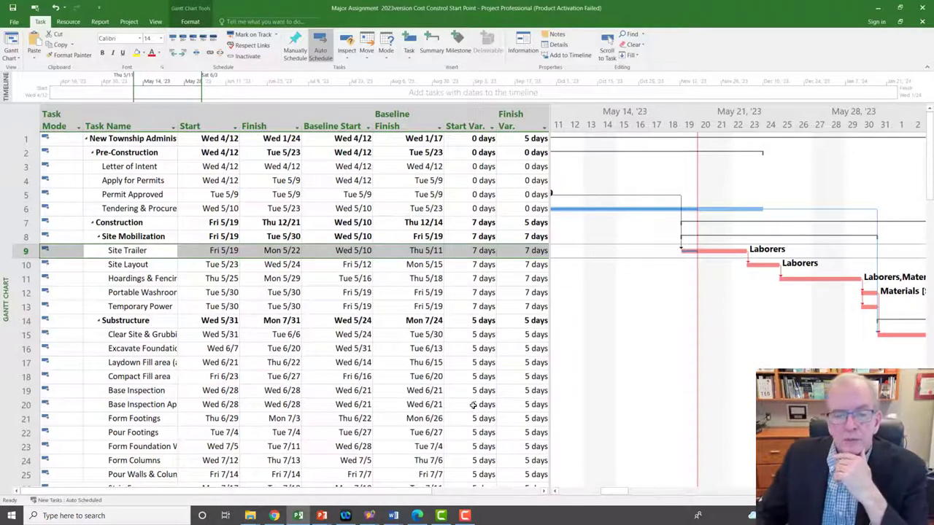
Switch from the Gantt Chart to the Tracking Gantt view.
scroll(473, 404, "down", 1)
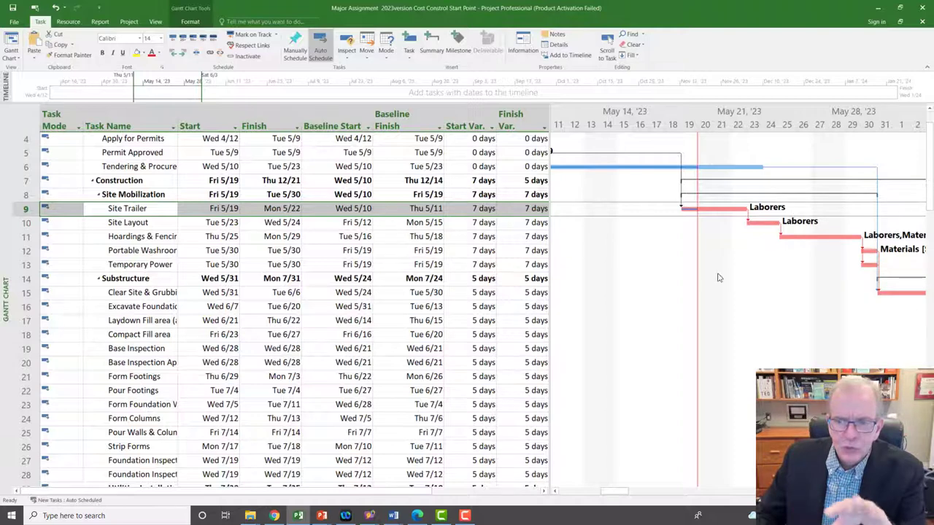
right_click(6, 246)
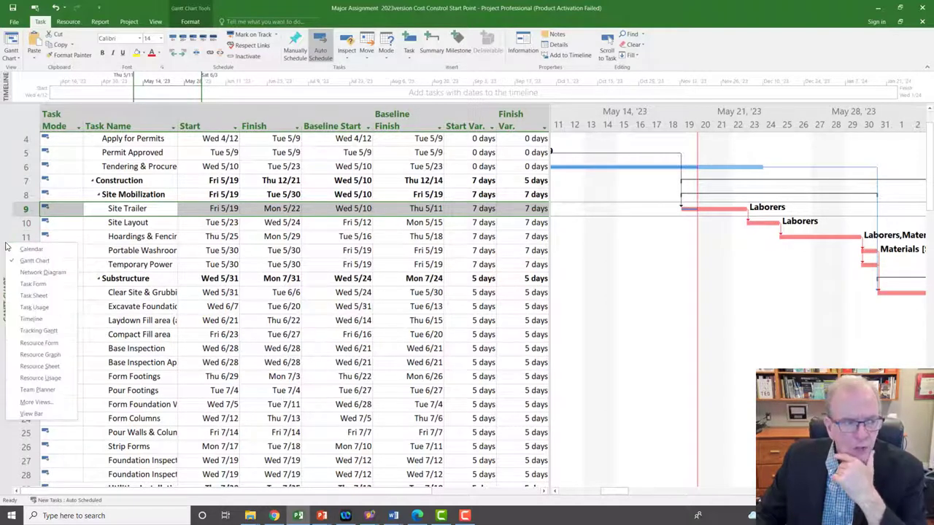
left_click(20, 332)
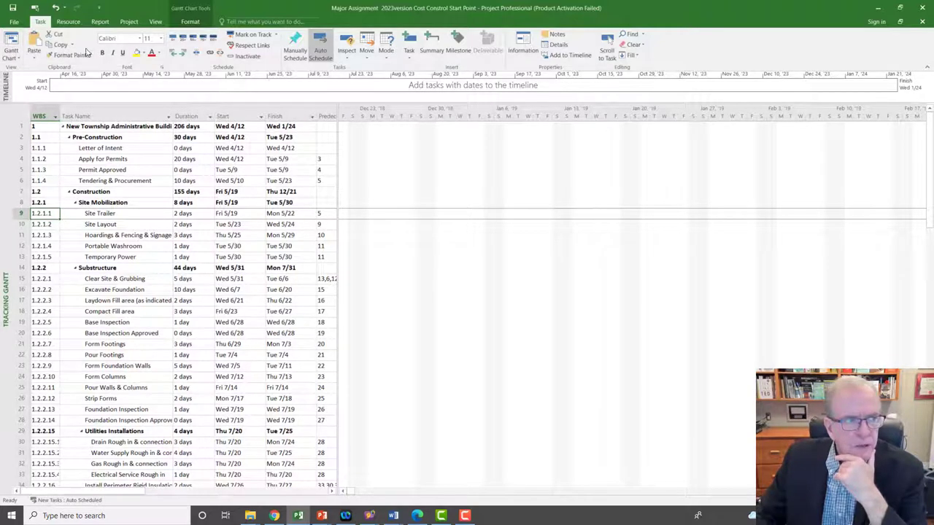
Set the text size of all items to 14, then widen the table area and narrow the Task Name column.
left_click(191, 22)
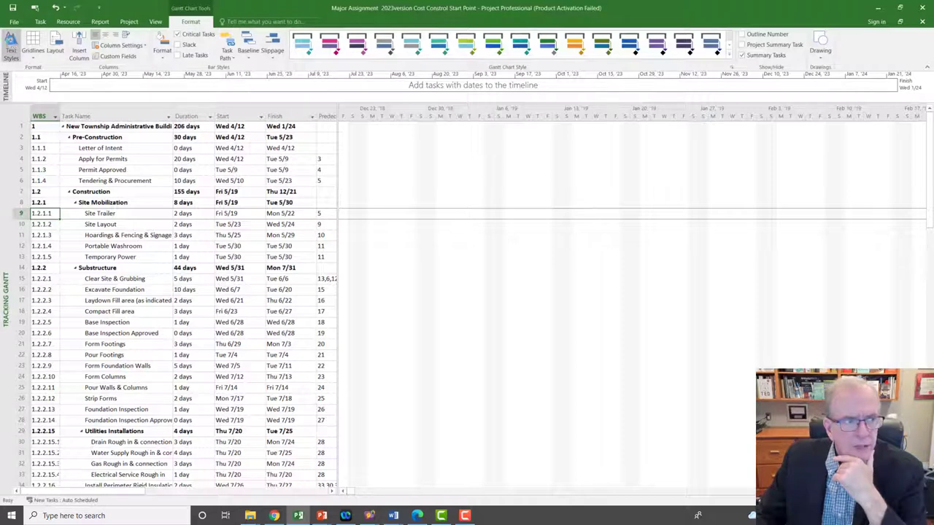
left_click(11, 46)
left_click(159, 85)
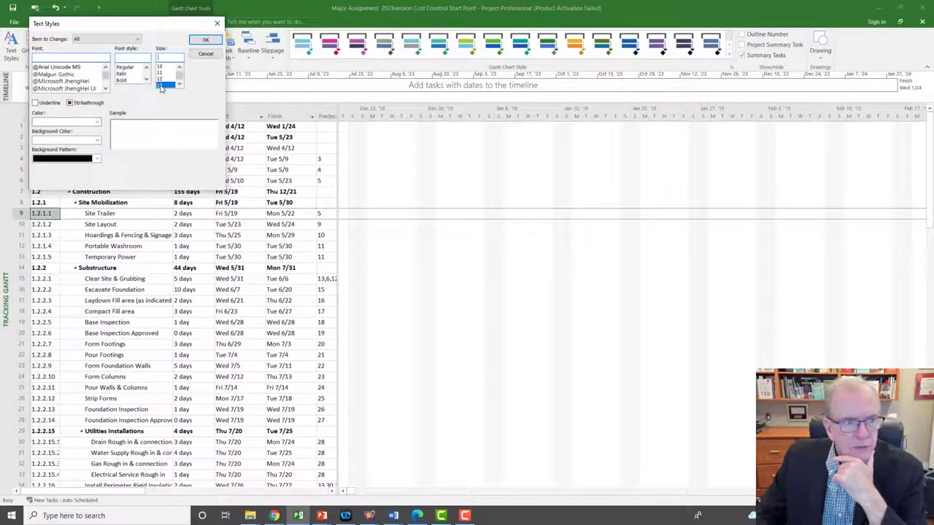
left_click(205, 39)
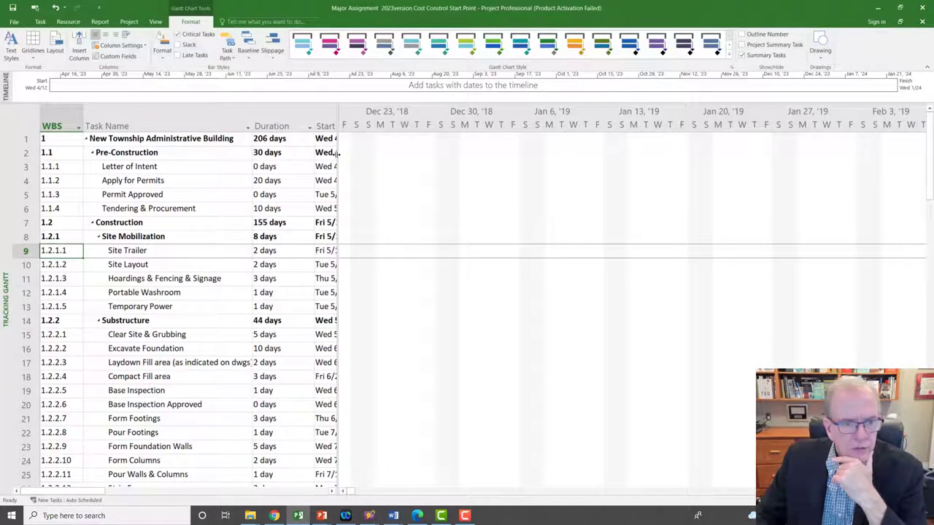
left_click_drag(337, 153, 464, 152)
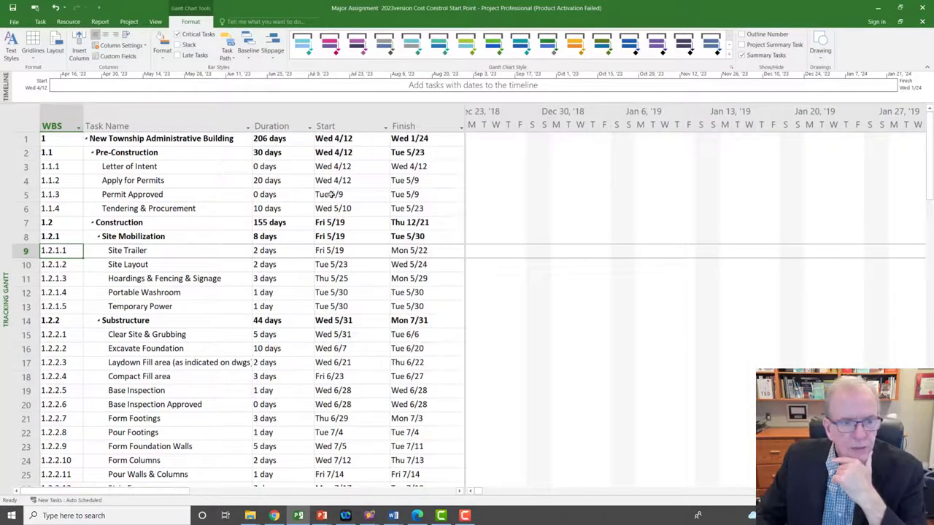
left_click_drag(251, 126, 238, 124)
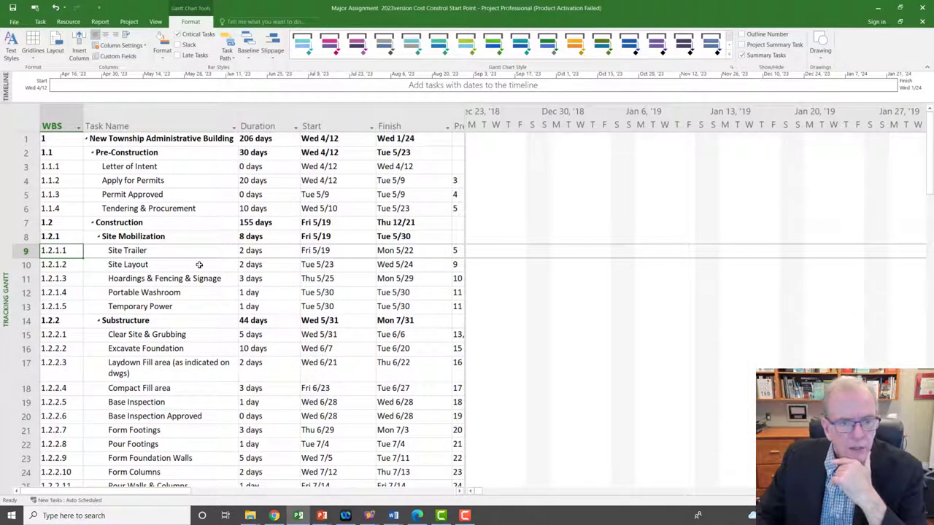
Apply the Variance table to the Tracking Gantt and widen the table area through the Finish Variance column.
left_click(32, 129)
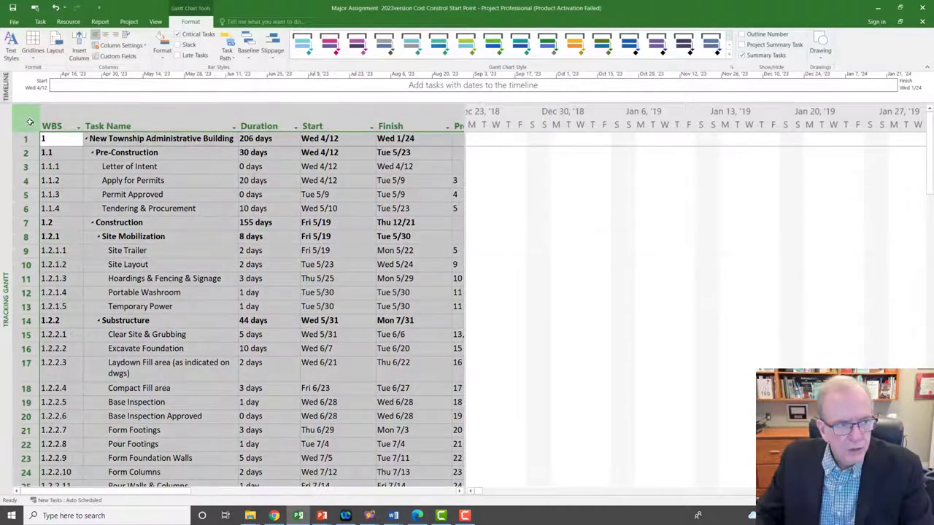
right_click(33, 129)
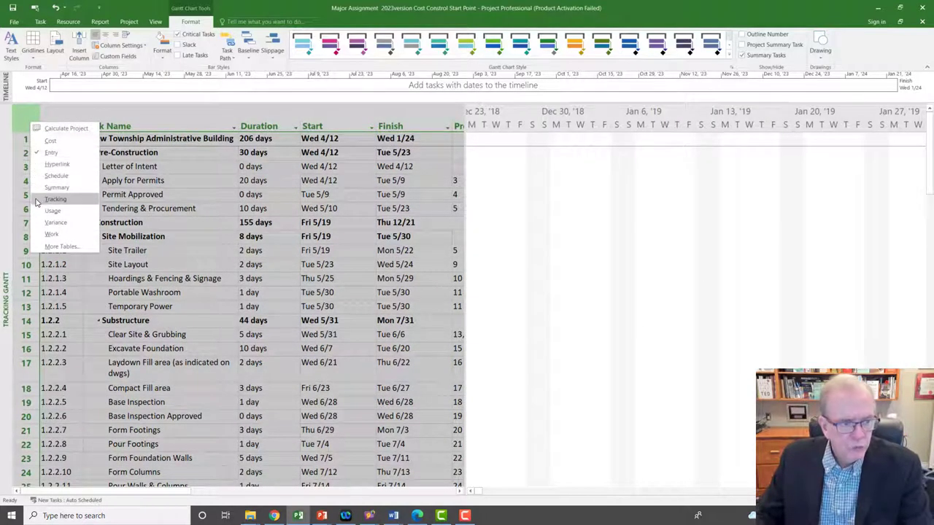
left_click(53, 223)
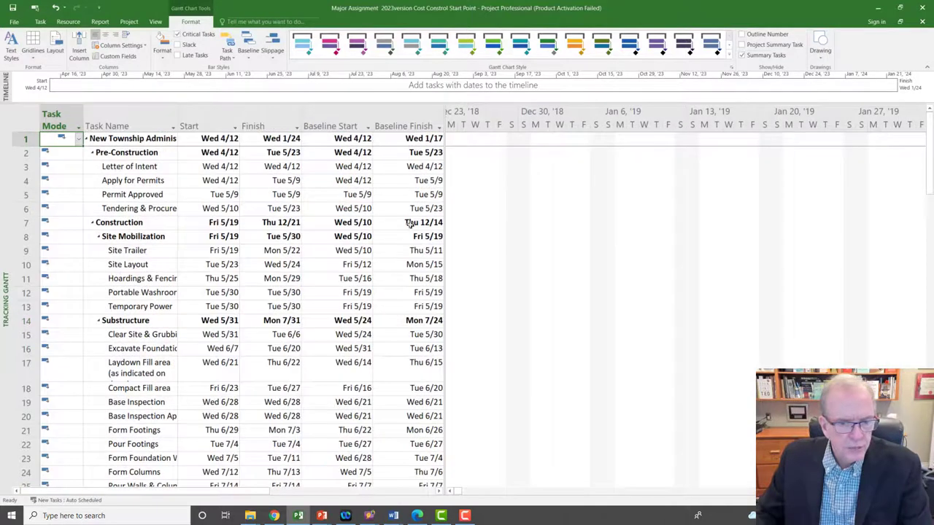
left_click_drag(443, 210, 554, 213)
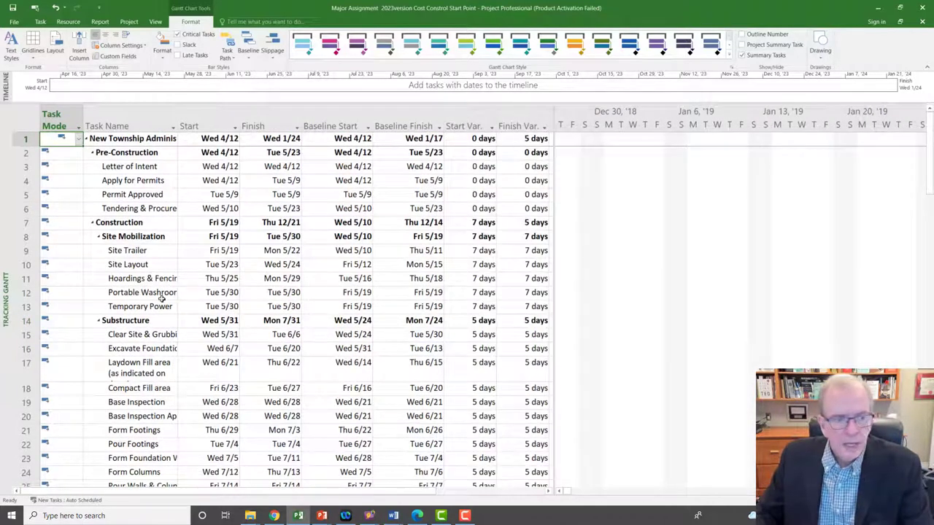
Bring the Hoardings & Fencing task's Gantt bars into view and check the project status date.
left_click(137, 278)
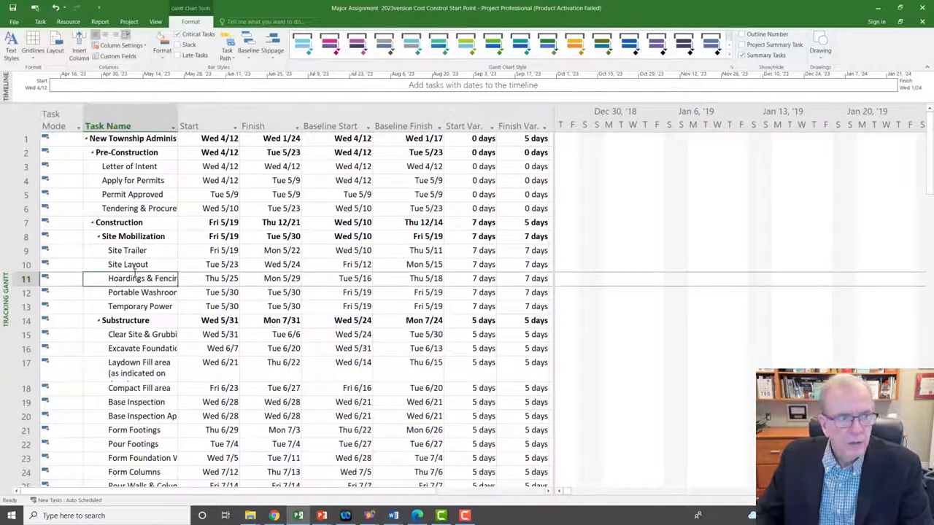
left_click(41, 22)
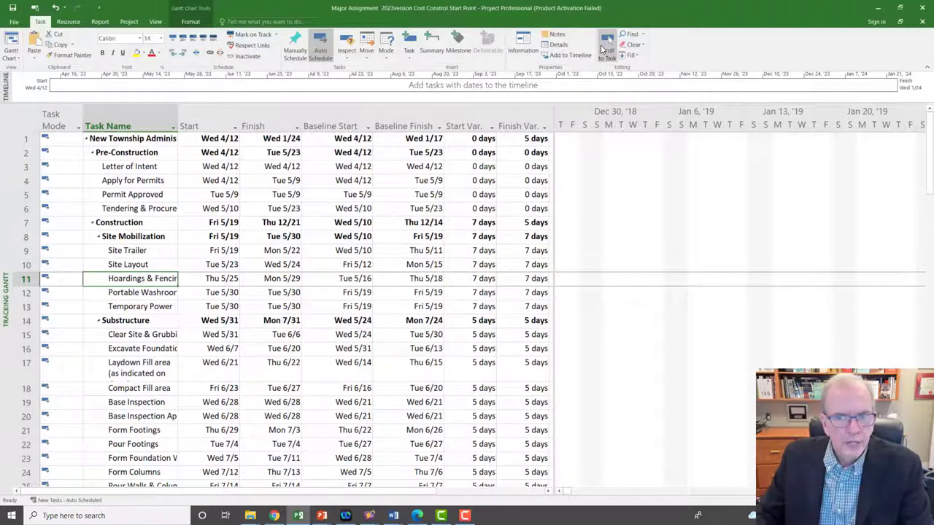
left_click(605, 49)
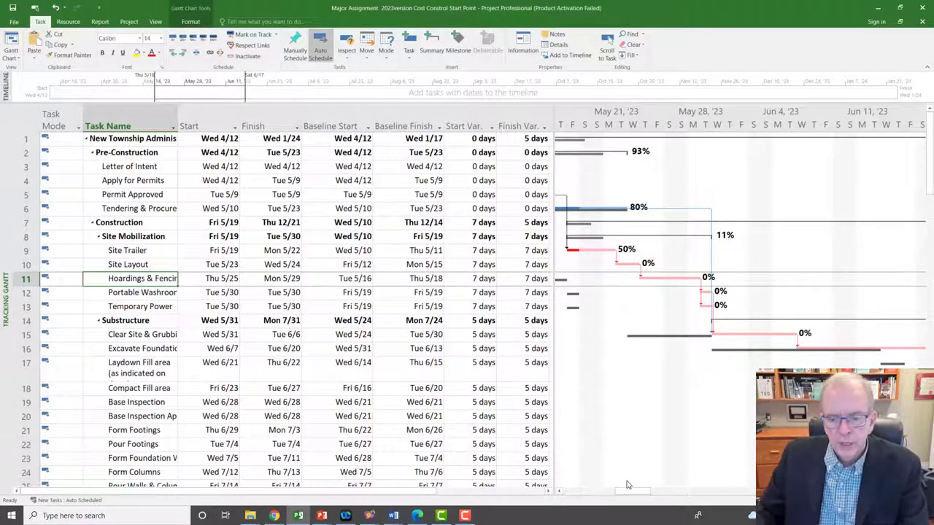
left_click_drag(636, 492, 619, 483)
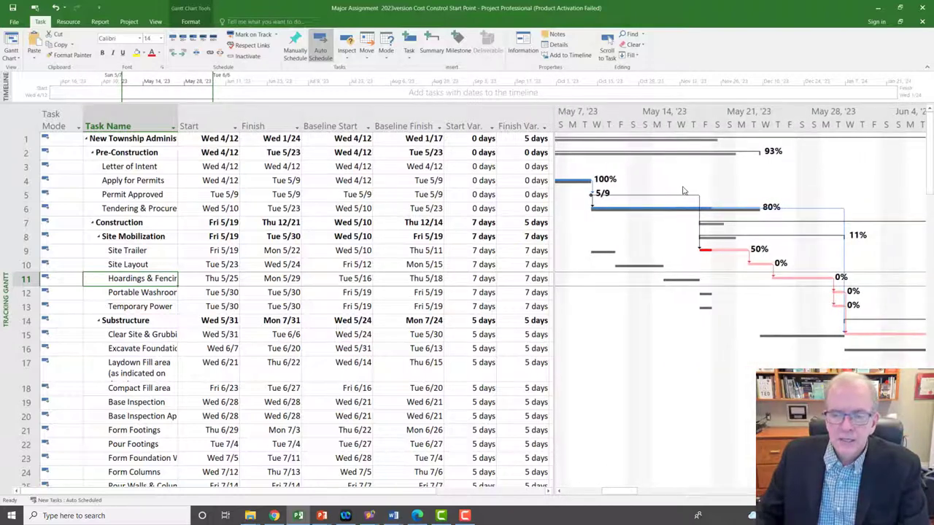
left_click(128, 21)
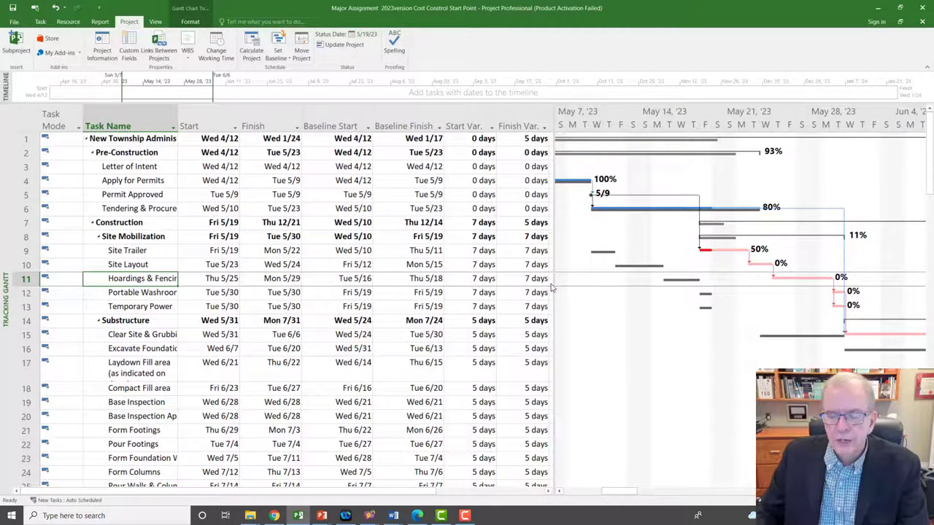
Format the Status Date gridline on the Tracking Gantt chart as a solid red line.
right_click(649, 340)
left_click(656, 348)
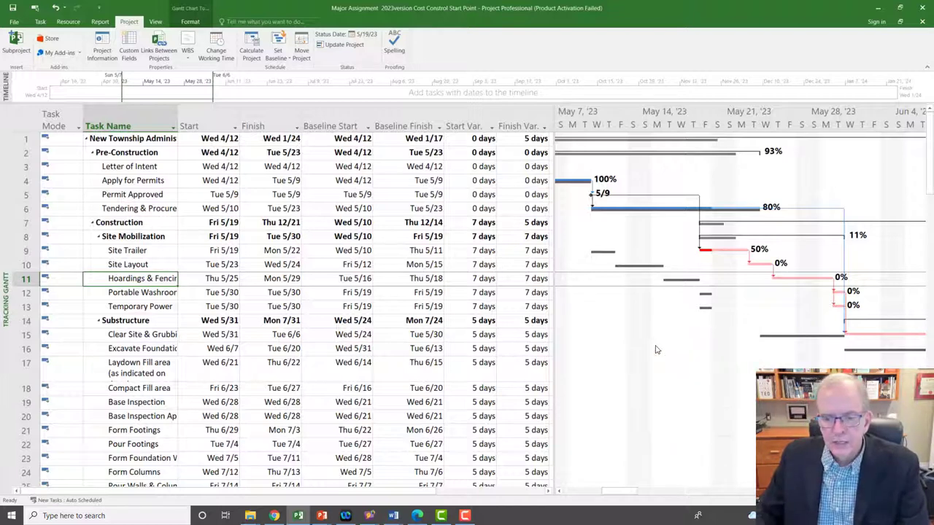
scroll(409, 263, "down", 1)
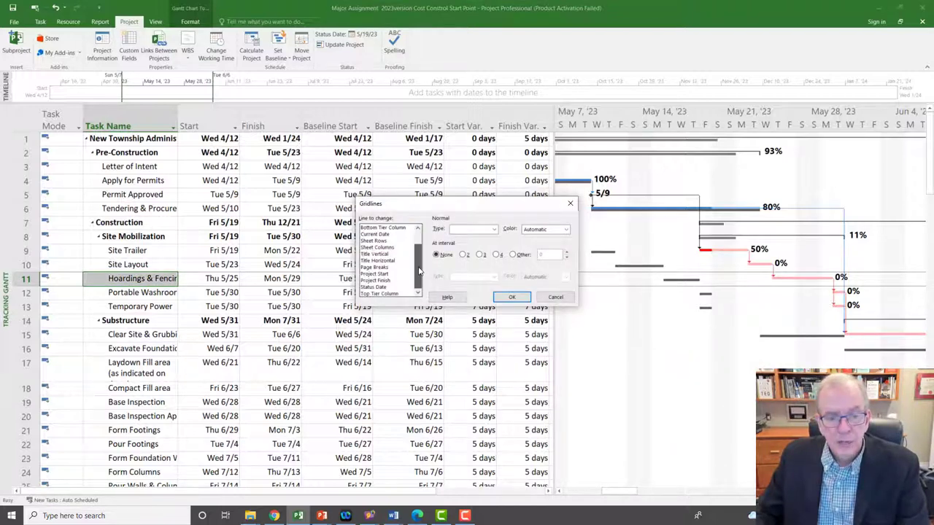
left_click(388, 287)
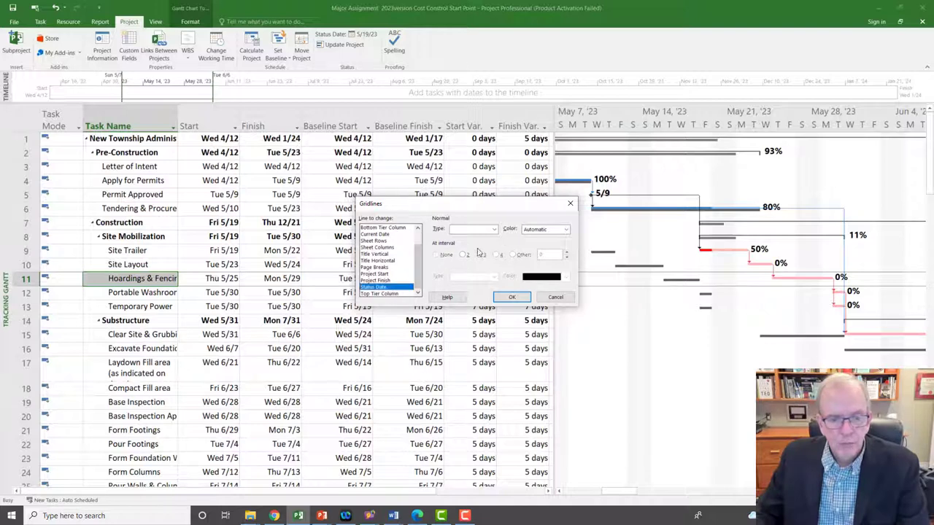
left_click(494, 229)
left_click(488, 253)
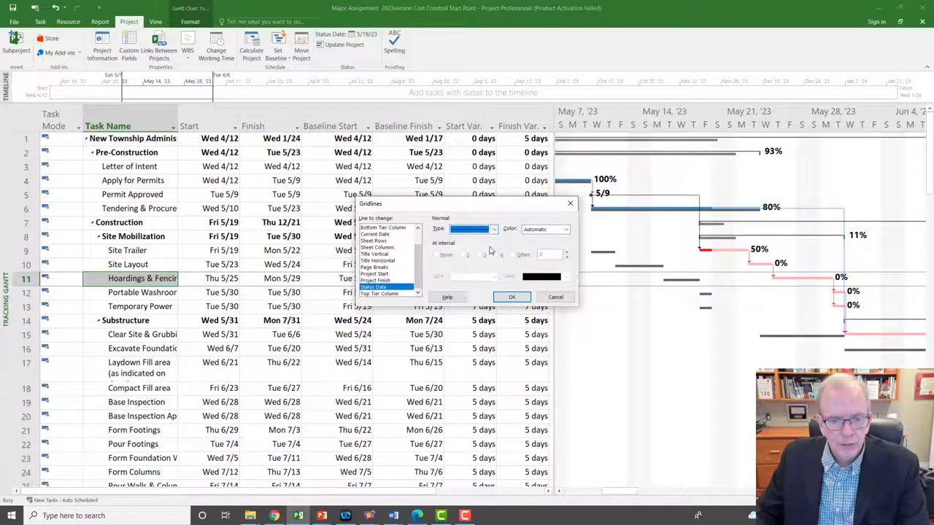
left_click(566, 229)
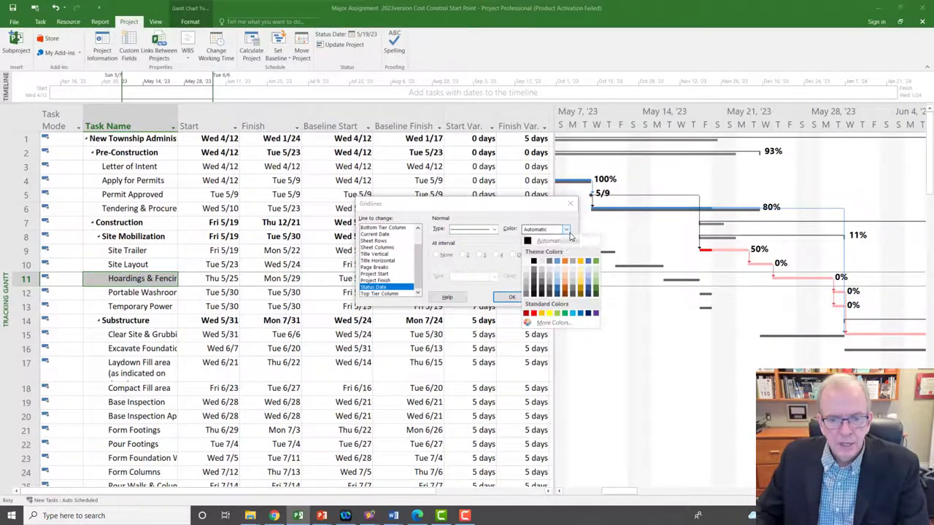
left_click(534, 314)
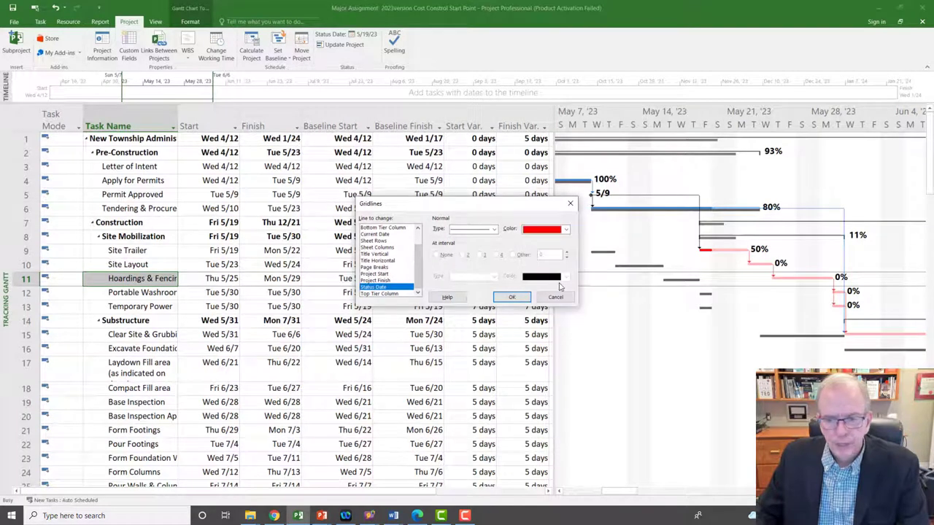
left_click(512, 297)
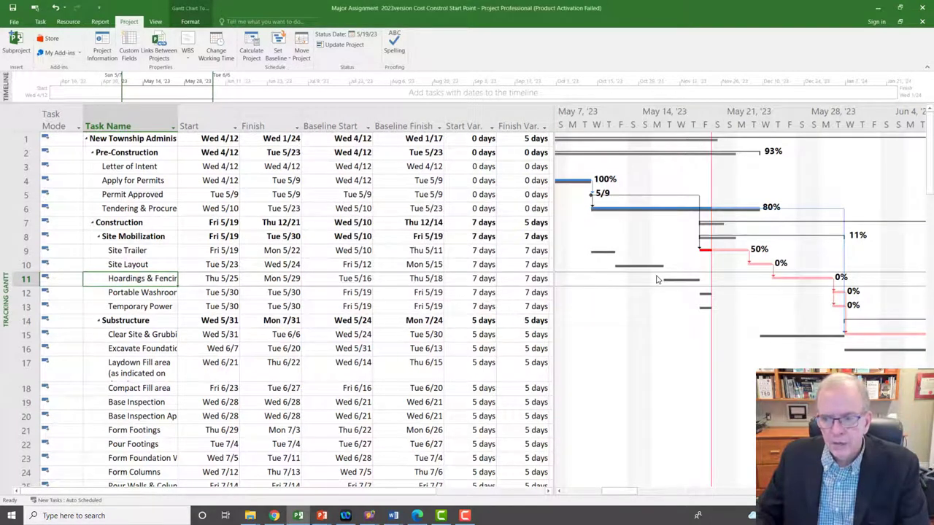
left_click_drag(623, 497, 637, 495)
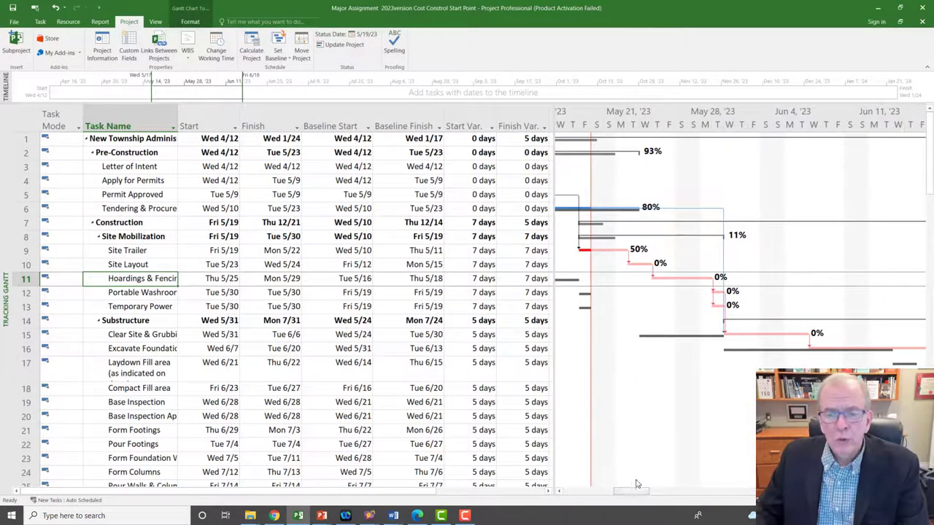
scroll(646, 453, "down", 1)
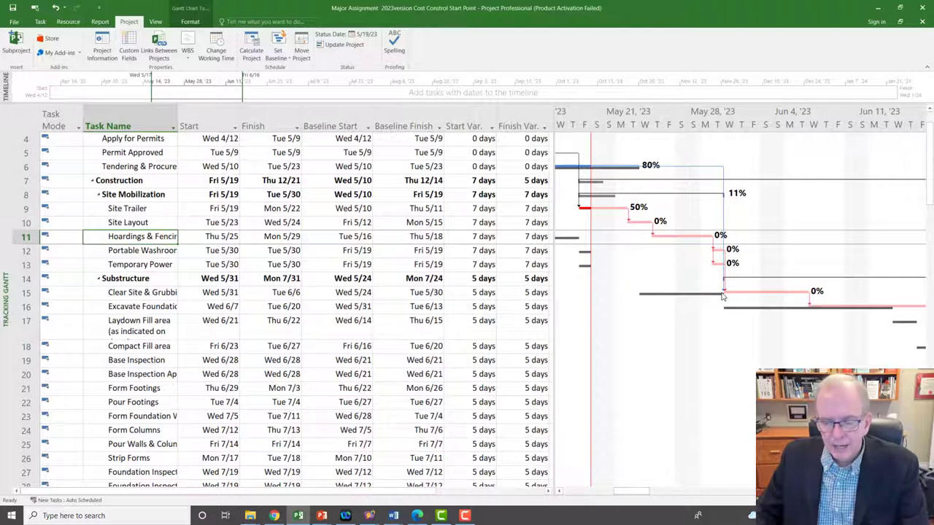
left_click_drag(624, 492, 624, 493)
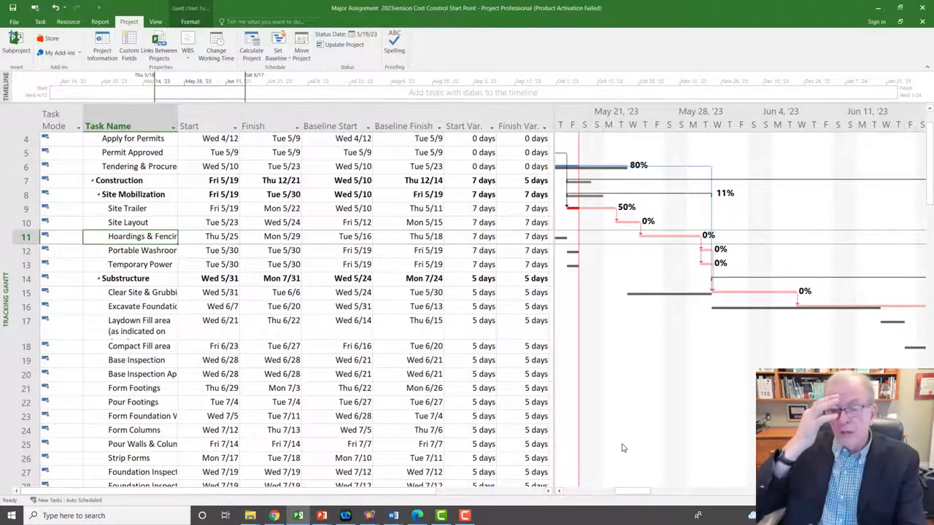
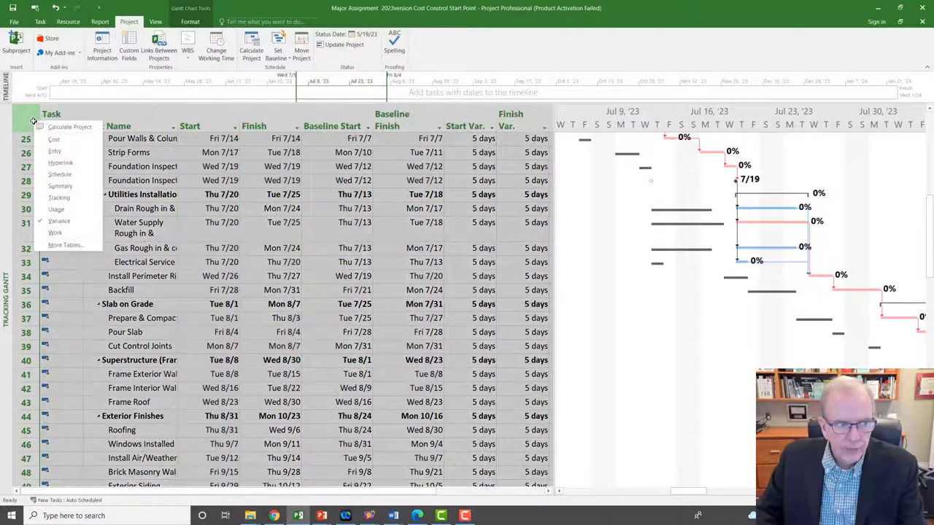
left_click(211, 112)
right_click(211, 111)
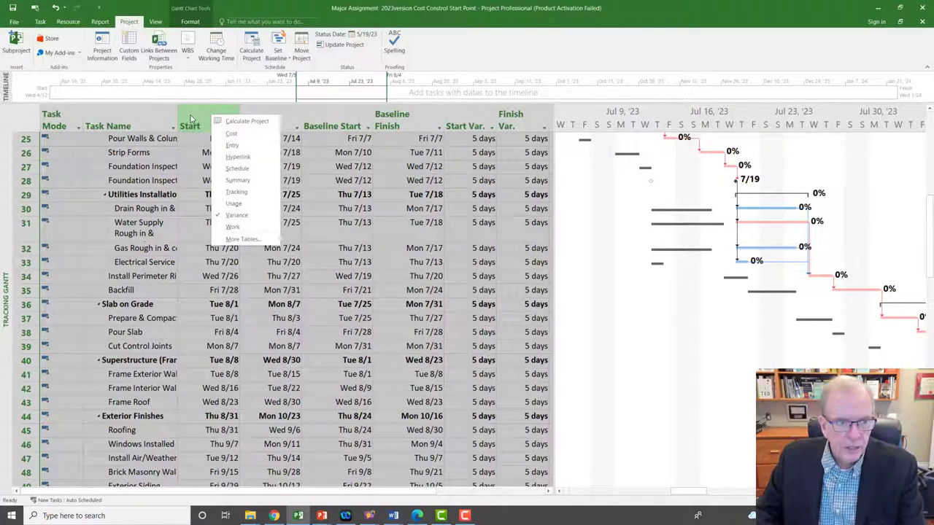
left_click(190, 111)
right_click(190, 111)
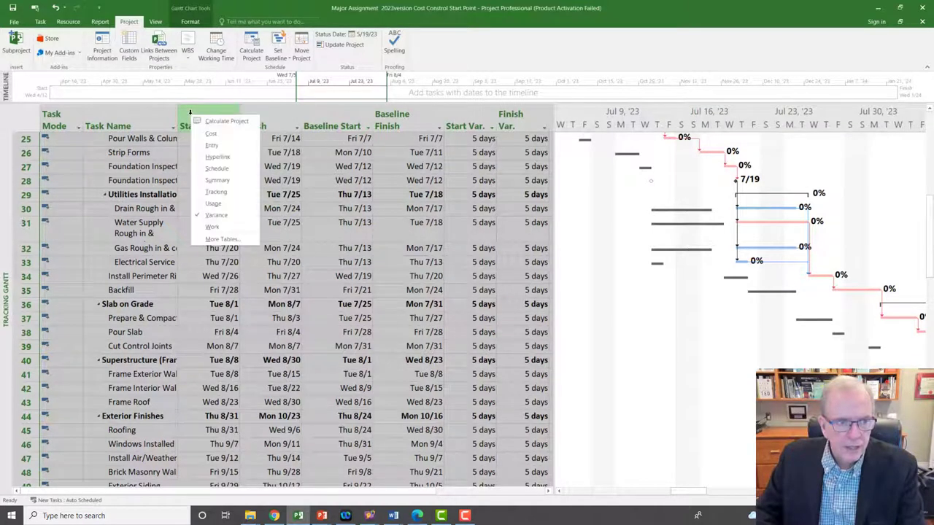
left_click(178, 162)
left_click(192, 152)
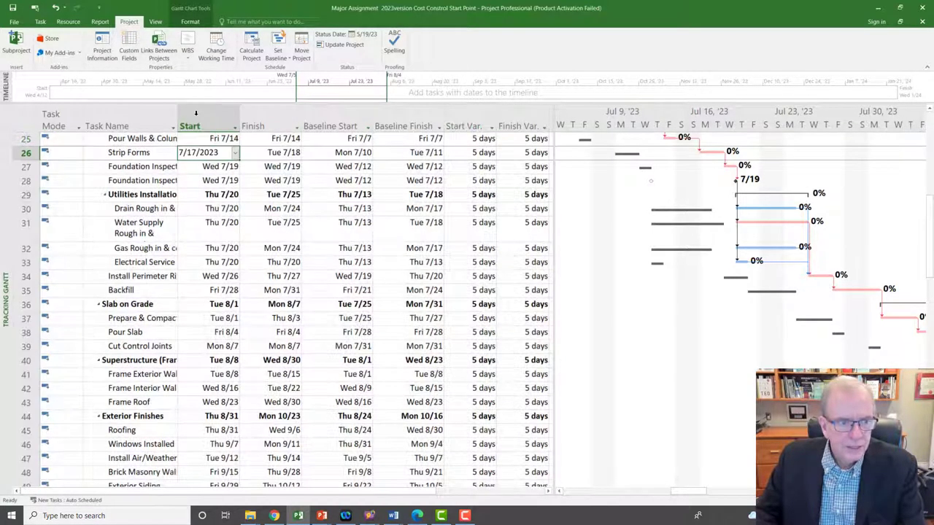
Insert a Duration column before the Start column in the Variance table.
left_click(196, 113)
right_click(197, 113)
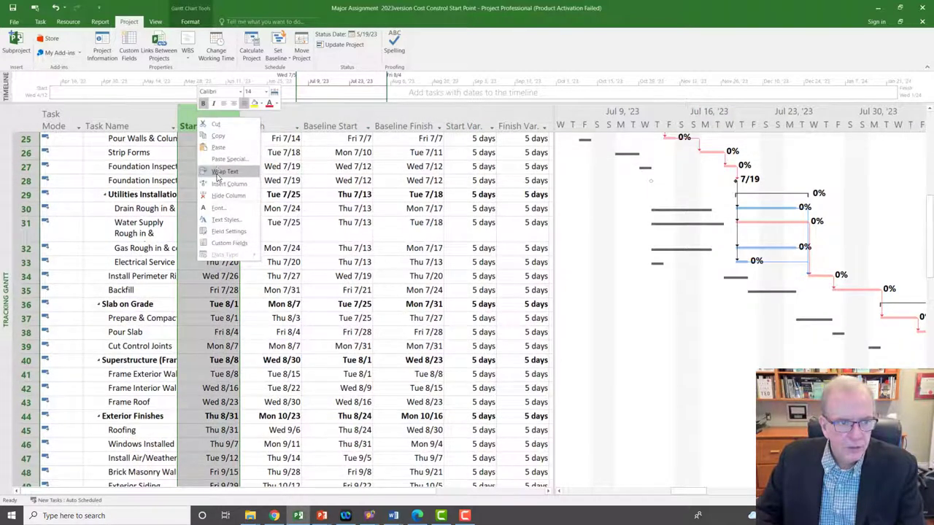
left_click(217, 184)
type("date1")
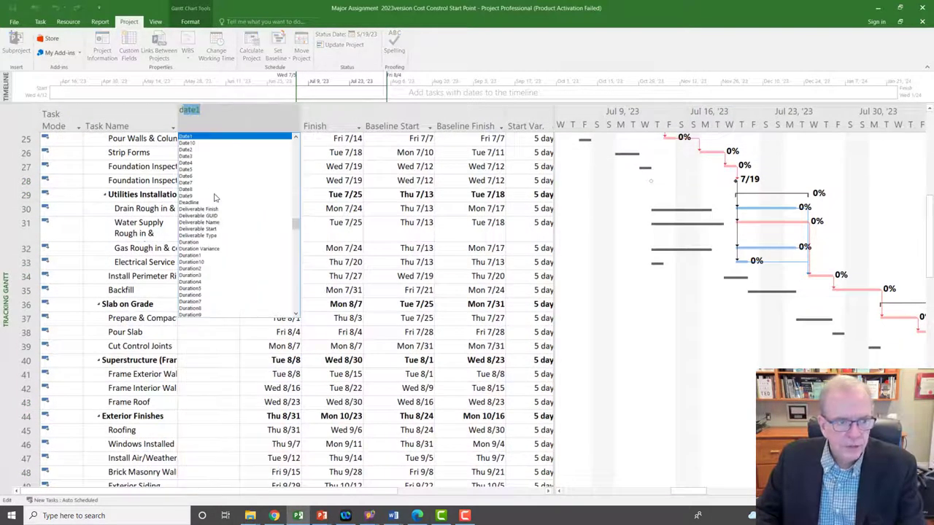
left_click(211, 243)
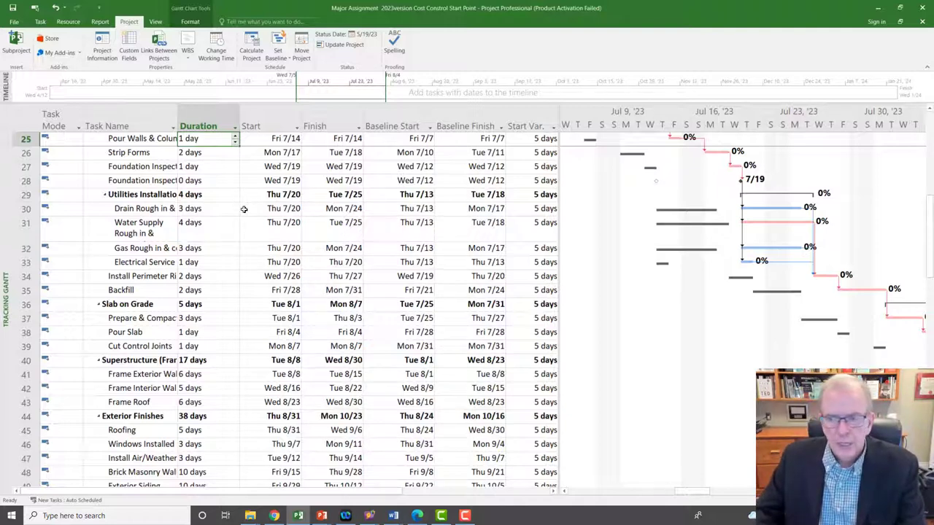
Try a 1-day duration on the Drain Rough in task with the table area widened to show Finish Variance, and undo the changes.
left_click(214, 212)
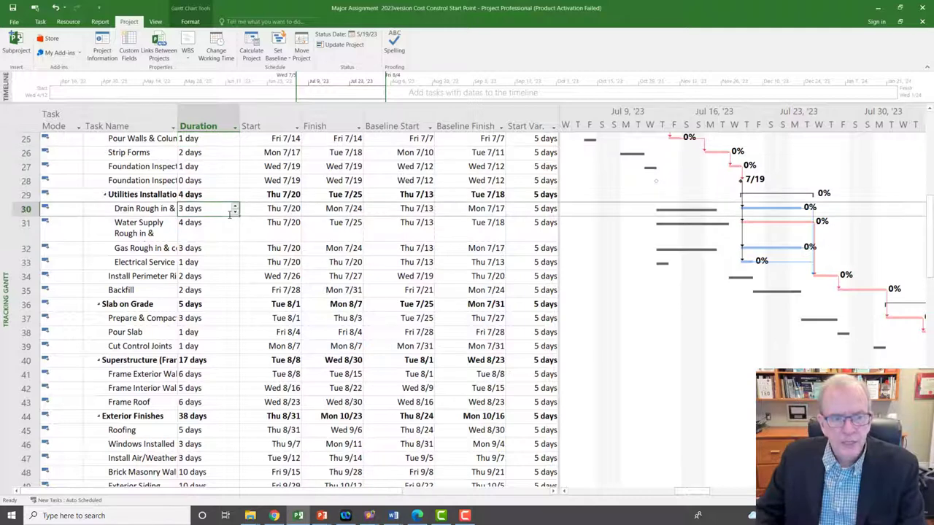
left_click(234, 213)
left_click(235, 213)
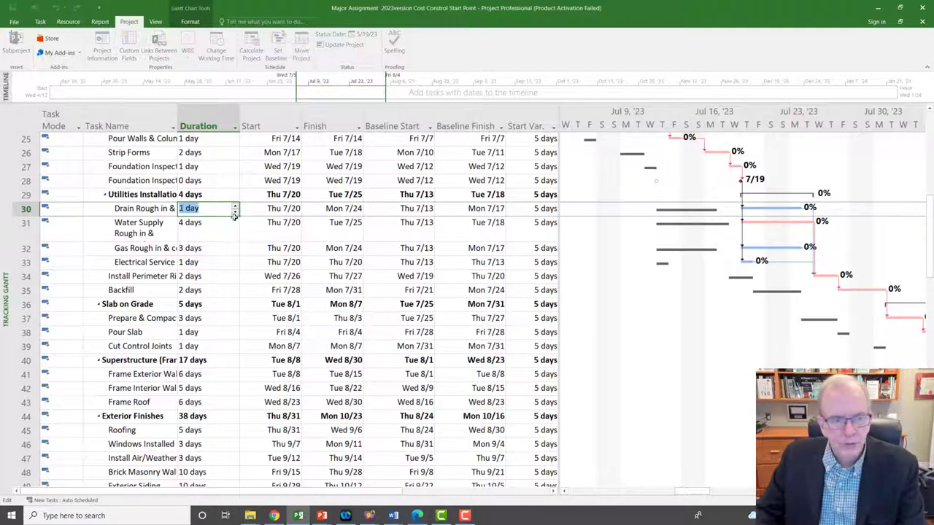
left_click(232, 227)
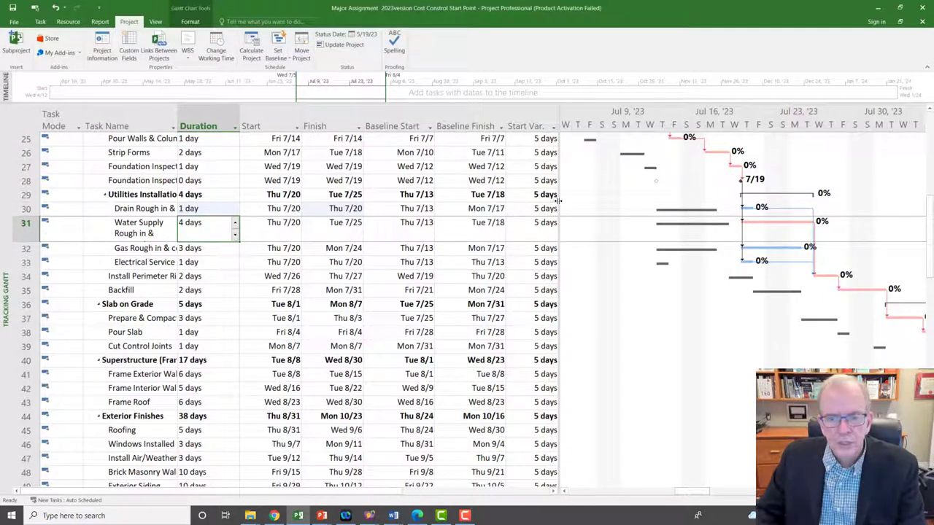
left_click_drag(559, 202, 622, 232)
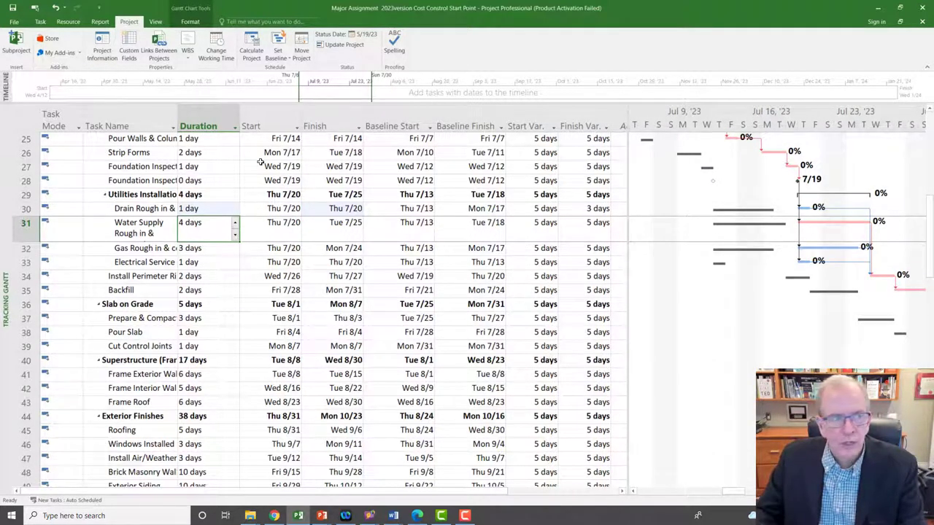
left_click(56, 9)
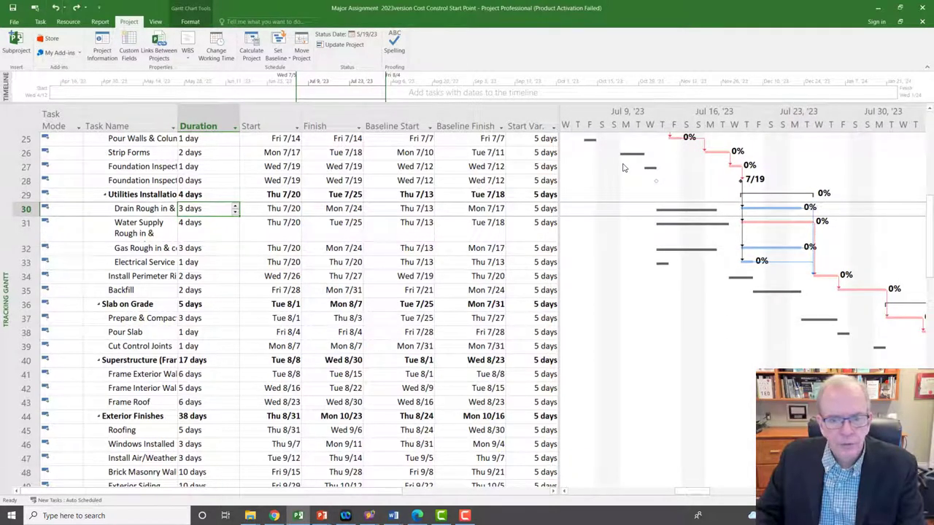
Widen the table area through the Finish Variance column.
left_click_drag(559, 169, 617, 195)
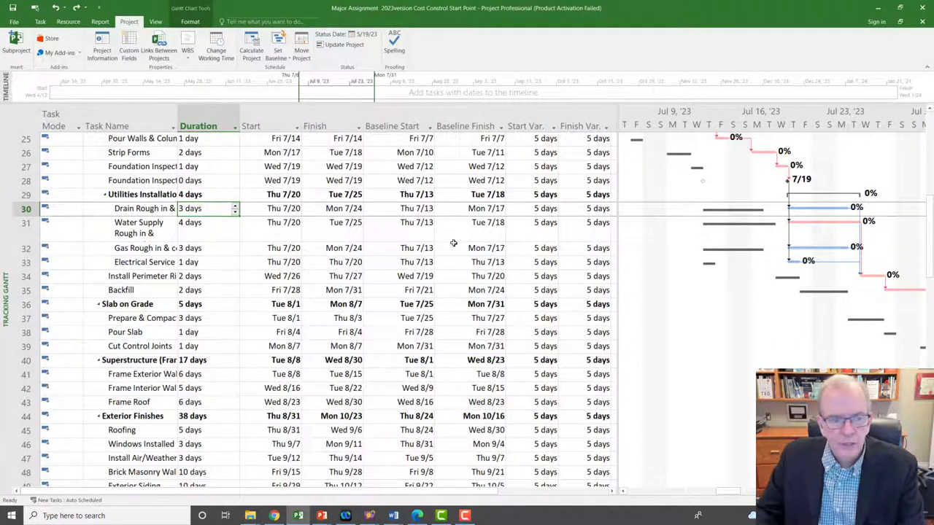
Set the duration of the critical Water Supply Rough in task to 3 days.
left_click(233, 233)
left_click(234, 235)
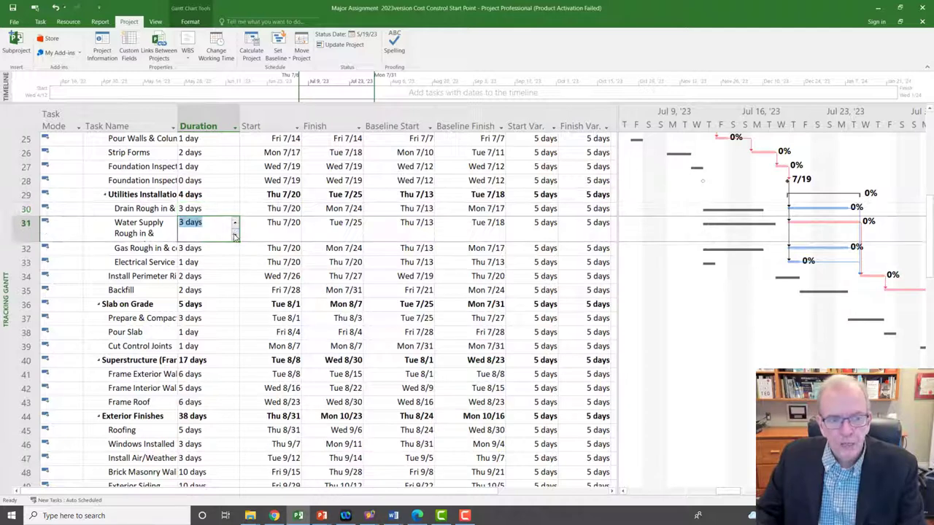
left_click(213, 252)
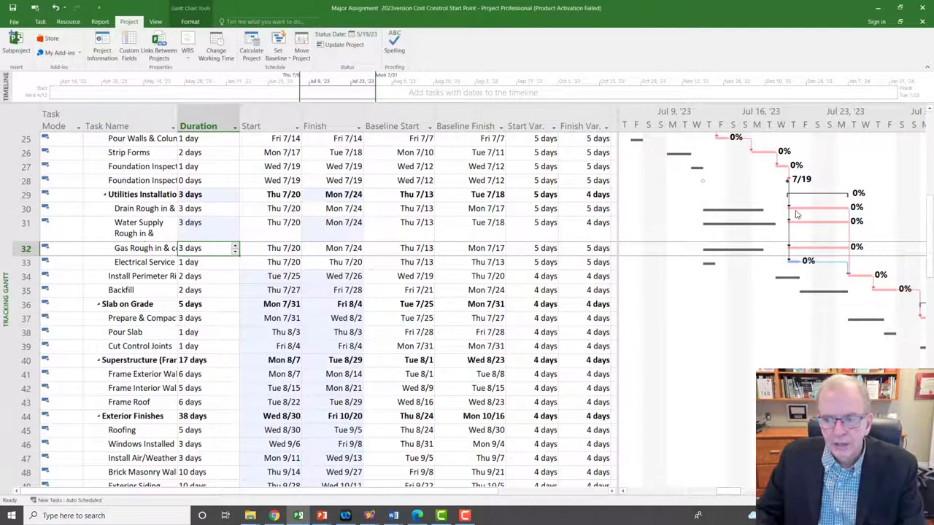
Shorten the Water Supply Rough in task's duration further to 2 days.
left_click(207, 229)
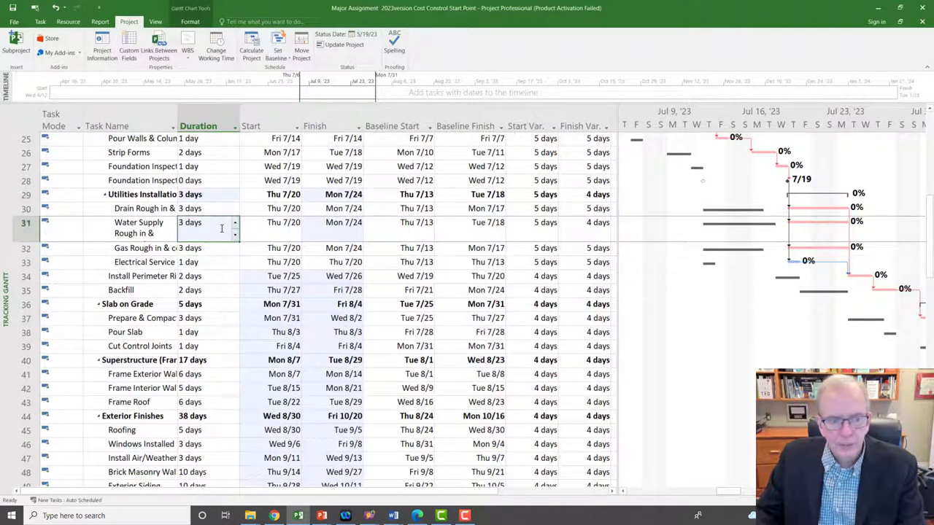
left_click(234, 235)
left_click(218, 249)
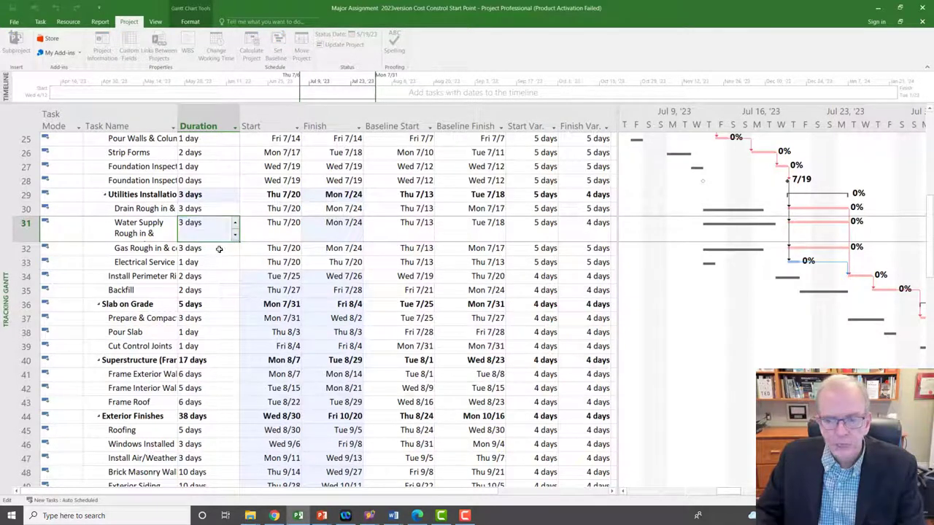
left_click(215, 232)
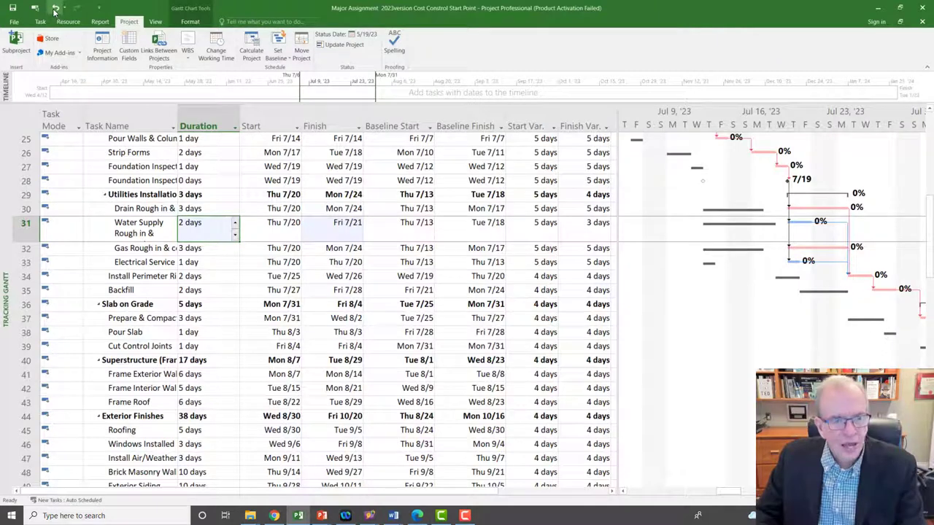
Undo both duration changes made to the Water Supply Rough in task.
left_click(55, 9)
left_click(55, 9)
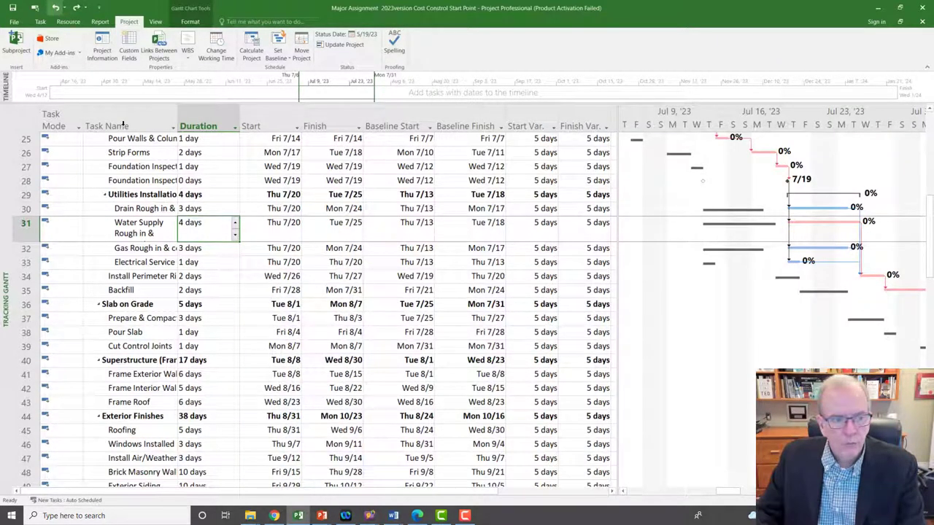
scroll(271, 257, "up", 3)
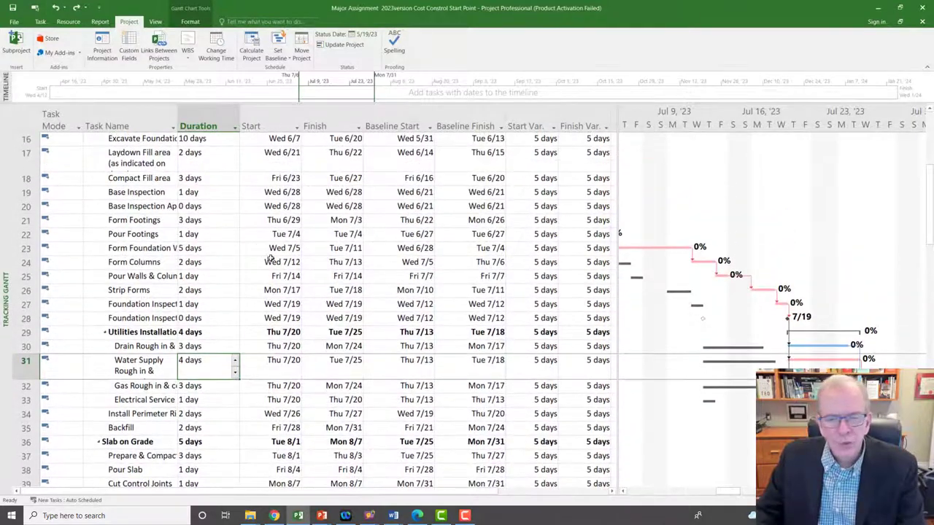
Examine the critical Site Mobilization tasks and their links around the status date for chances to recover time.
scroll(271, 257, "up", 4)
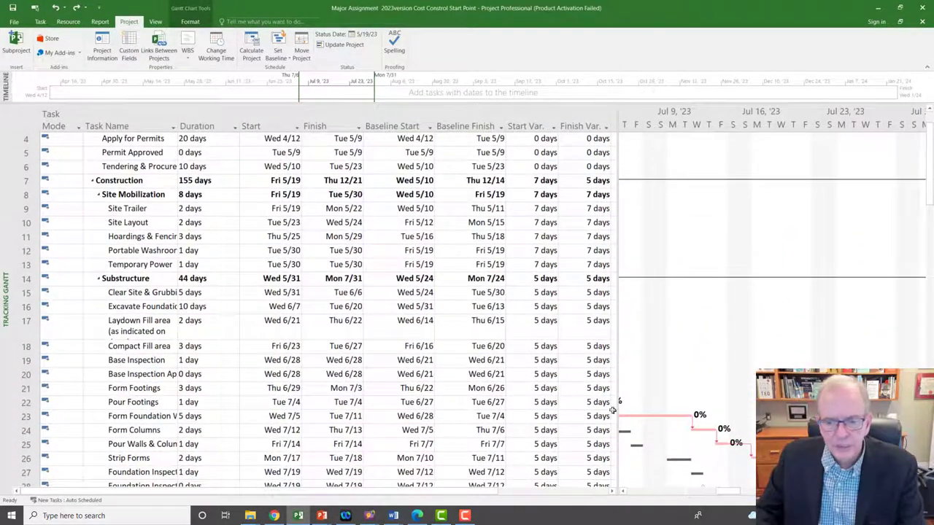
left_click_drag(617, 373, 613, 453)
left_click(621, 493)
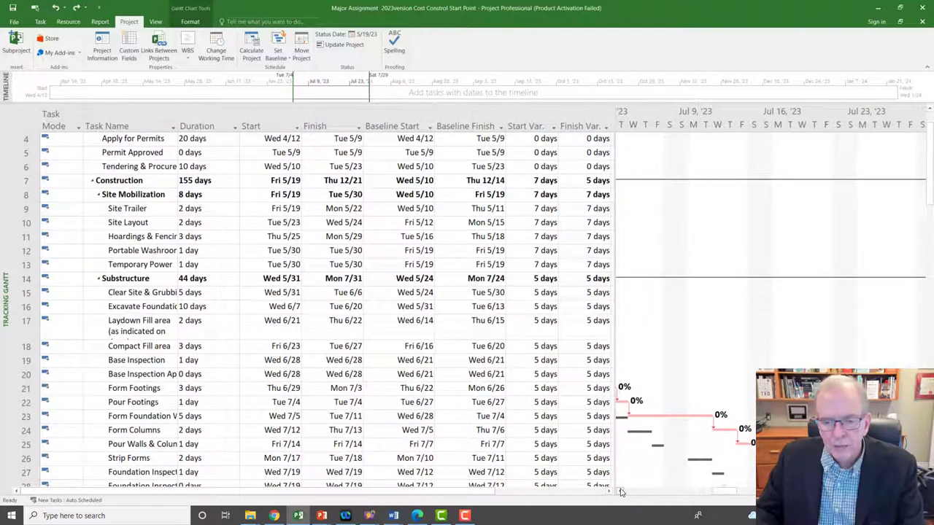
left_click_drag(621, 493, 621, 493)
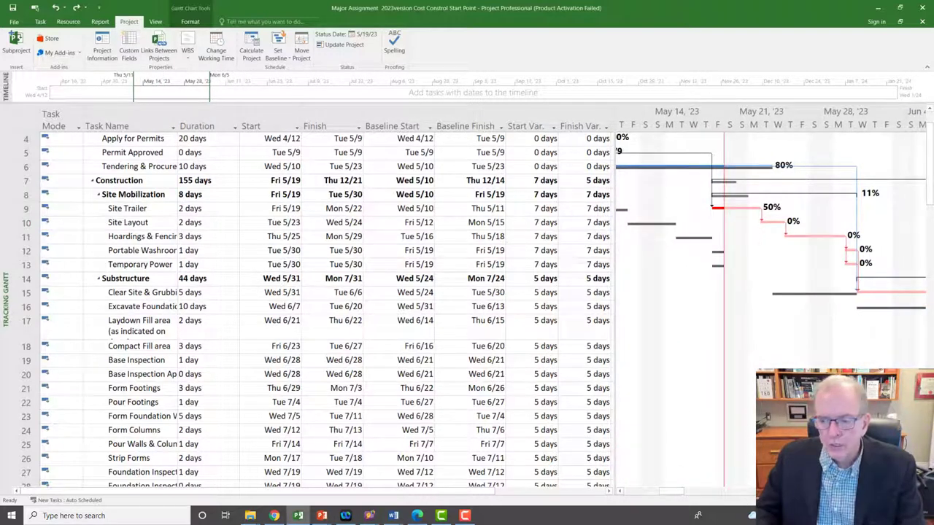
scroll(766, 306, "right", 5)
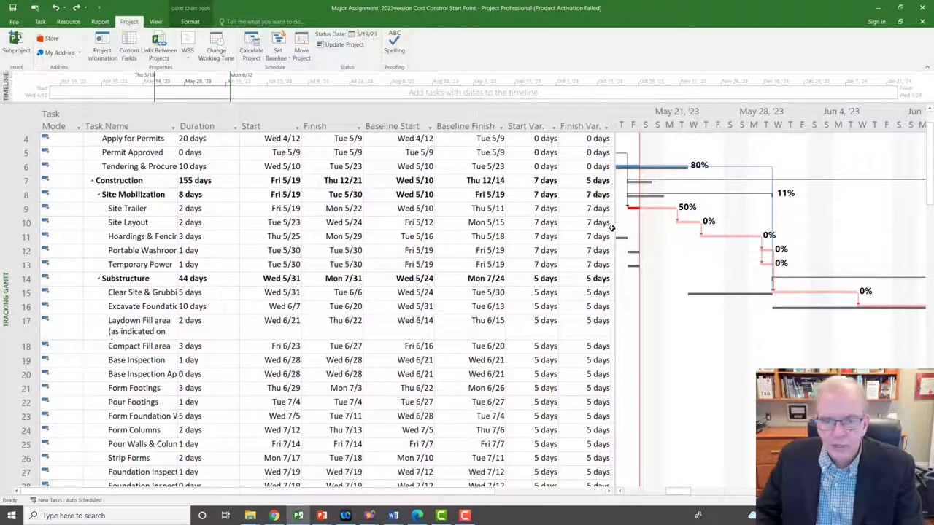
left_click(188, 211)
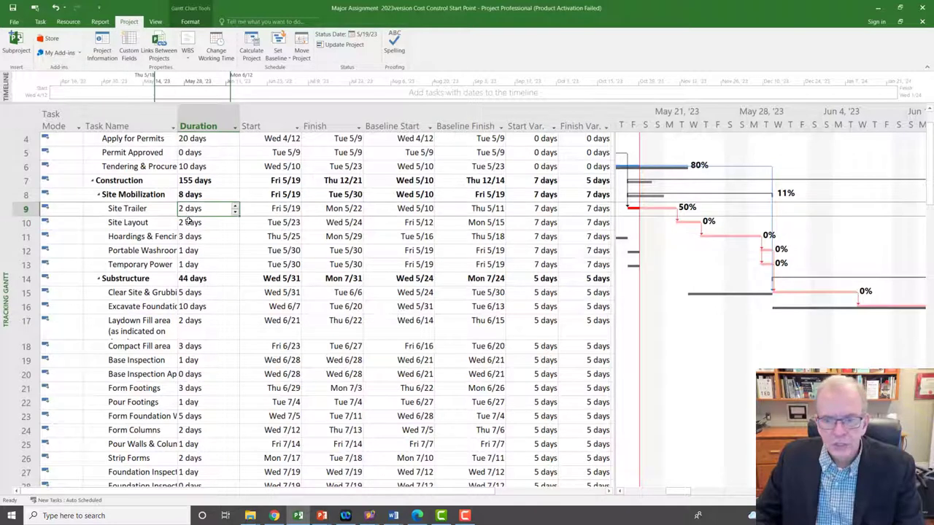
left_click(157, 237)
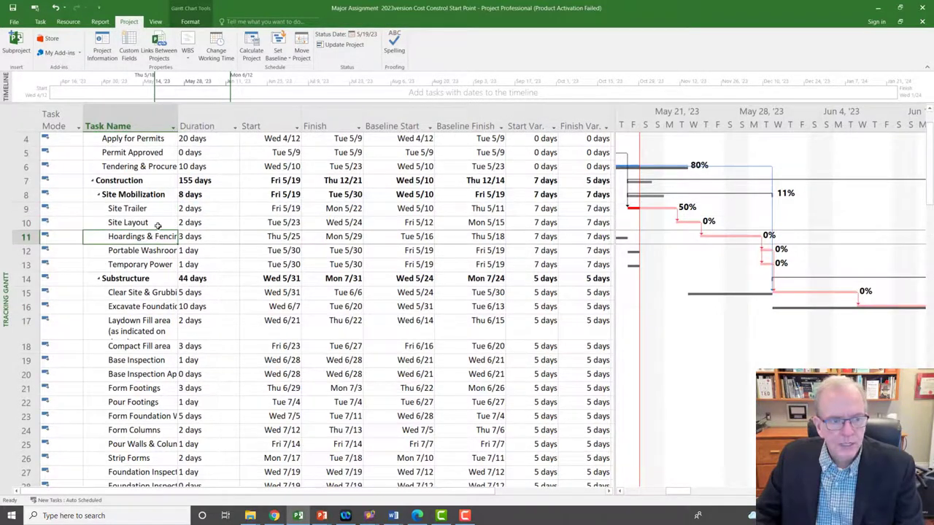
left_click(156, 223)
left_click(156, 236)
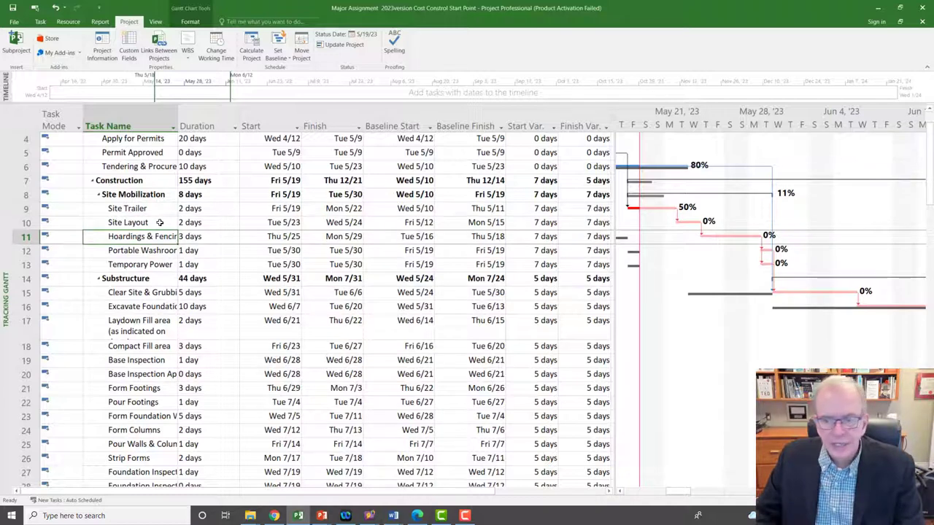
left_click(204, 252)
left_click(200, 268)
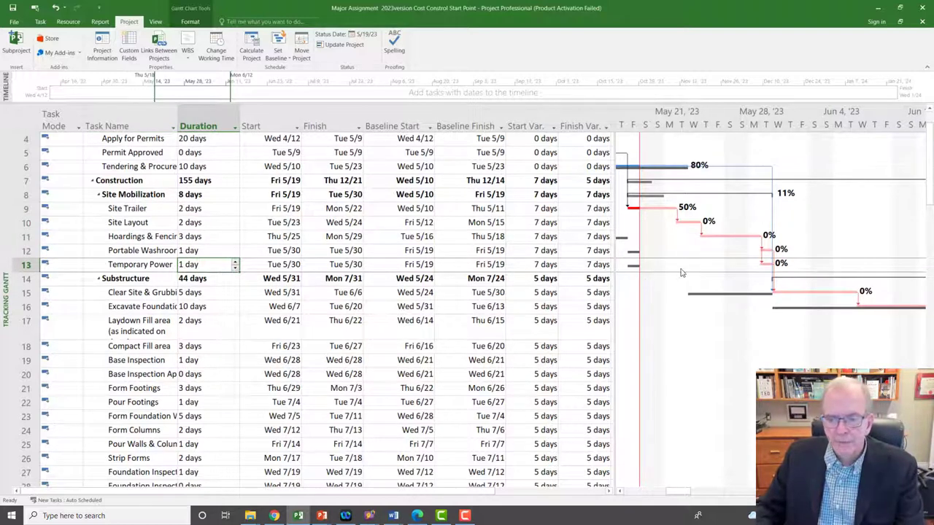
Set the lag of the finish-to-start link from Site Layout to Hoardings & Fencing & Signage to -1 day.
left_click(160, 239)
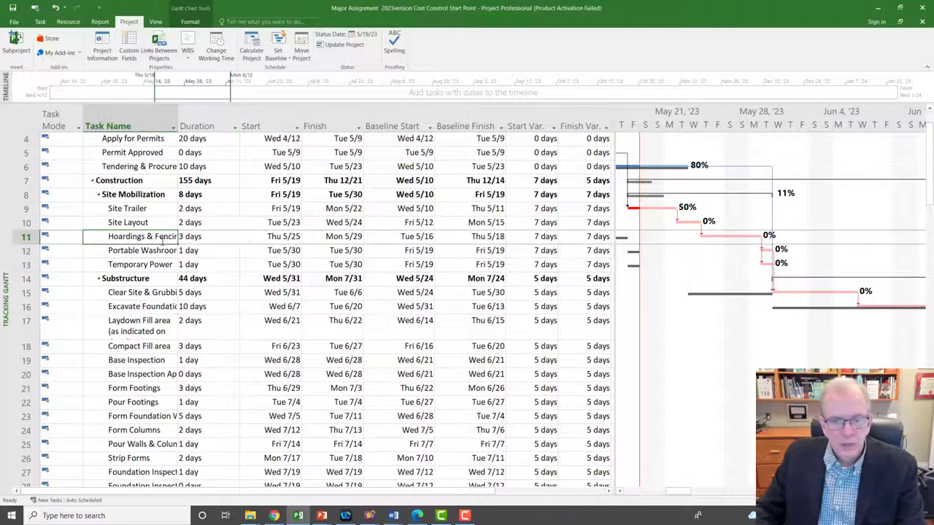
double_click(702, 231)
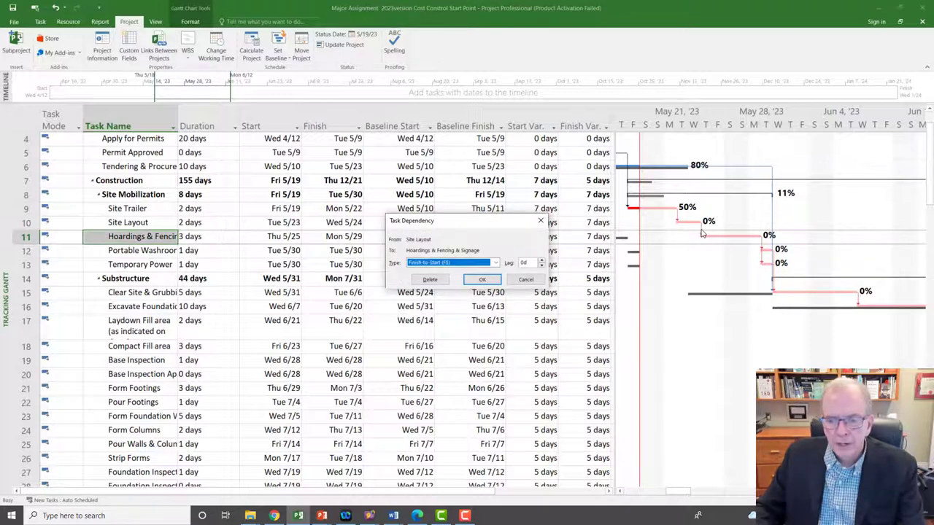
left_click_drag(470, 229, 472, 106)
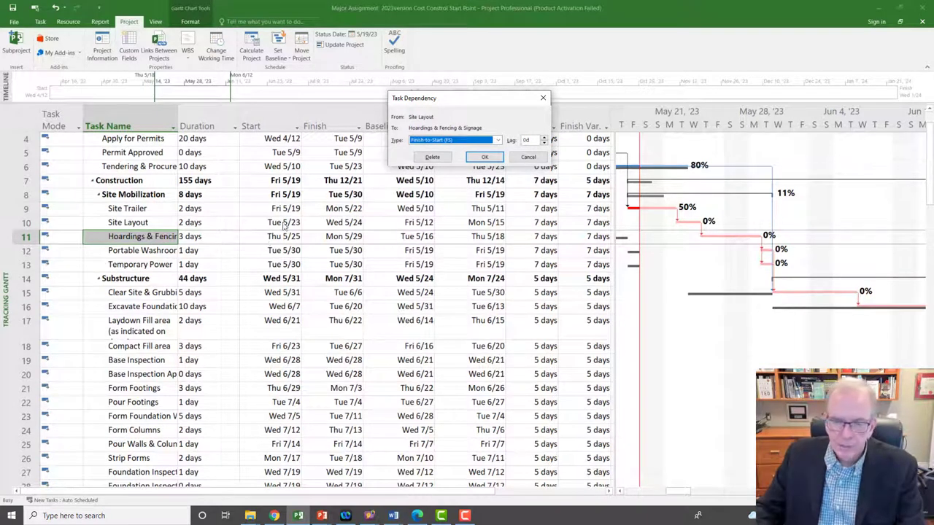
left_click(543, 145)
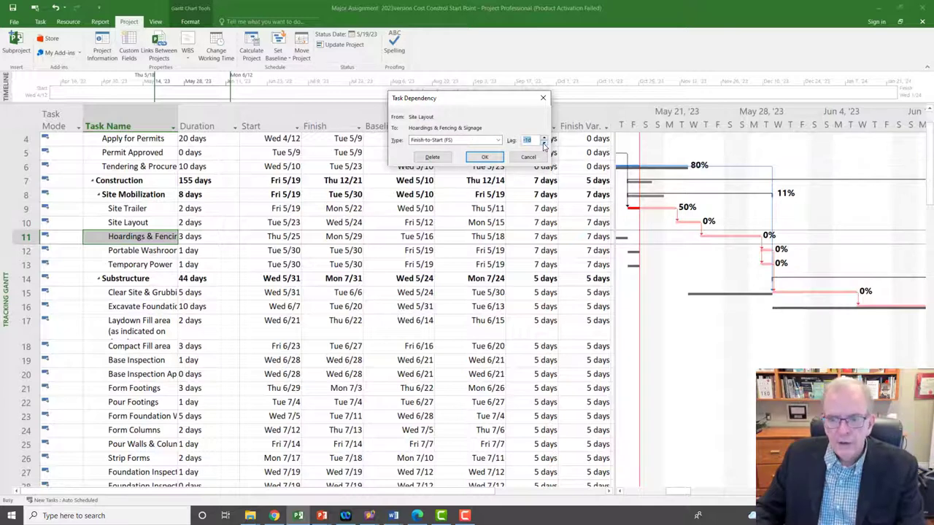
left_click(485, 158)
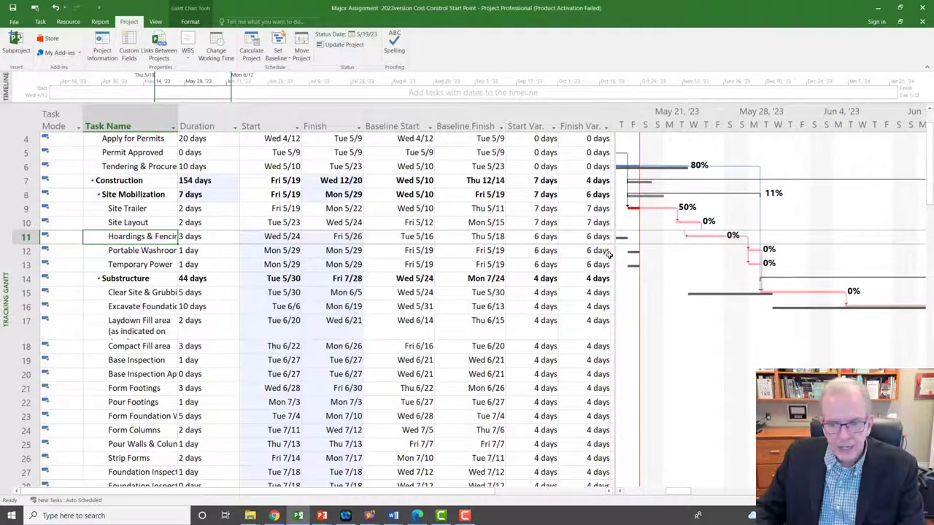
Add the note "Starting 1 day before site layout finishes, verify with labourers" to the Hoardings & Fencing & Signage task.
double_click(146, 240)
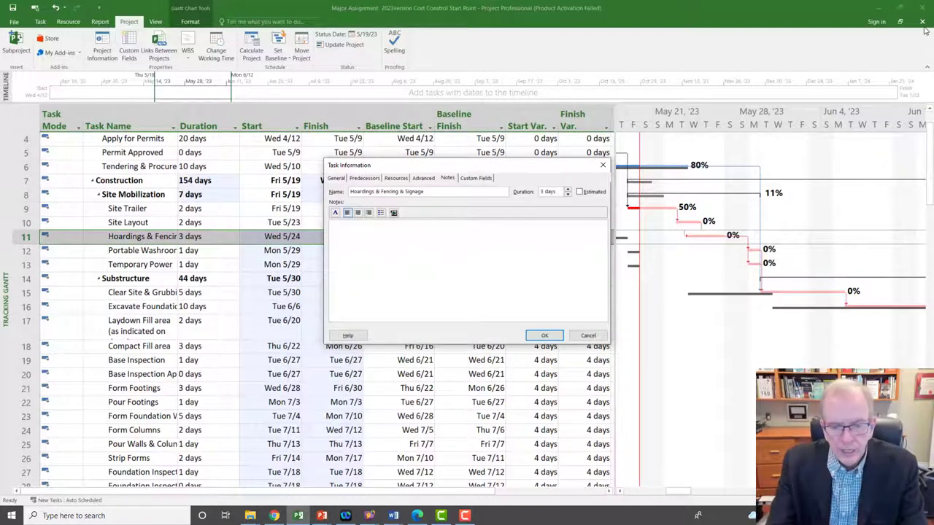
type("Starting")
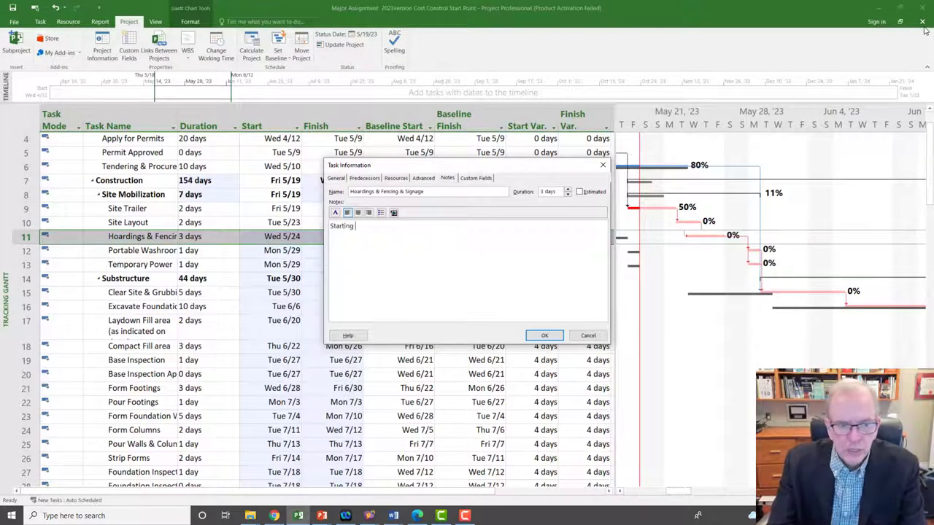
type(" 1 day")
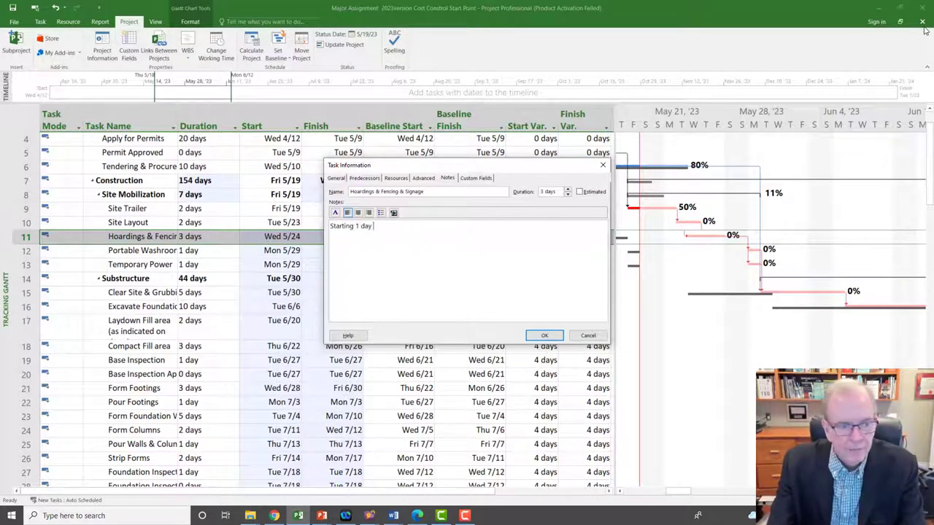
type(" before ")
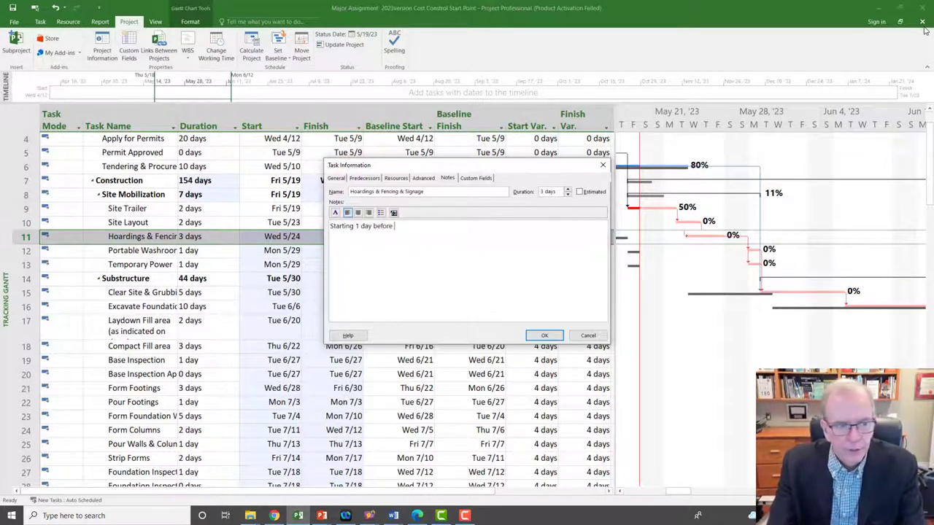
type("site la")
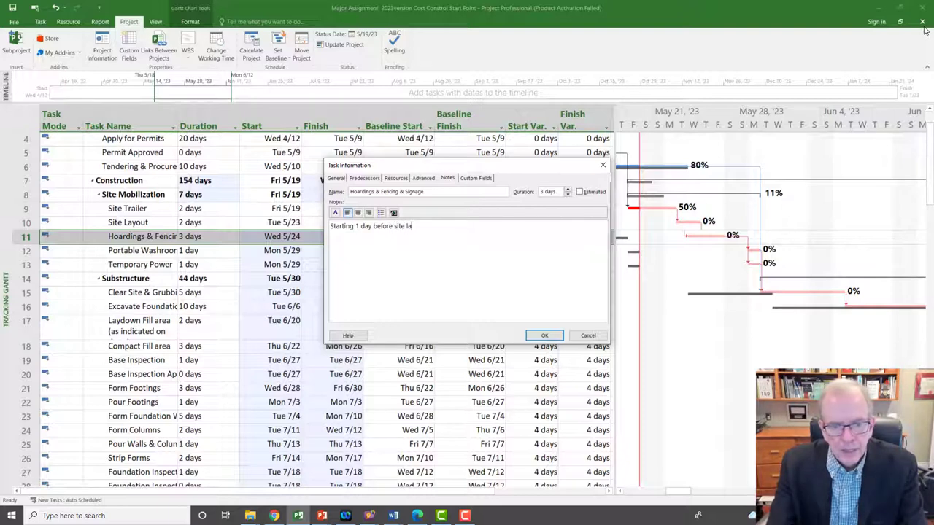
type("yout finish")
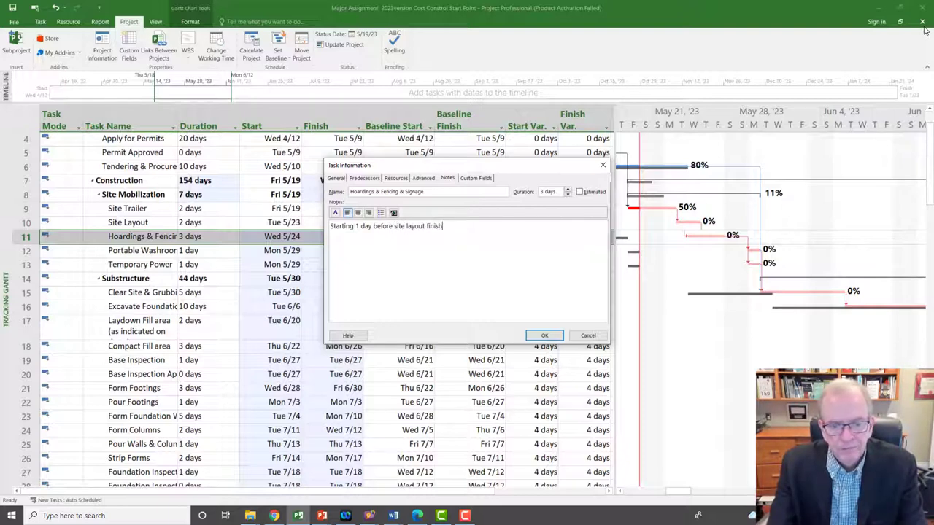
type("es, verify wit")
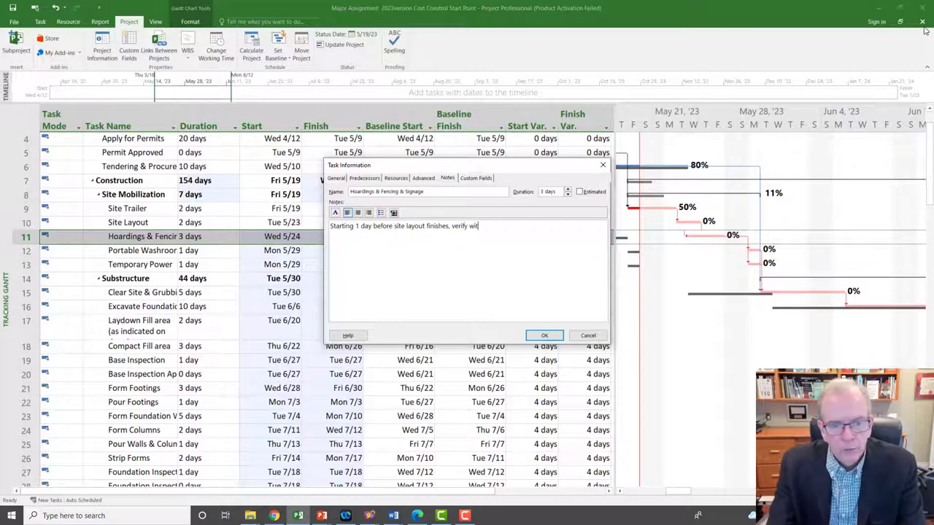
type("h labourers")
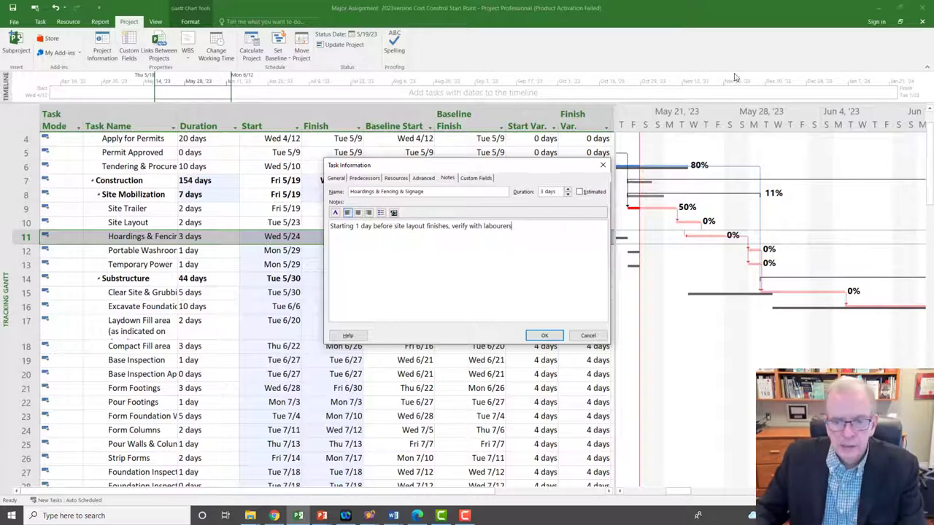
left_click(540, 334)
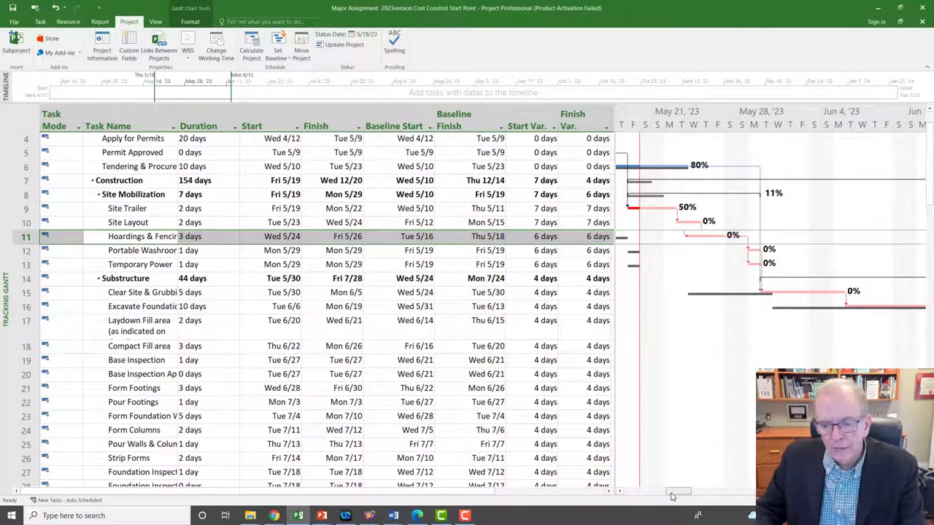
Give the finish-to-start link from Clear Site & Grubbing to Excavate Foundation a lag of -2 days.
left_click_drag(673, 497, 683, 496)
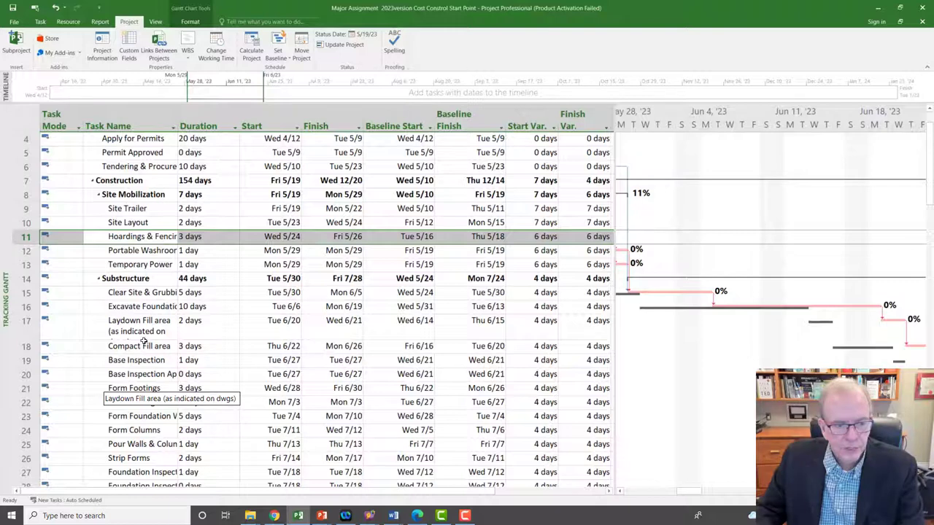
left_click(158, 310)
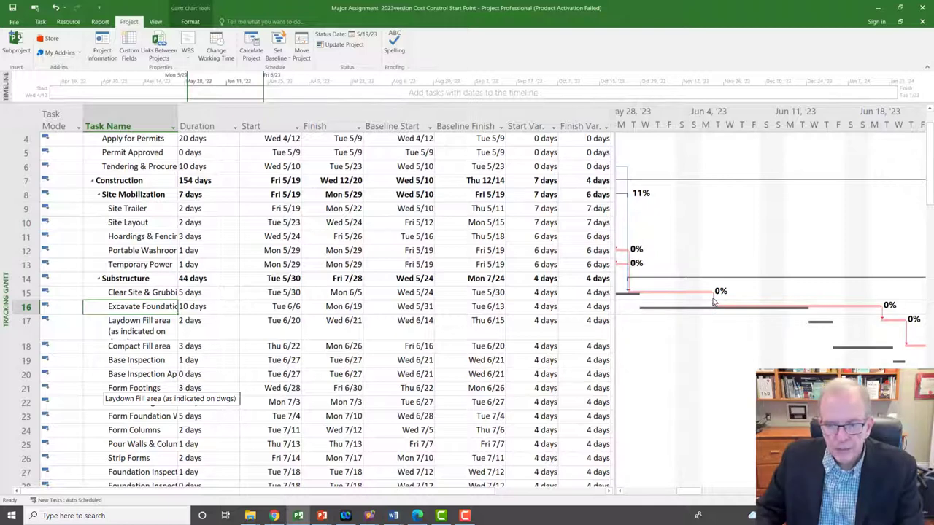
double_click(715, 301)
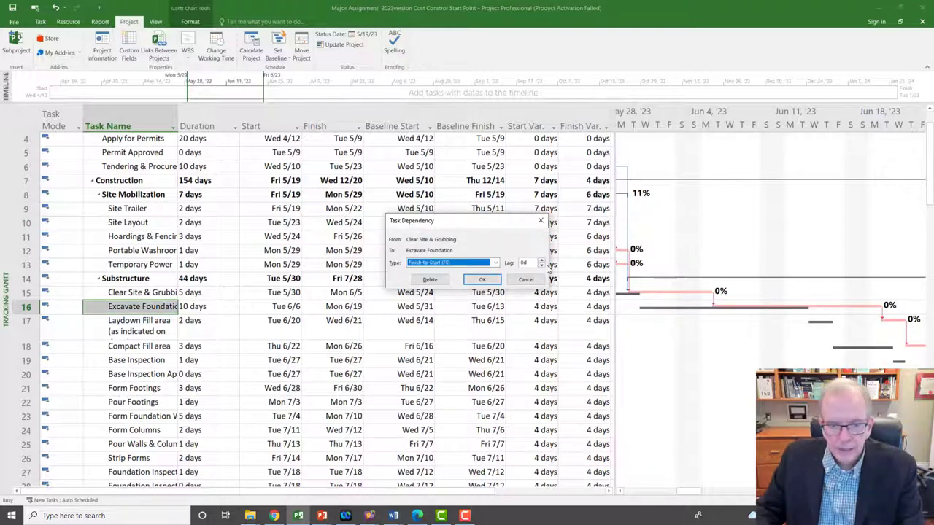
left_click(483, 281)
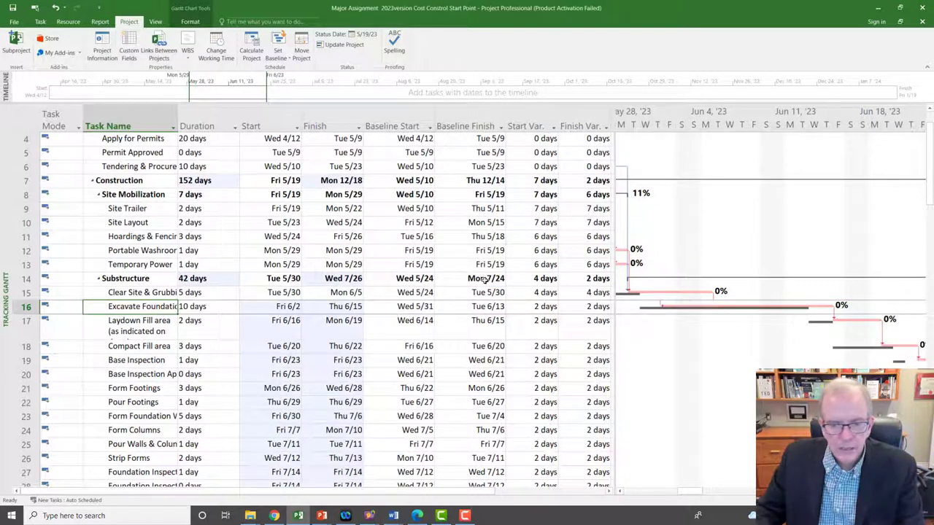
right_click(485, 281)
key("Escape")
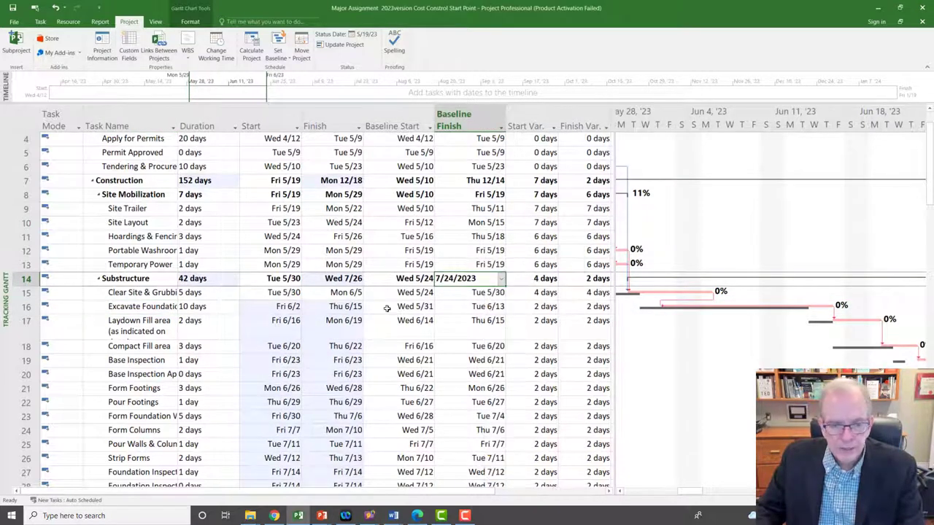
Check the Excavate Foundation task's notes without adding any, and review the chart bars of the overlapped and following tasks.
double_click(147, 311)
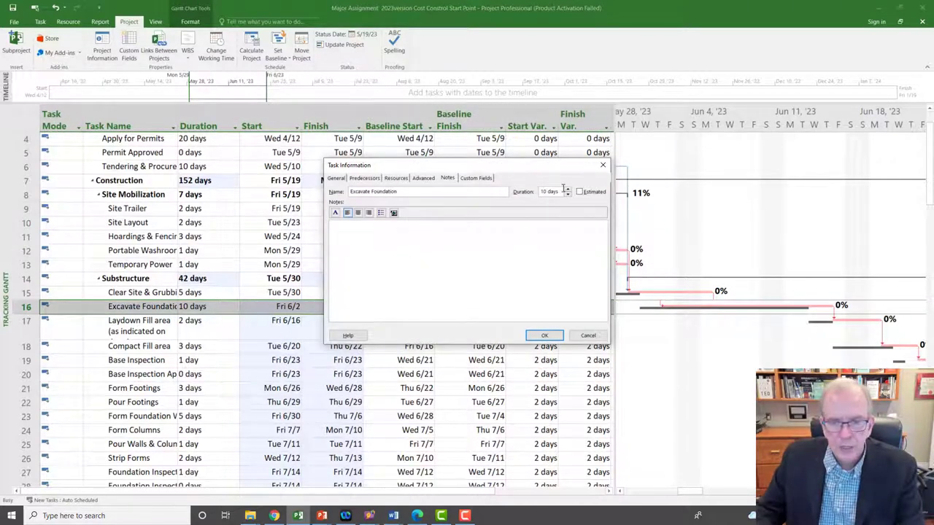
left_click(603, 165)
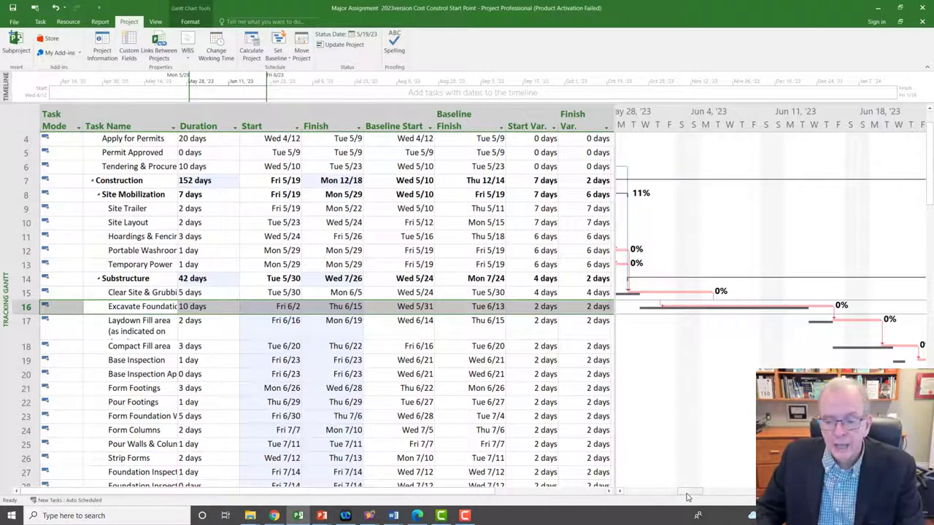
left_click_drag(686, 497, 675, 496)
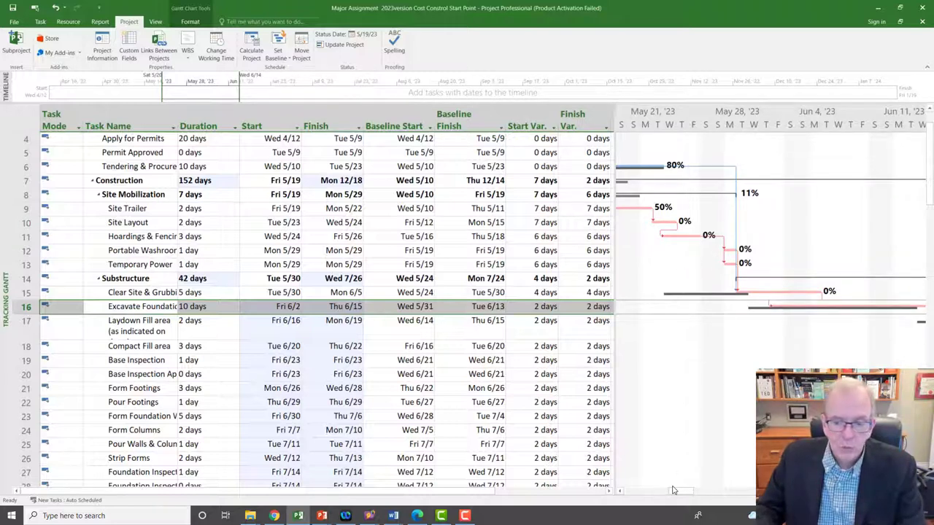
left_click_drag(676, 496, 692, 498)
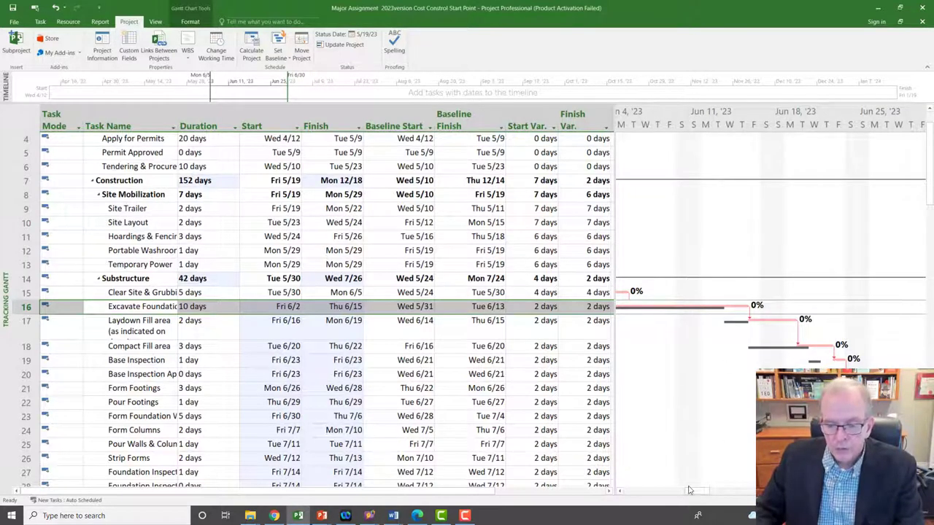
left_click_drag(690, 493, 694, 495)
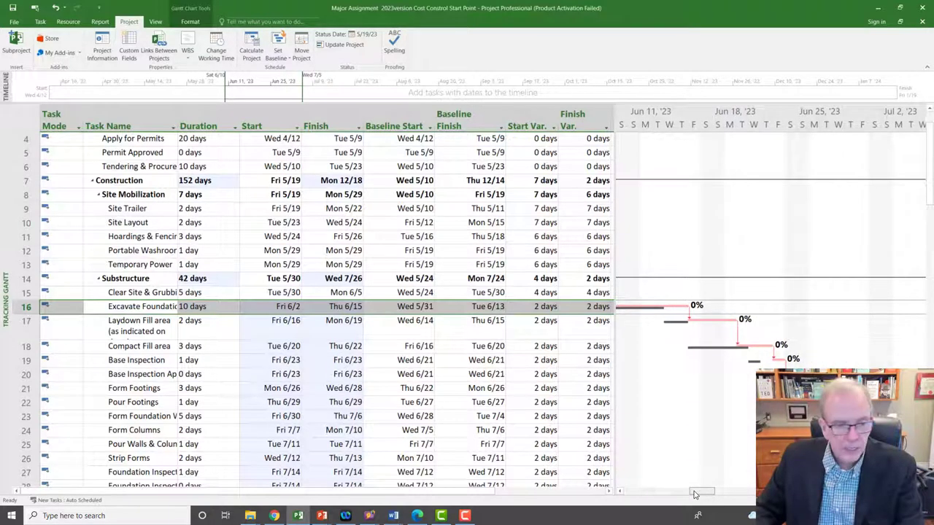
Widen the Task Name column to show the full names of the Substructure tasks.
scroll(346, 422, "down", 1)
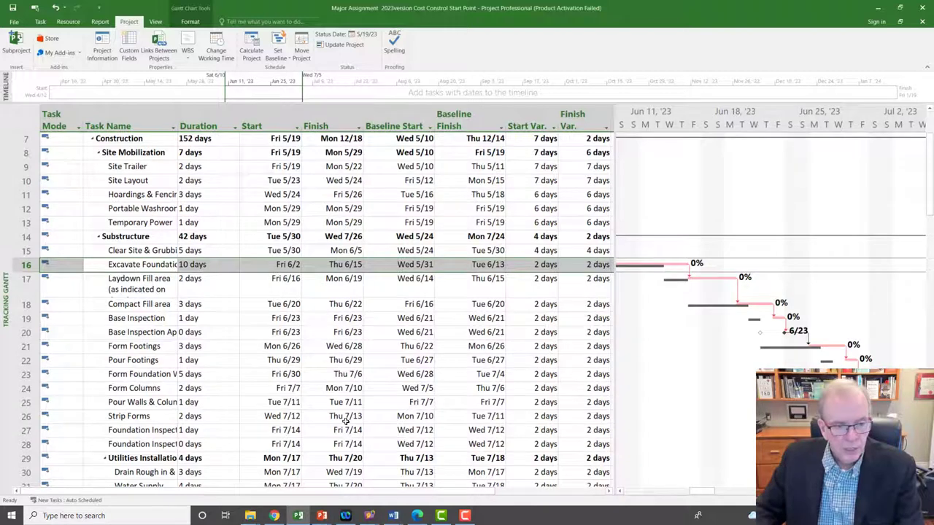
scroll(346, 422, "down", 1)
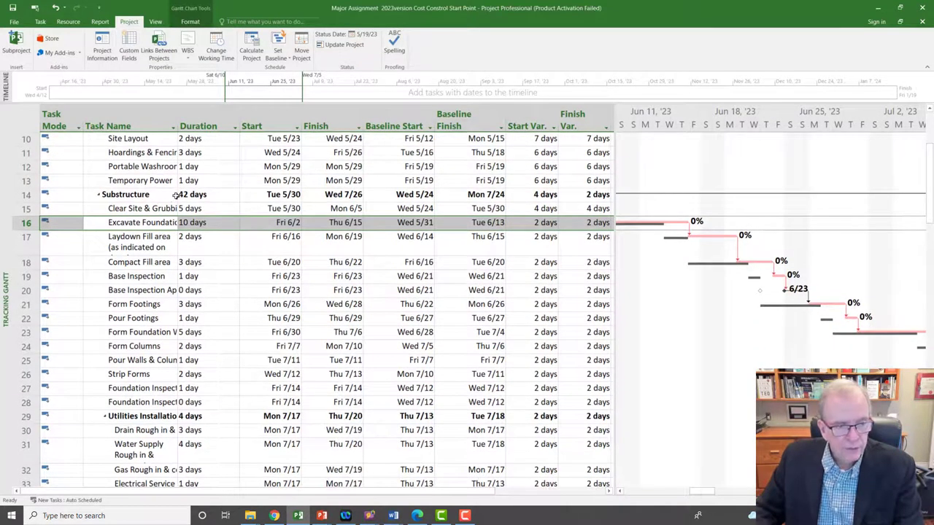
left_click_drag(178, 139, 216, 140)
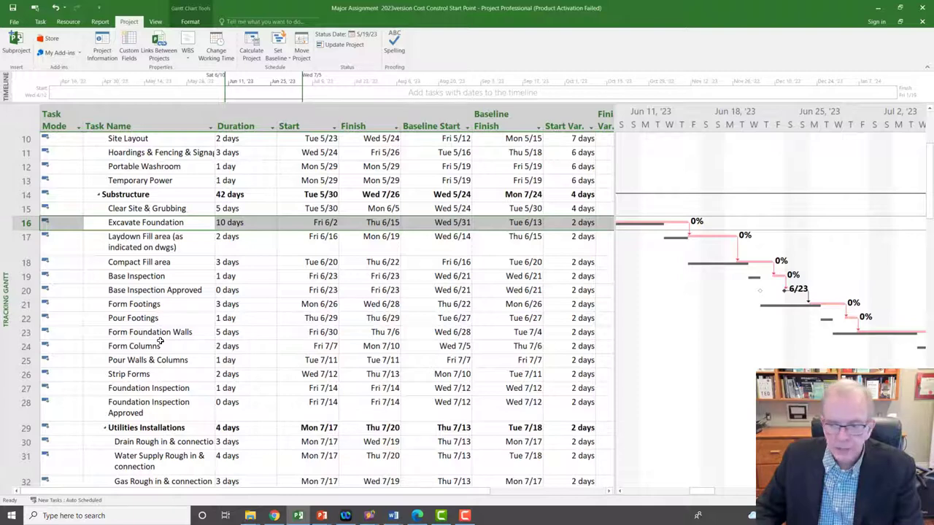
Give the finish-to-start link from Form Foundation Walls to Form Columns a lag of -2 days.
left_click(195, 347)
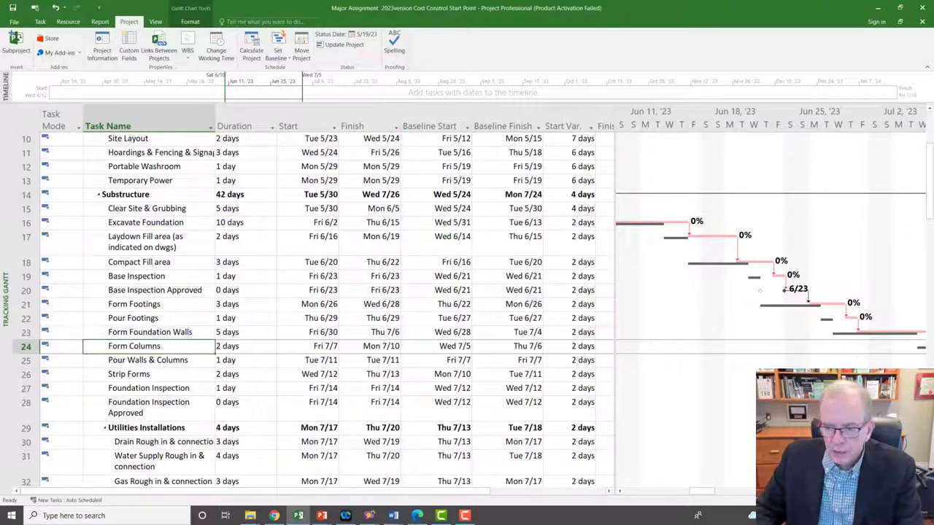
left_click_drag(698, 498, 721, 493)
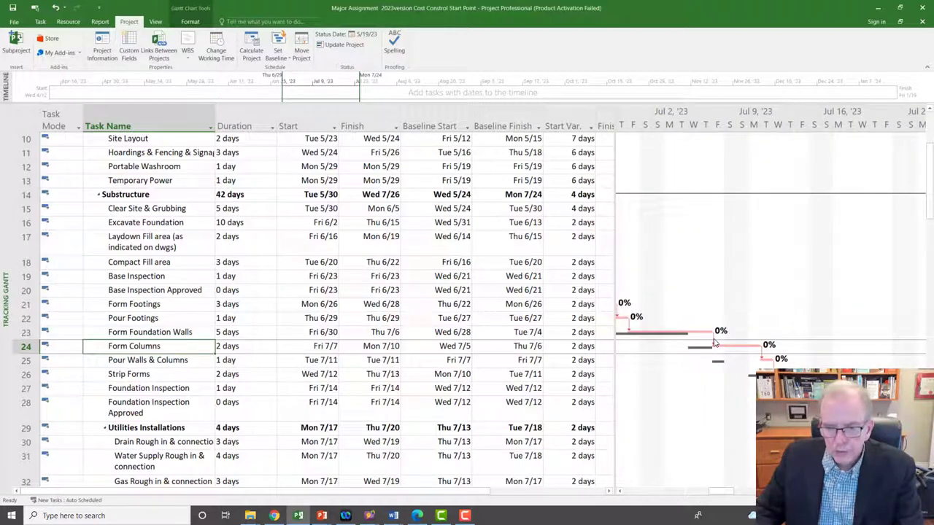
double_click(714, 342)
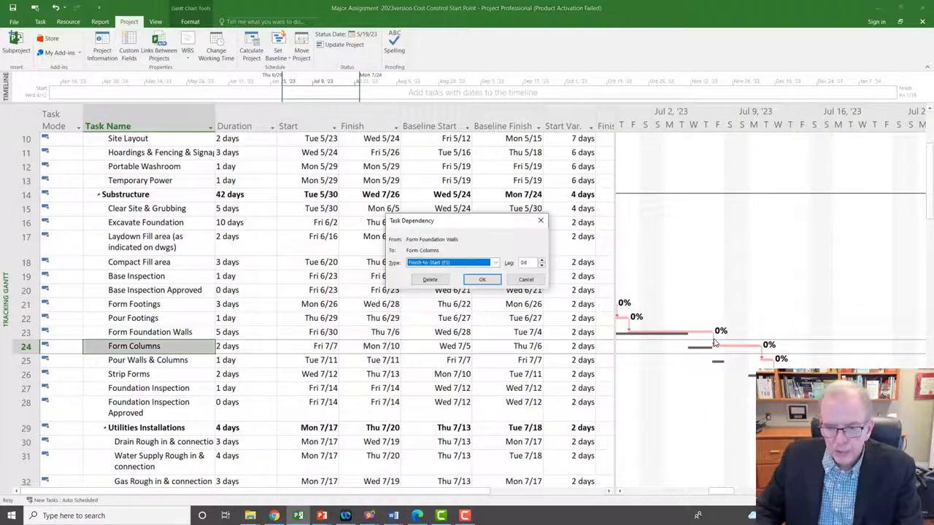
left_click(540, 266)
left_click(541, 266)
left_click(488, 282)
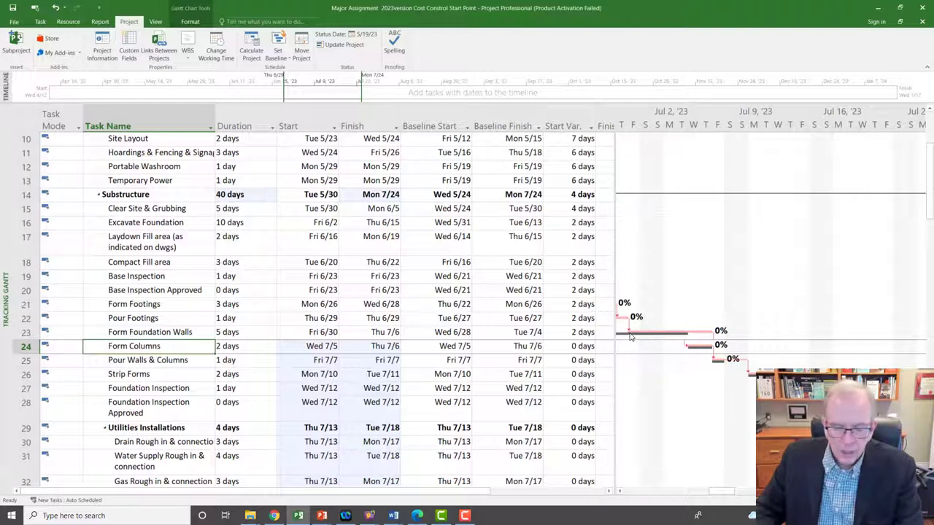
Reveal the Finish Variance column and review the start and finish variances down the task list.
left_click(618, 496)
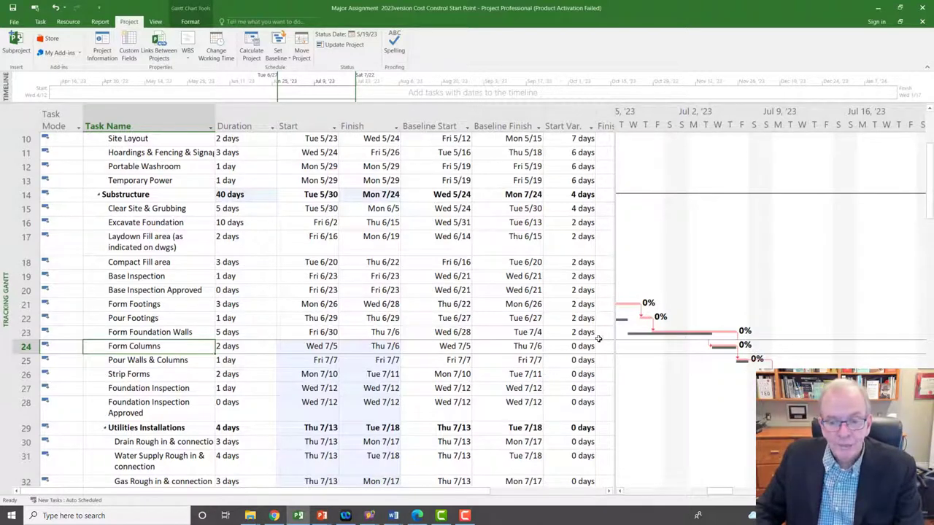
left_click_drag(614, 333, 677, 333)
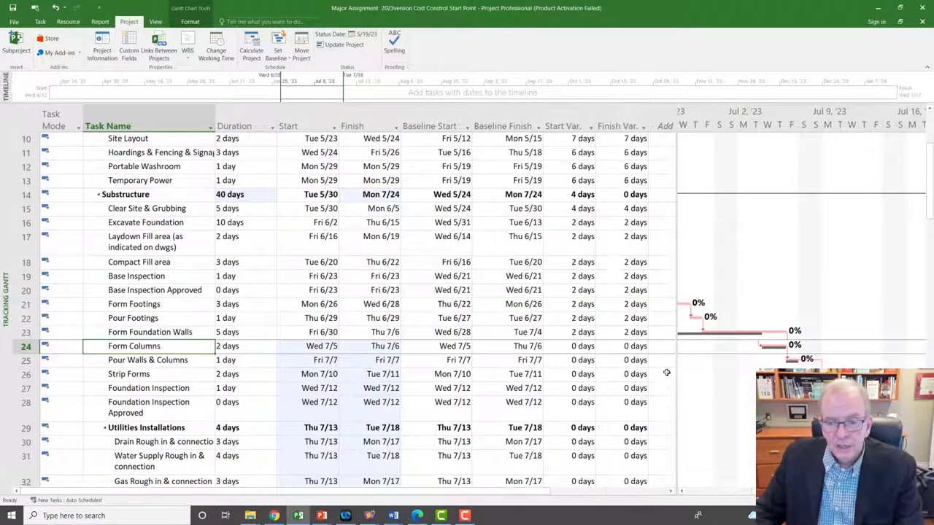
scroll(604, 406, "down", 11)
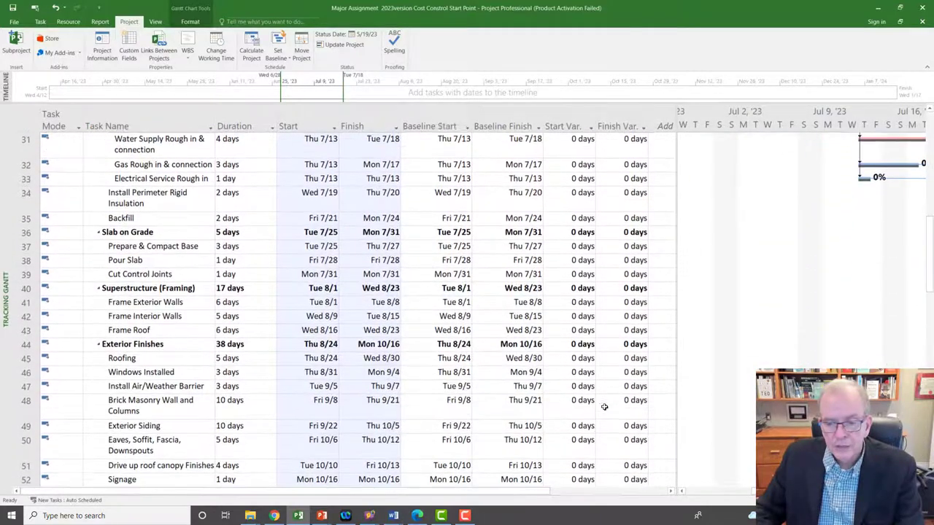
scroll(604, 406, "down", 2)
scroll(604, 407, "up", 12)
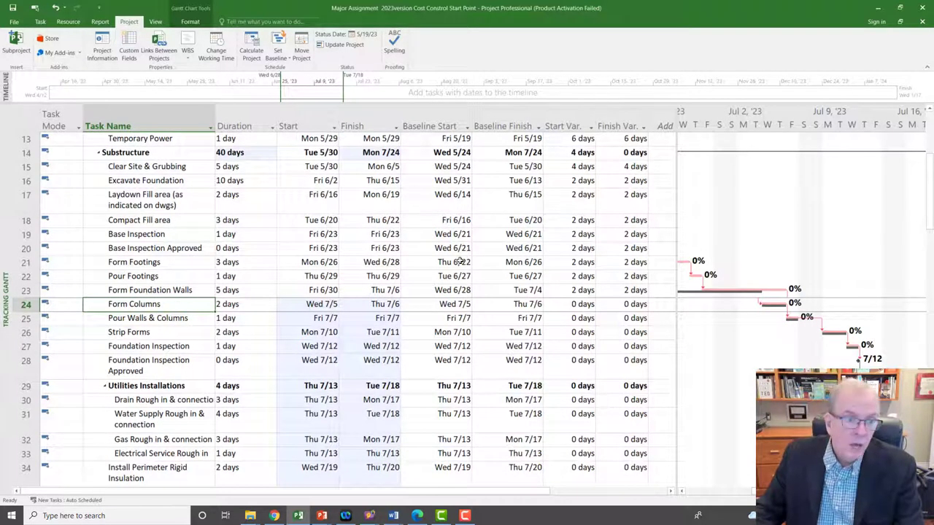
scroll(460, 261, "up", 4)
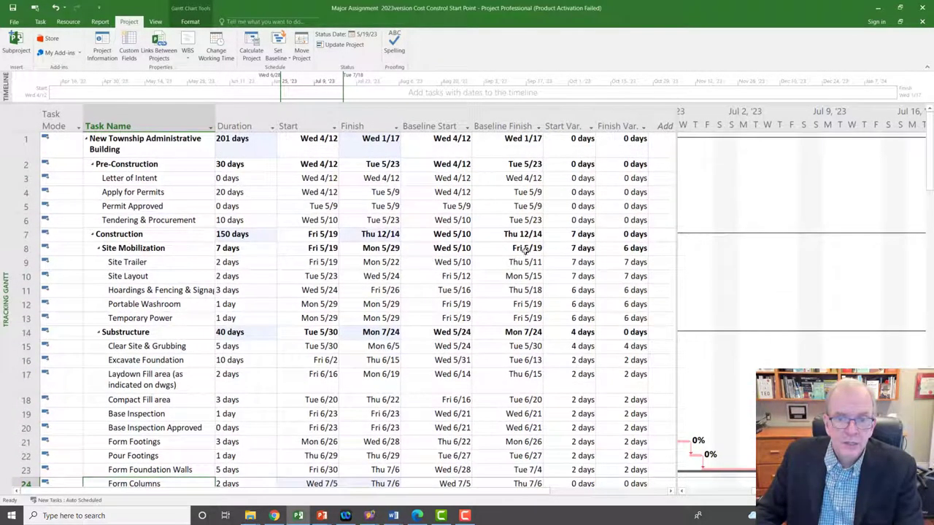
Apply the Cost table to the Tracking Gantt to compare total, baseline and actual costs.
left_click(27, 121)
right_click(27, 120)
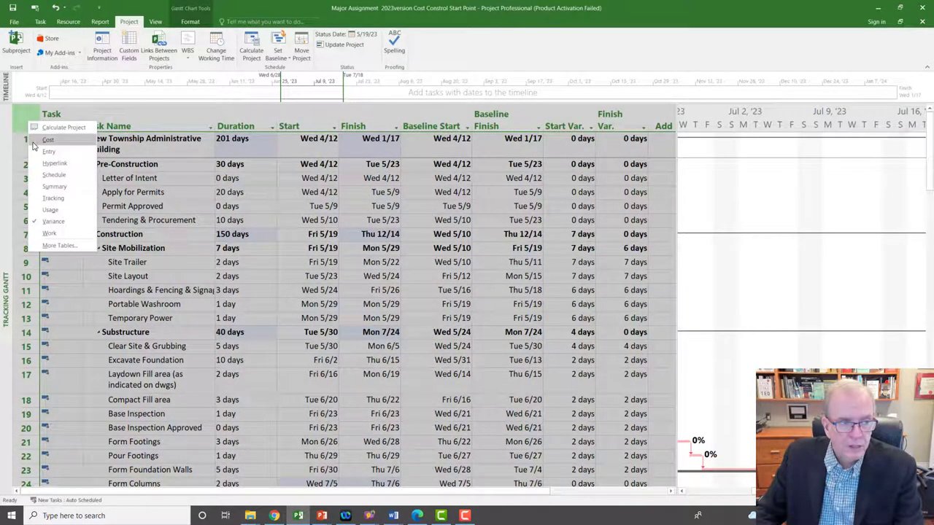
left_click(43, 141)
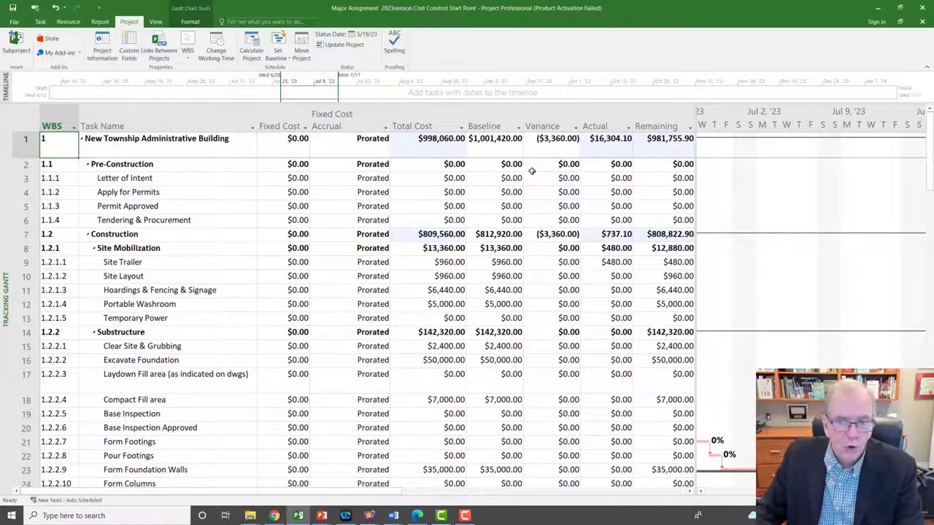
Switch to the Resource Sheet with the Cost table and check the Laborers cost variance.
right_click(3, 270)
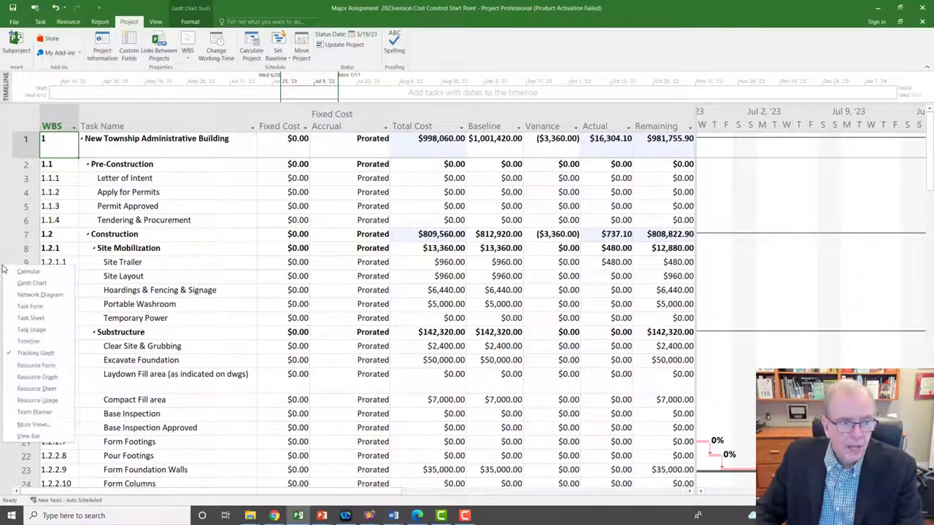
left_click(31, 389)
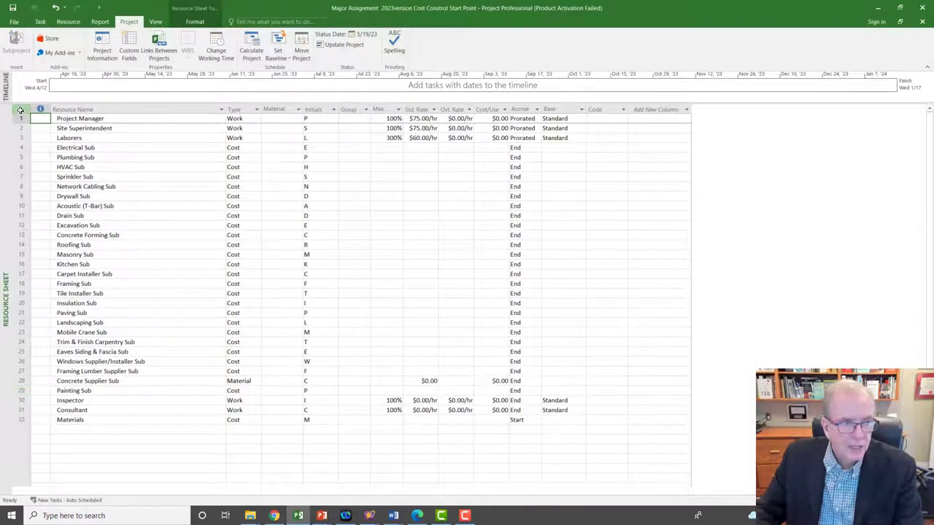
right_click(20, 109)
left_click(43, 116)
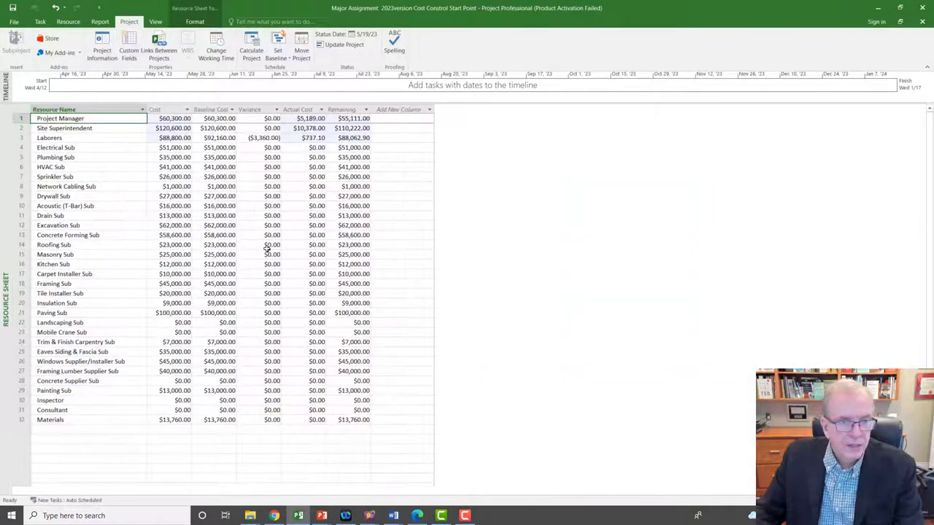
left_click(263, 139)
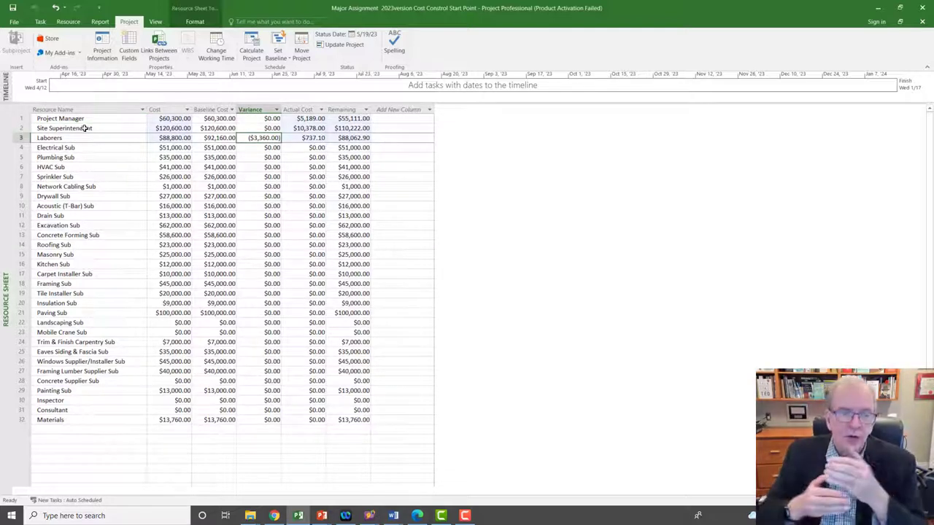
In the Resource Usage view, jump to the Laborers' Site Trailer assignment and examine the daily work around Site Layout.
right_click(4, 157)
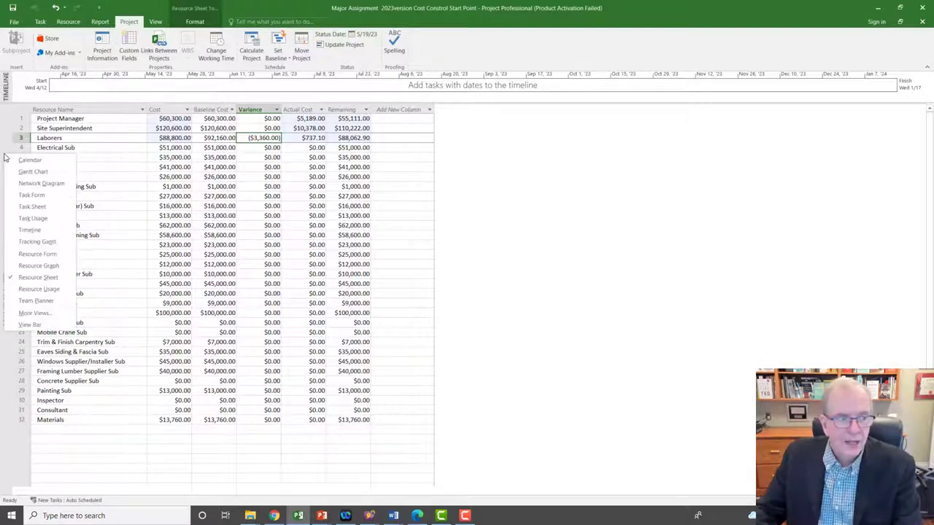
left_click(31, 290)
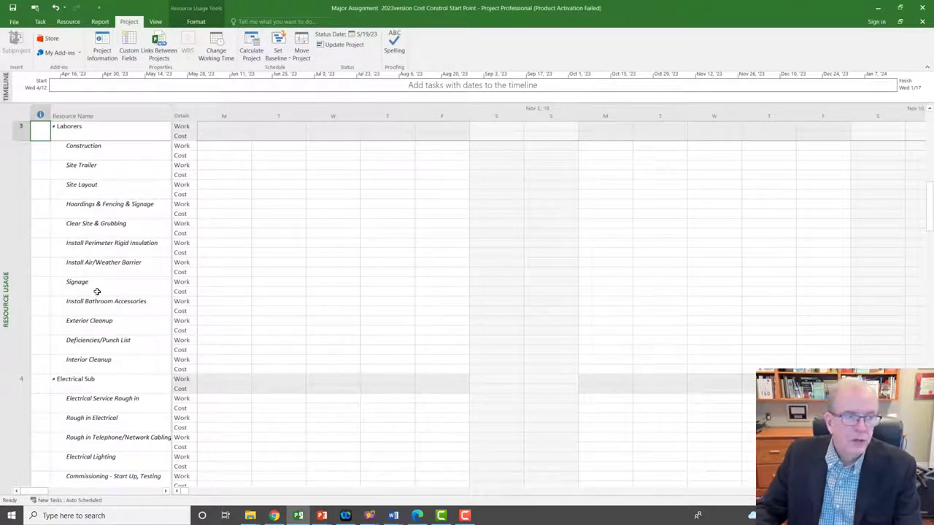
left_click(95, 172)
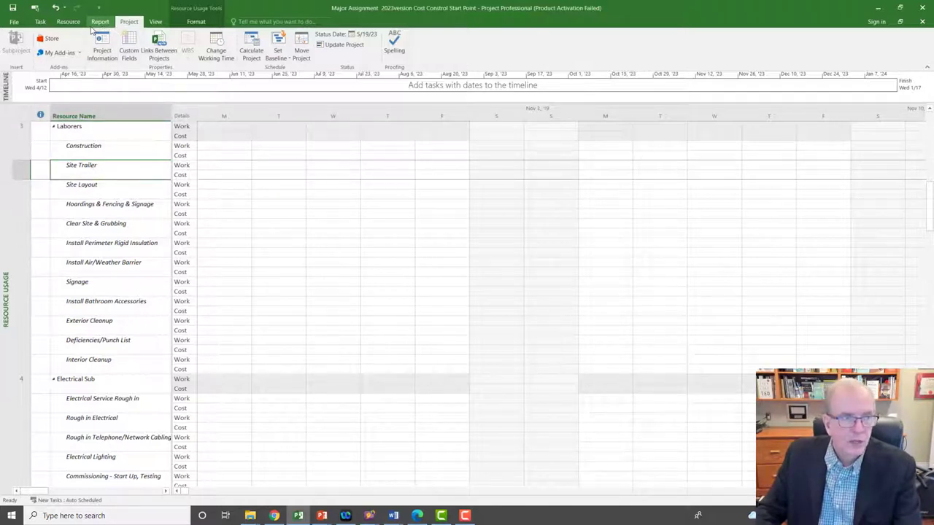
left_click(41, 23)
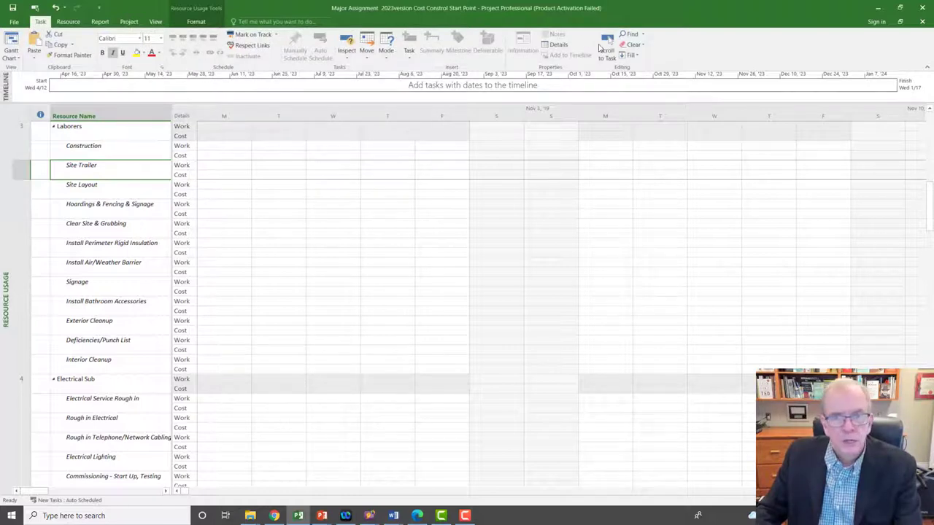
left_click(606, 49)
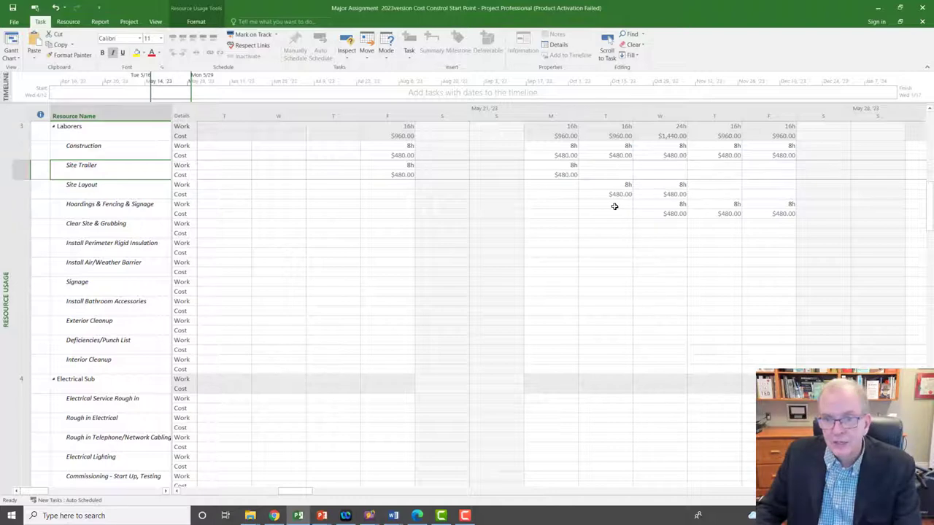
left_click(628, 185)
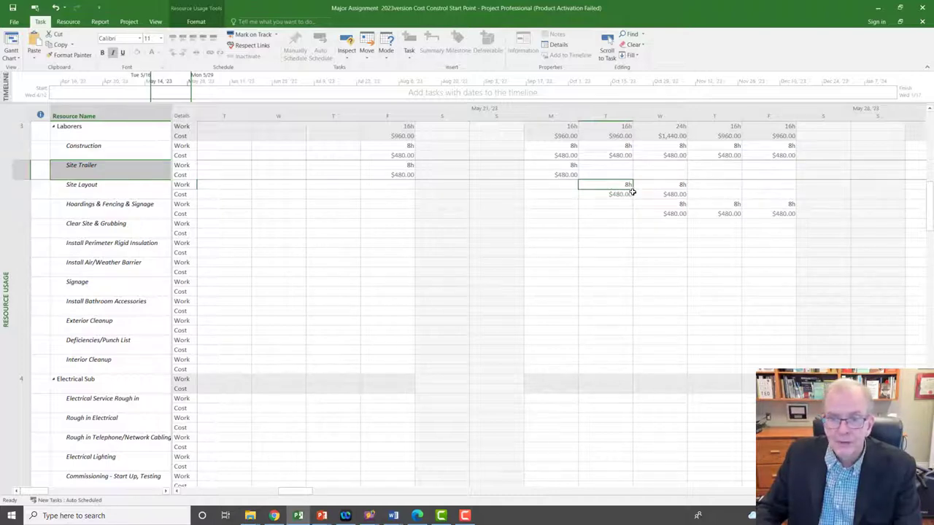
Switch to the Gantt Chart view and apply the Entry table to show the task predecessors.
right_click(3, 177)
left_click(32, 192)
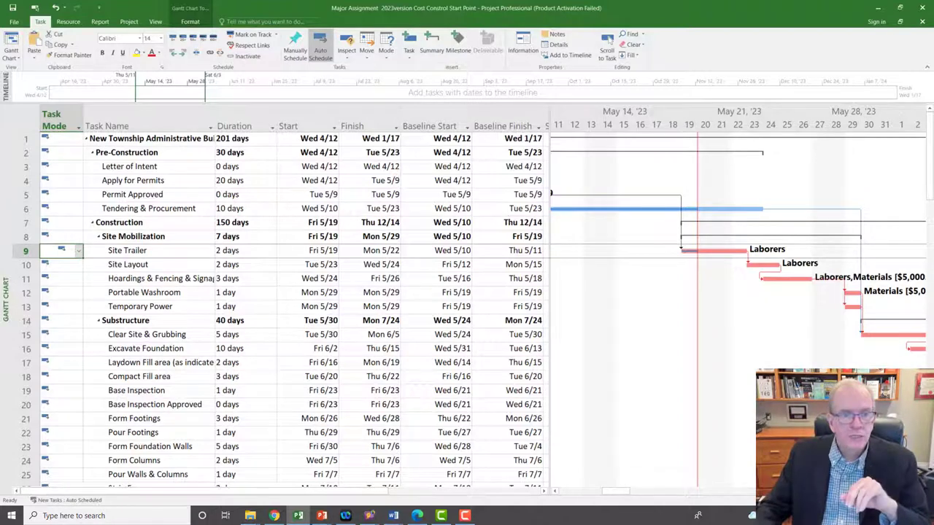
left_click(29, 121)
right_click(30, 120)
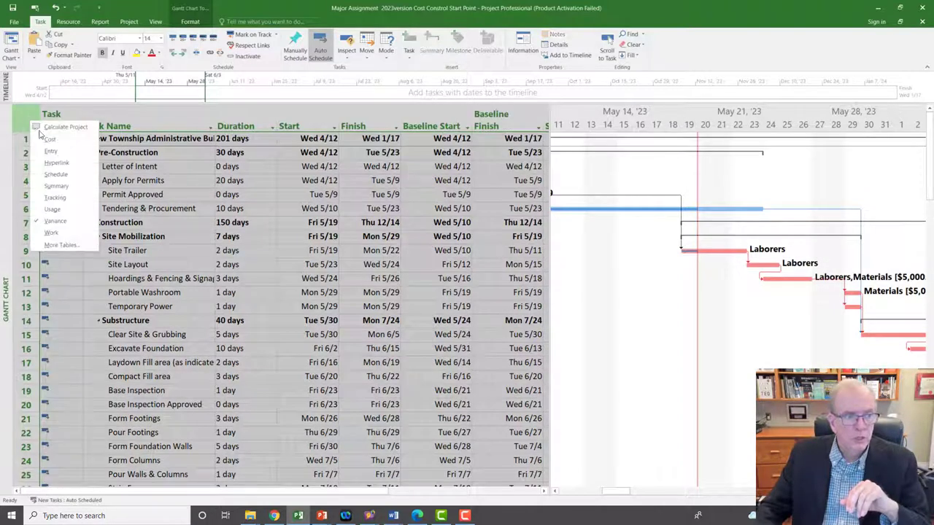
left_click(69, 153)
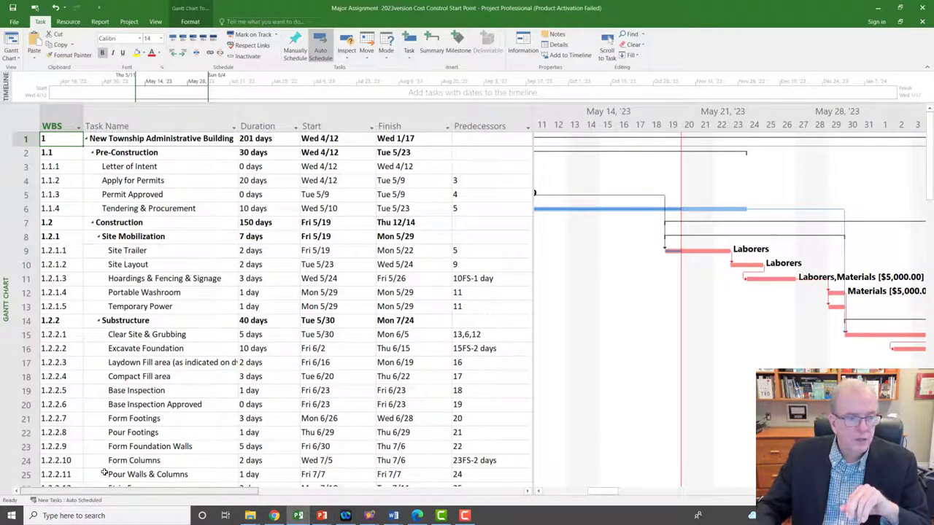
Insert an Indicators column before the WBS column and check the note markers on the Site Mobilization tasks.
left_click(62, 116)
right_click(63, 117)
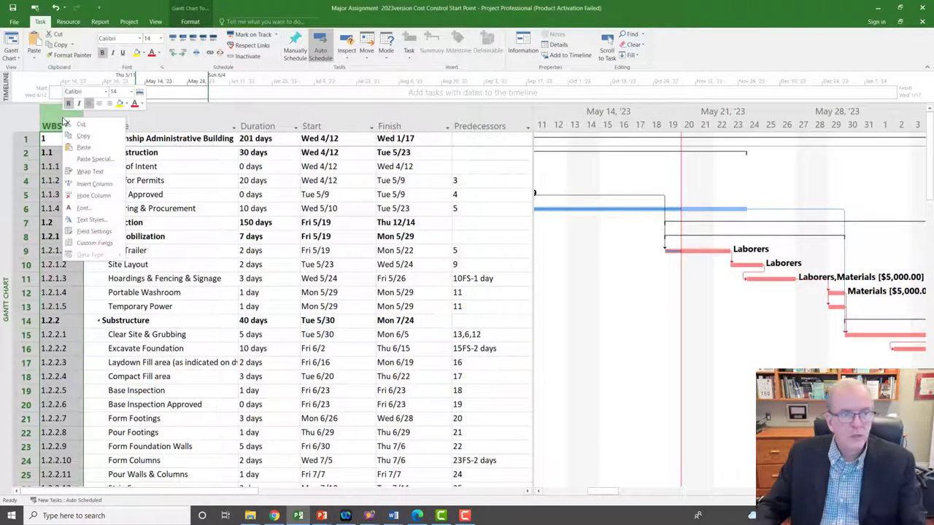
left_click(80, 186)
type("i")
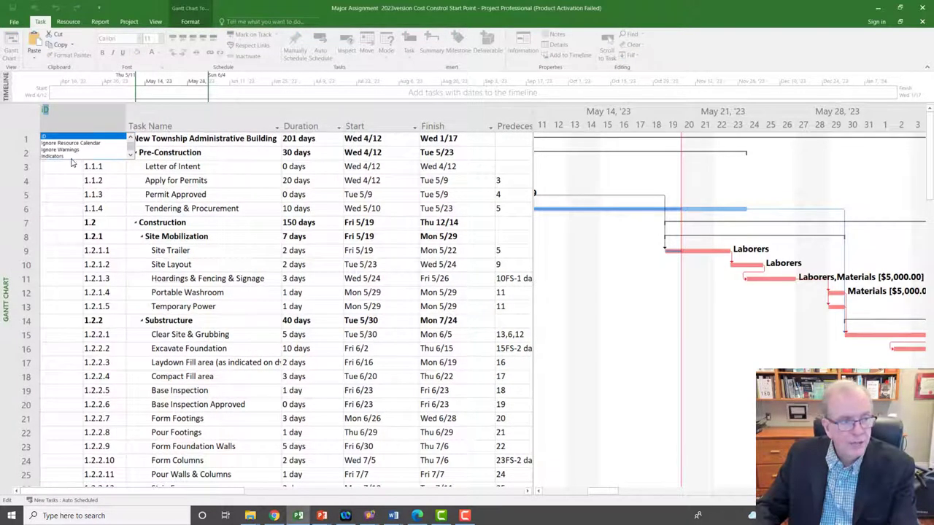
left_click(70, 156)
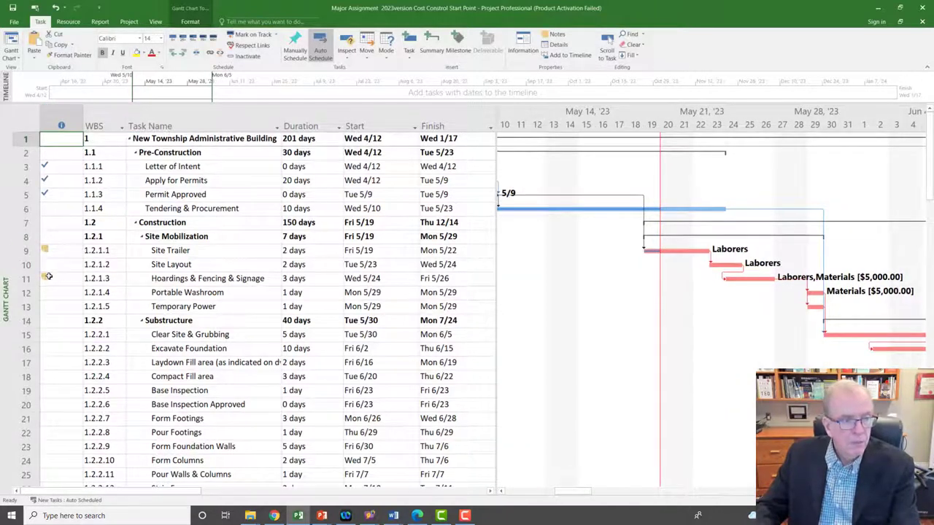
mouse_move(48, 276)
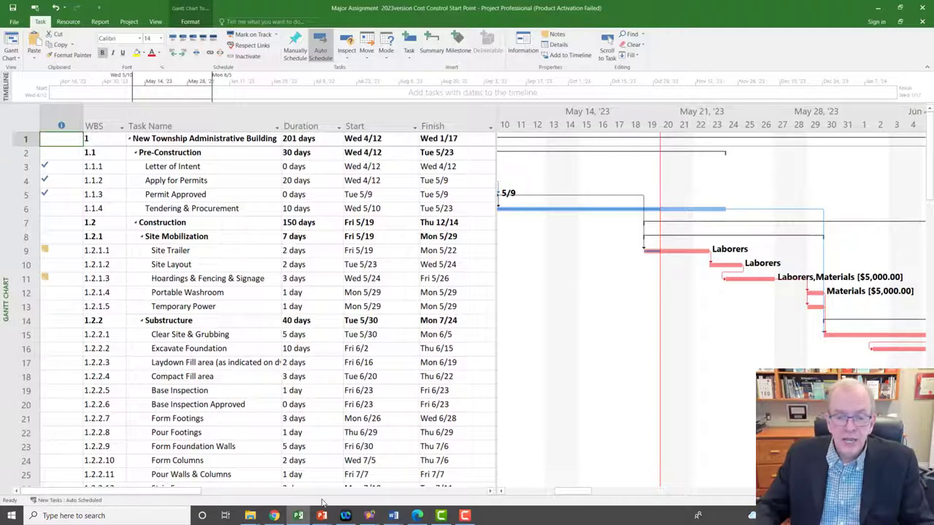
Bring up the project's status date and update options.
left_click_drag(572, 494, 587, 498)
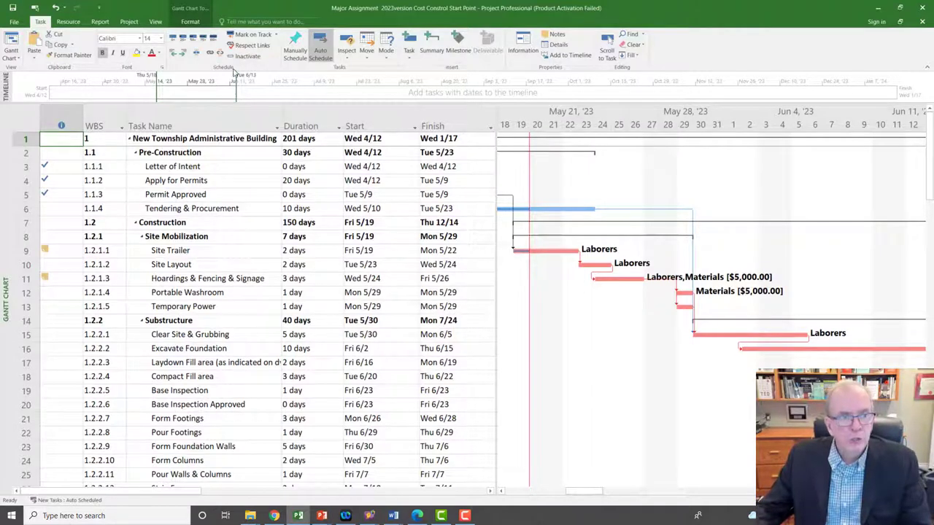
left_click(129, 21)
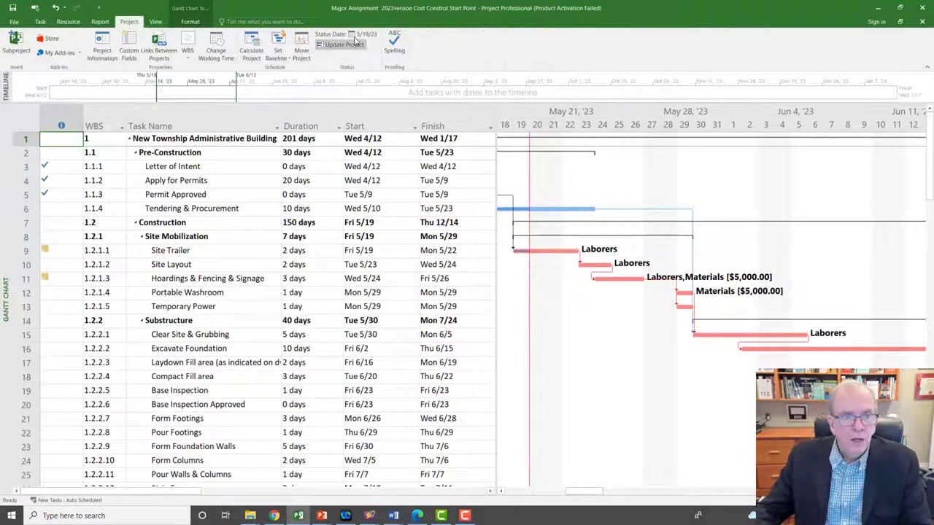